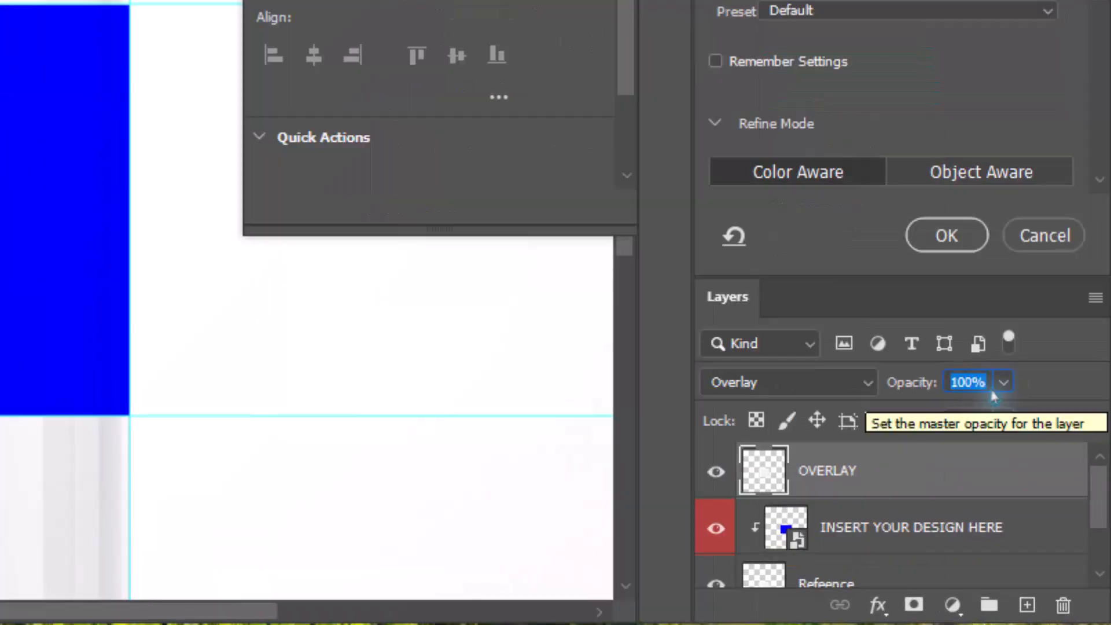
Step: Adjust the OVERLAY layer's opacity and open the INSERT YOUR DESIGN HERE smart object for editing
drag(943, 421, 936, 421)
double_click(839, 544)
Step: Add the headline "INSERT YOUR DESIGN HERE!" in Fredoka One with tighter leading and enlarge it to about 994 px wide
key(t)
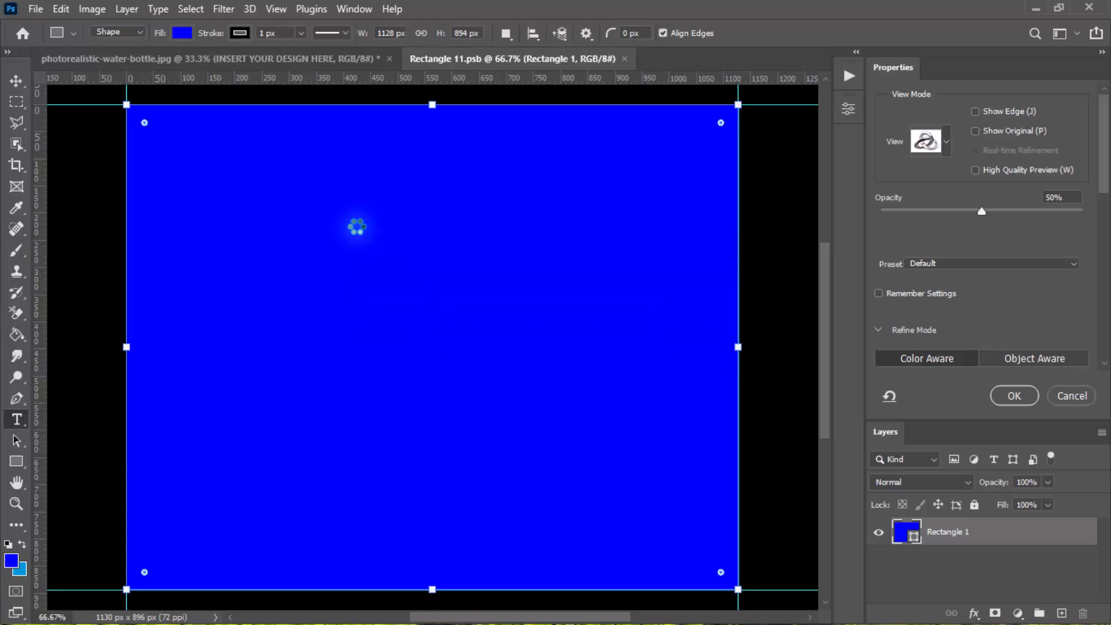
click(240, 259)
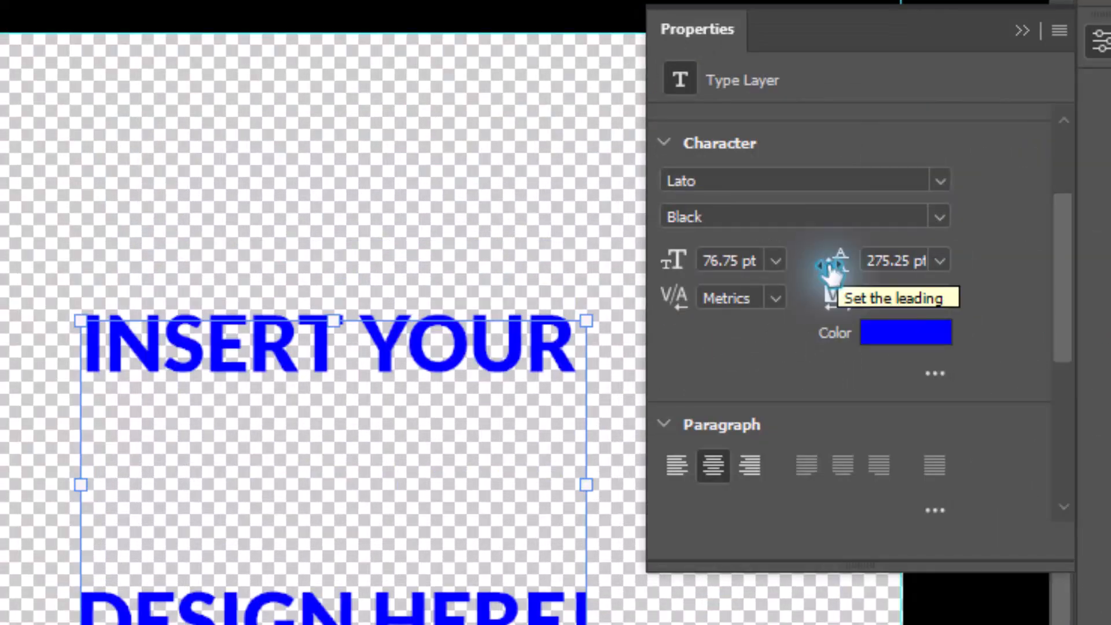
drag(831, 260, 844, 272)
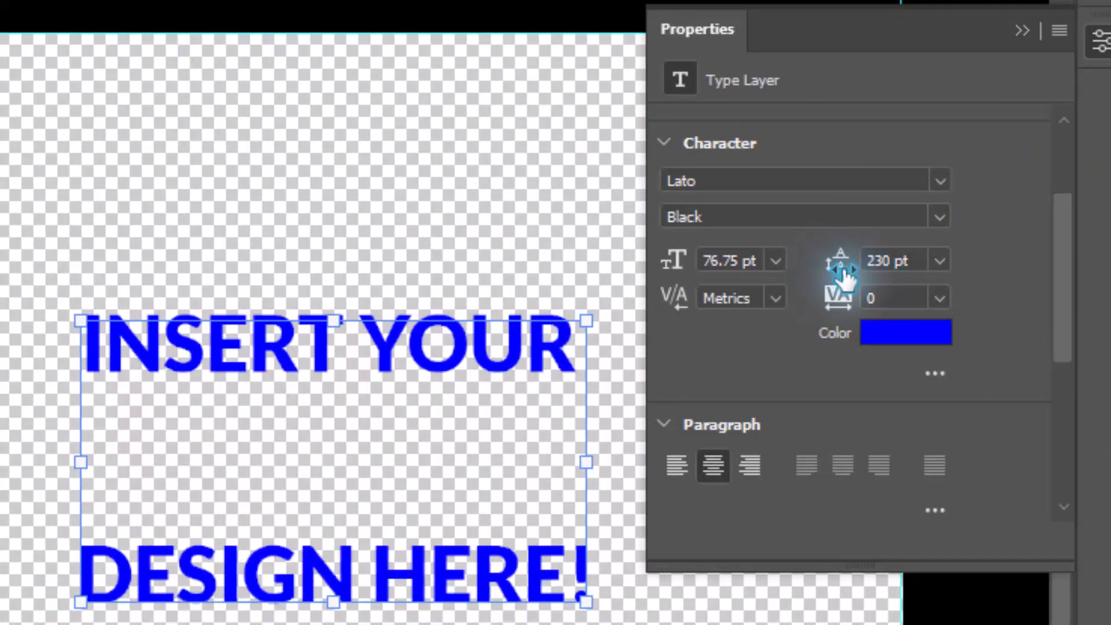
click(942, 181)
click(851, 306)
drag(839, 218, 1061, 248)
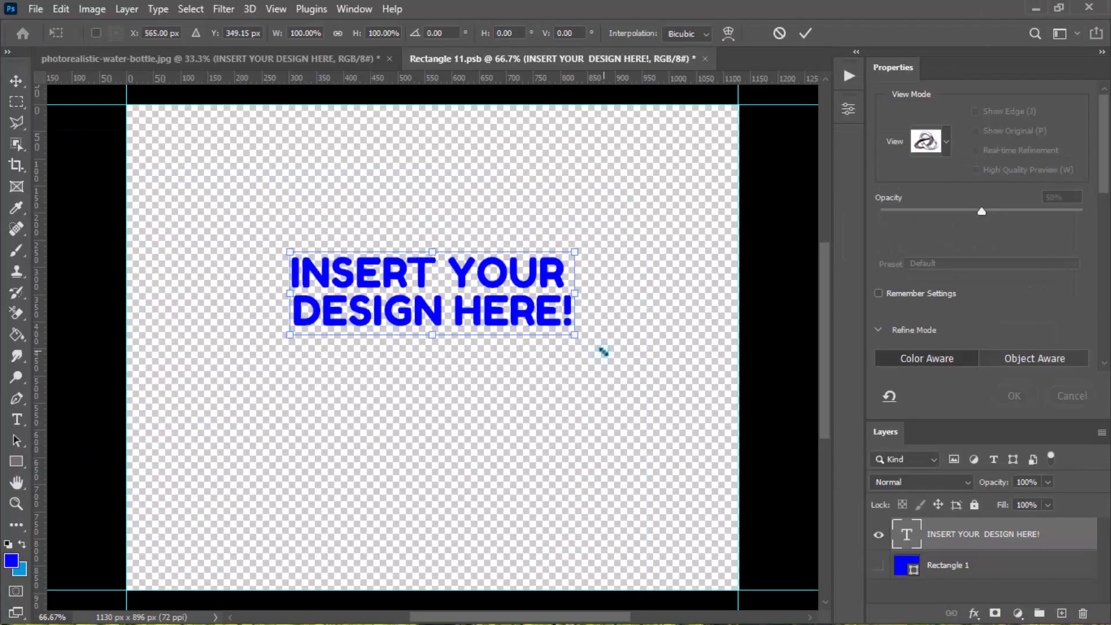
drag(575, 334, 703, 372)
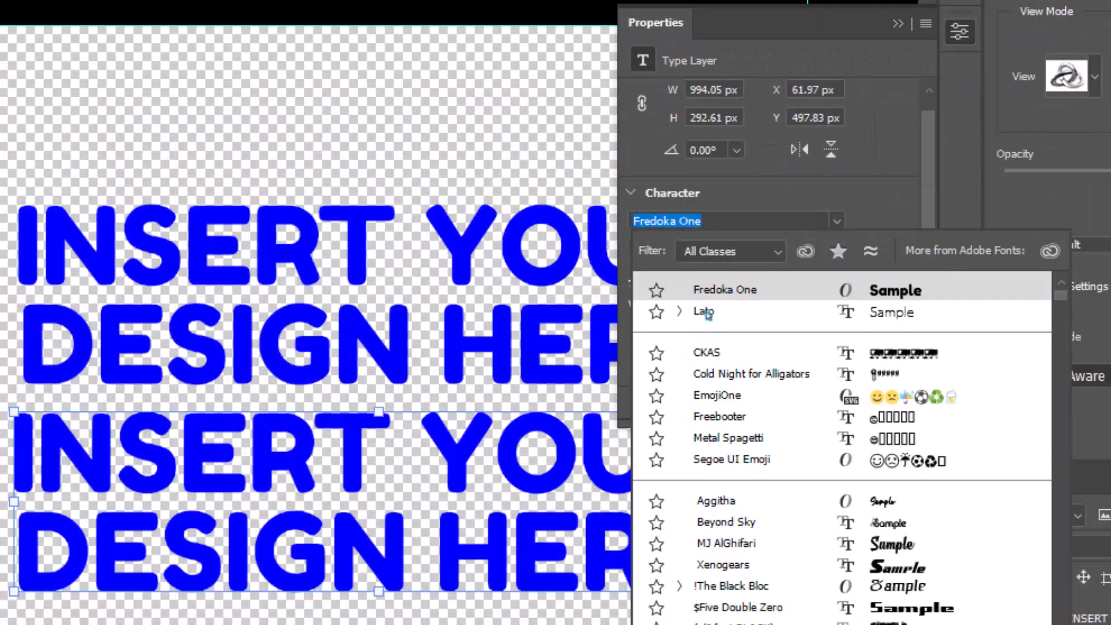
Step: Turn the headline copy into a 30 pt Lato Black line reading "DESIGNED BY YusufGraphics™" with a superscript ™, and enlarge it
click(707, 311)
scroll(911, 174, down, 5)
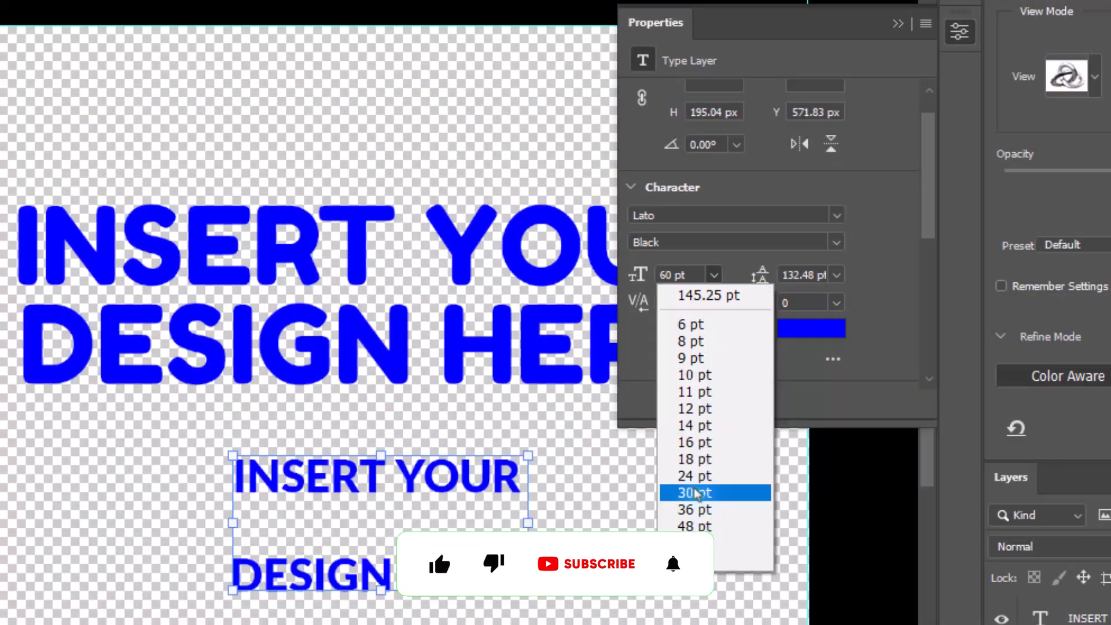
click(744, 491)
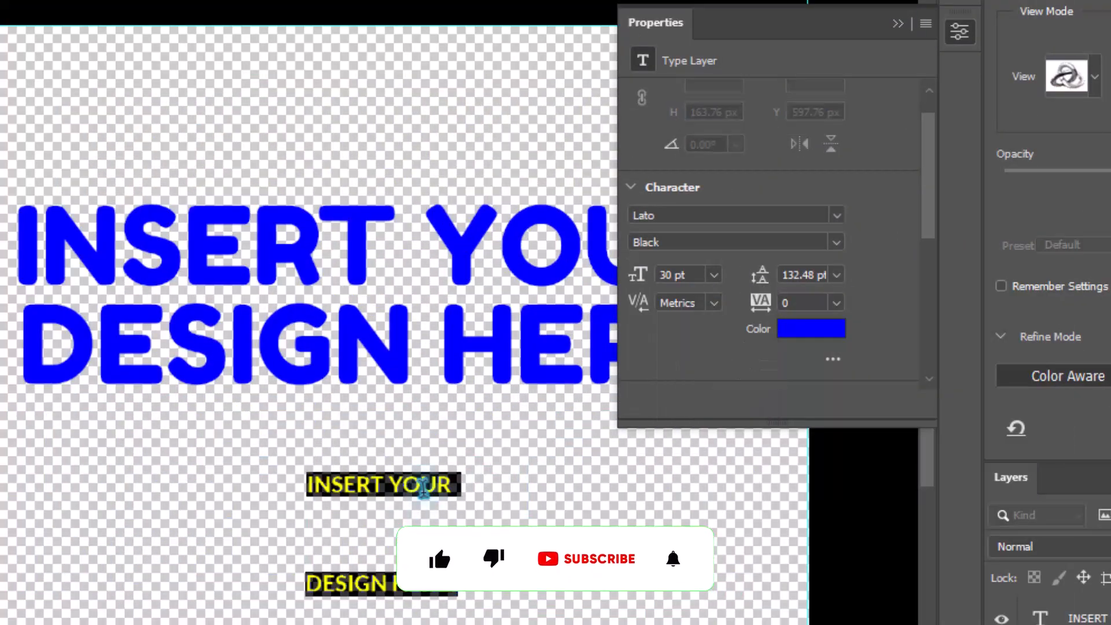
text(DESIGNED BY Yusuf)
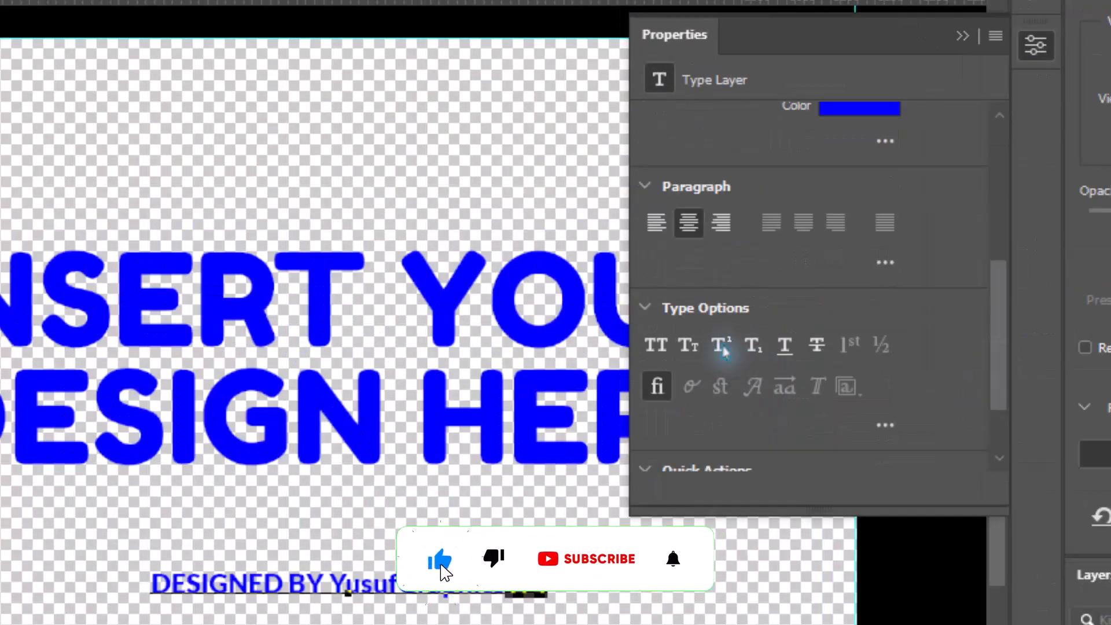
click(723, 347)
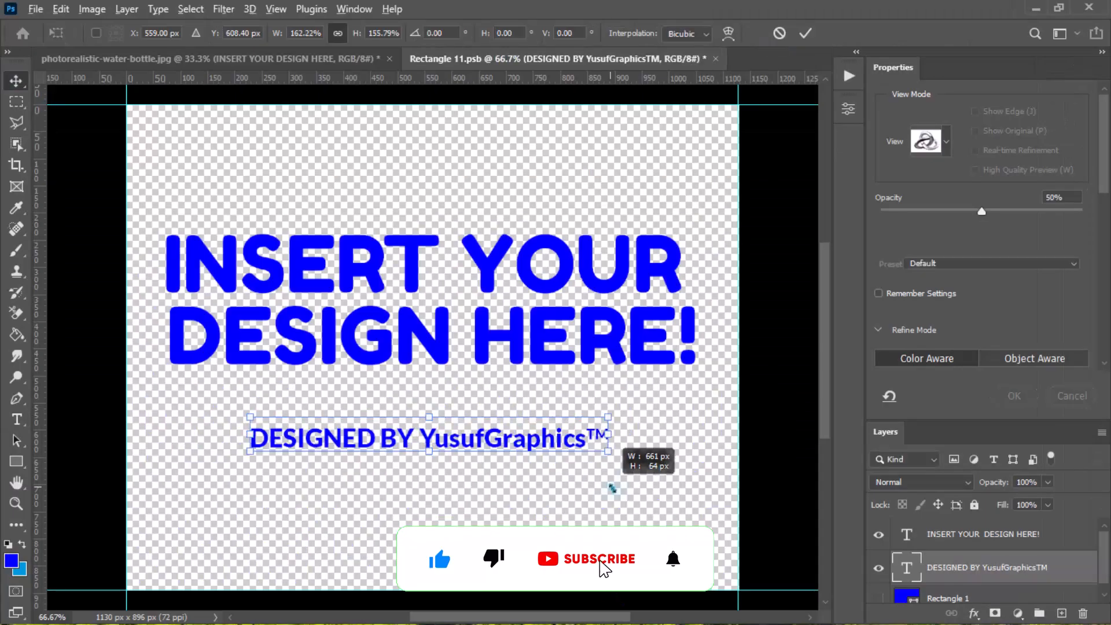
drag(520, 338, 528, 371)
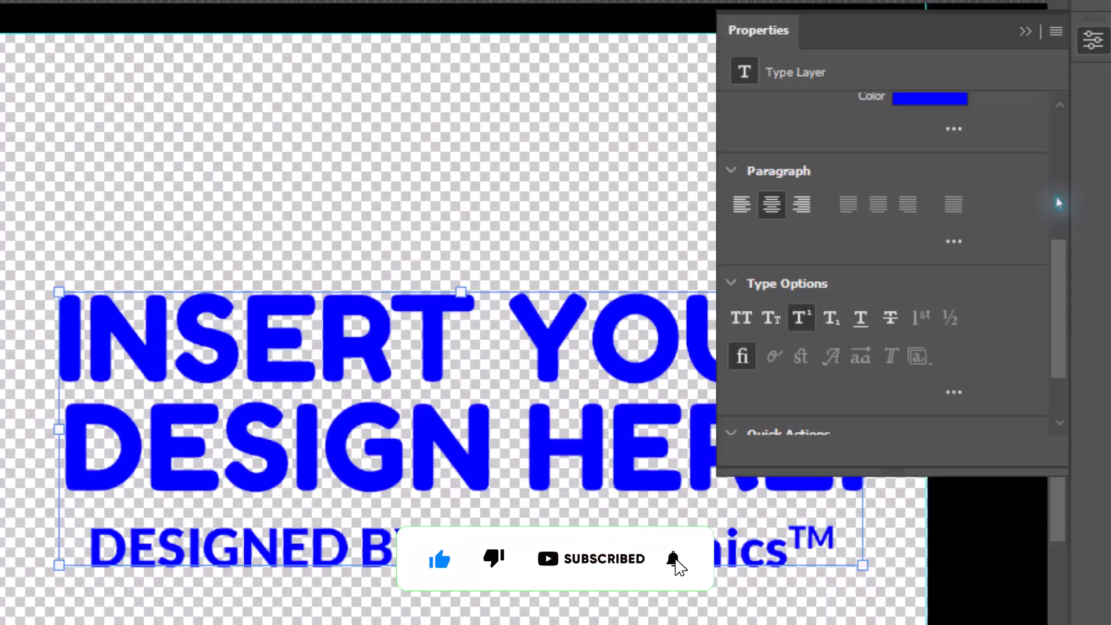
Step: Change the colour of both text lines to white
click(930, 96)
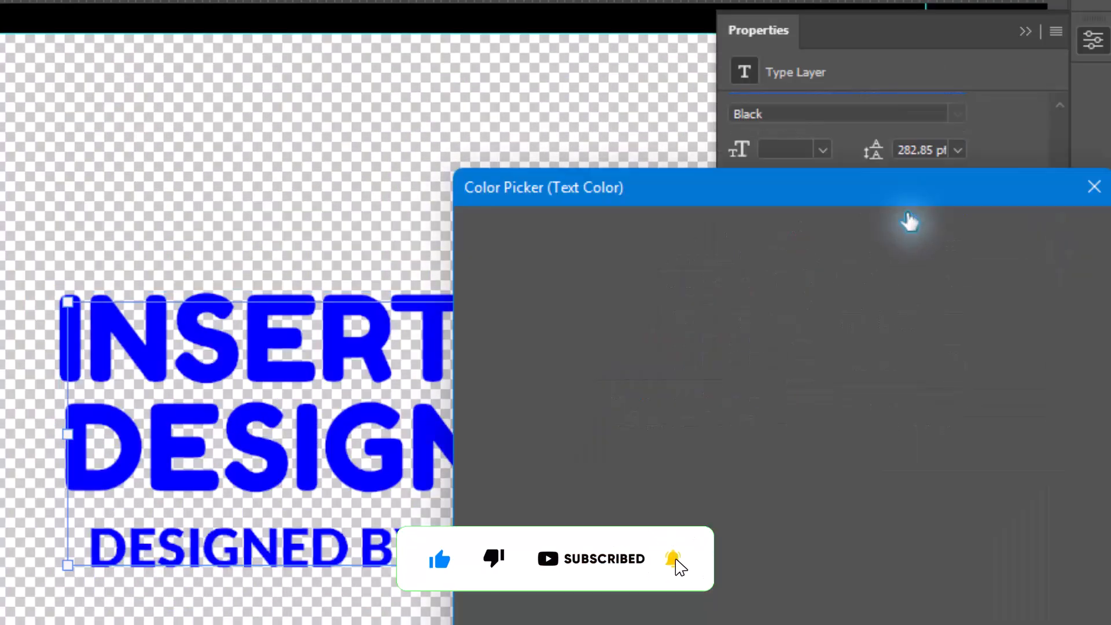
click(454, 186)
click(980, 173)
Step: Centre the text lines horizontally and vertically on the blue rectangle and view the updated label on the bottle
right_click(1003, 530)
click(480, 25)
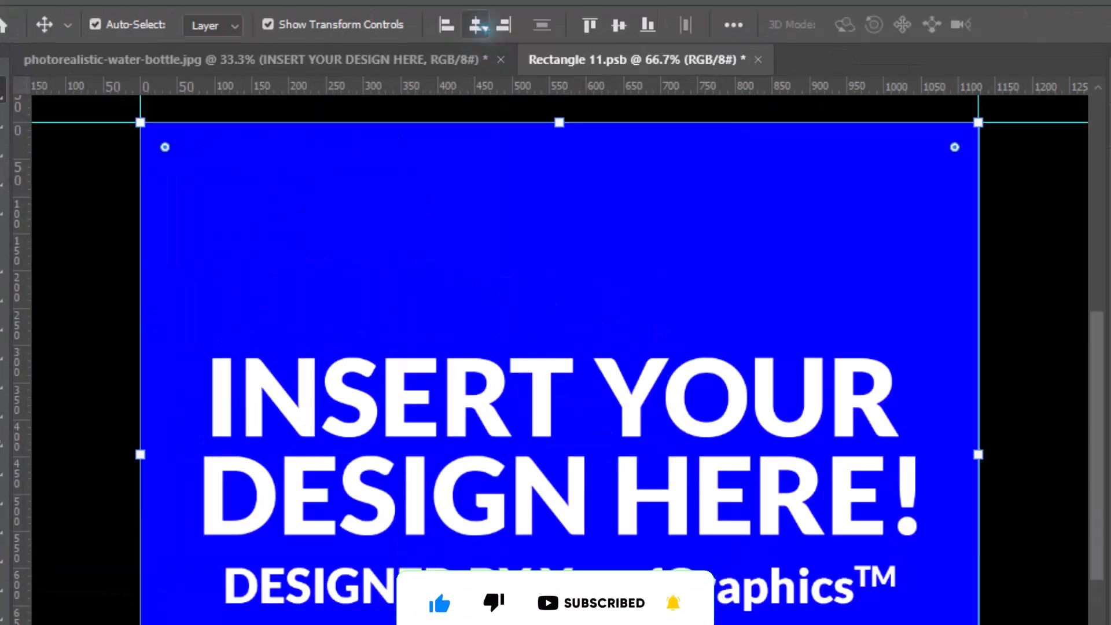
click(615, 25)
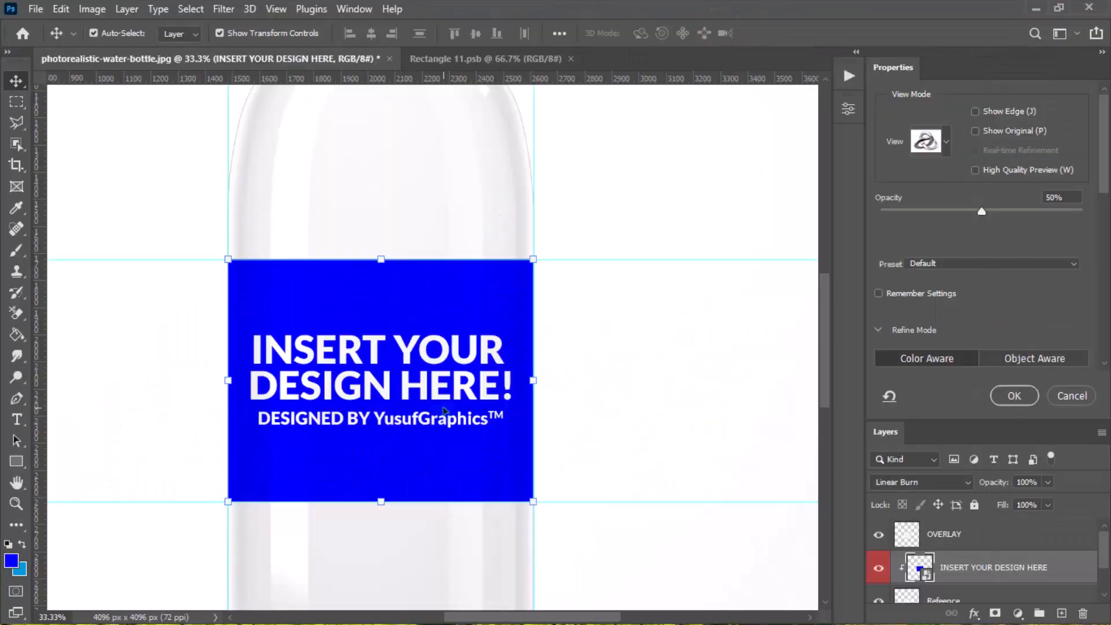
key(ctrl+minus)
key(ctrl+minus)
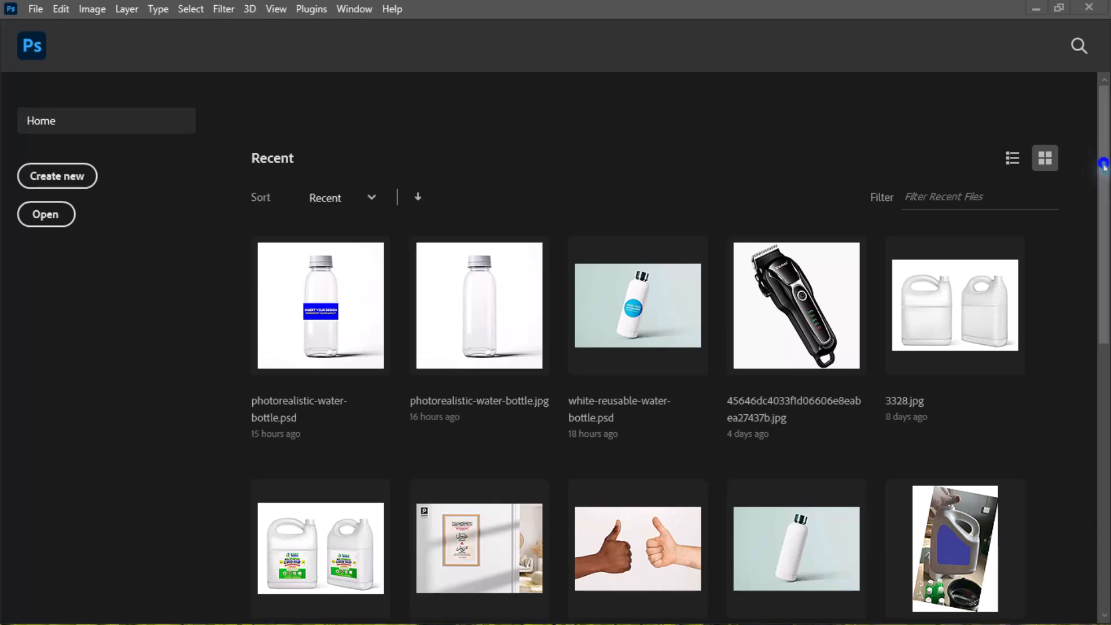
Step: Open the photorealistic-water-bottle image from the Mockup Images folder in Downloads
drag(1104, 243, 1109, 186)
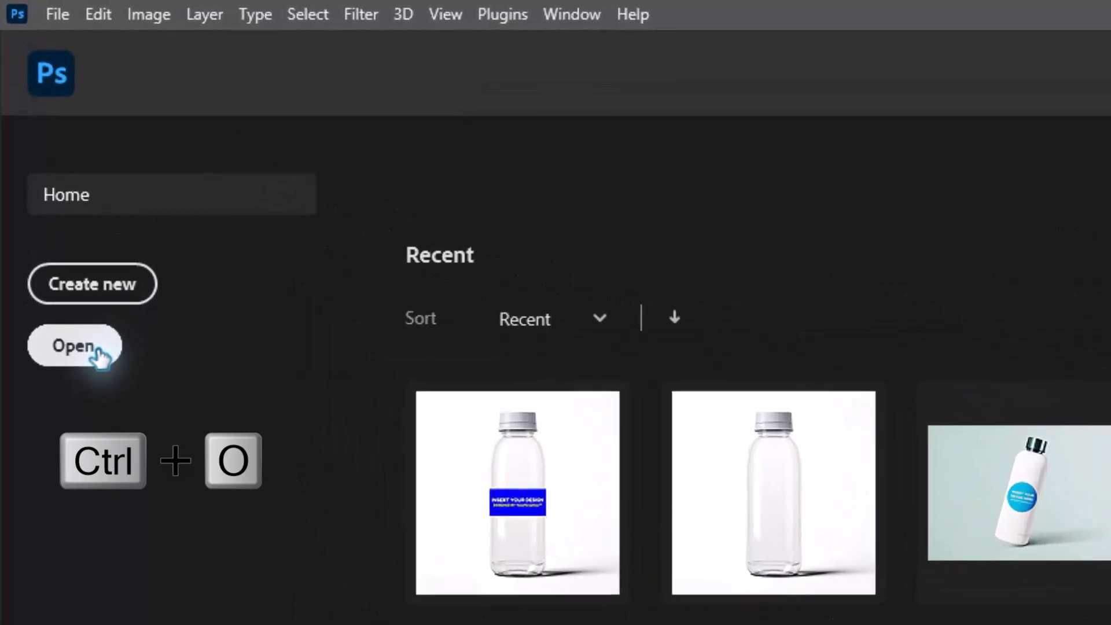
click(99, 360)
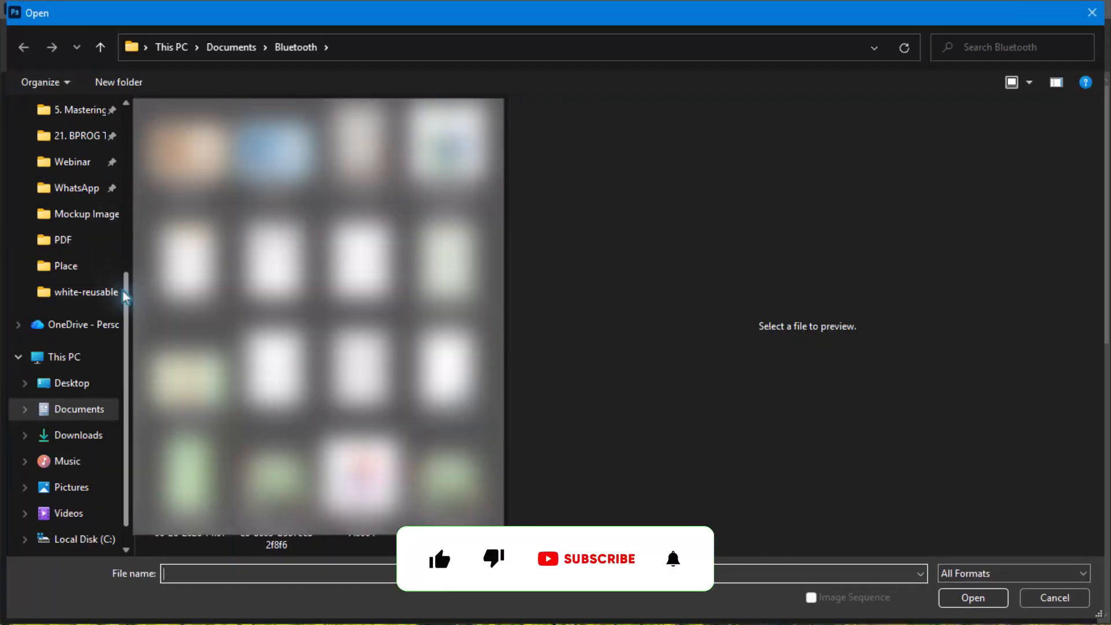
drag(124, 291, 115, 131)
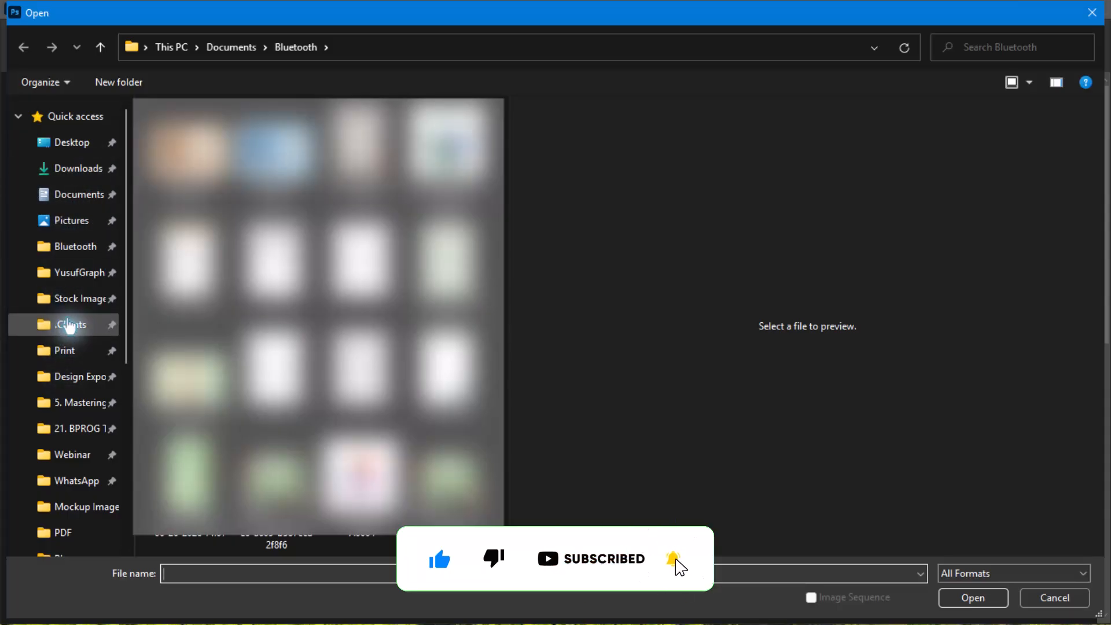
click(88, 170)
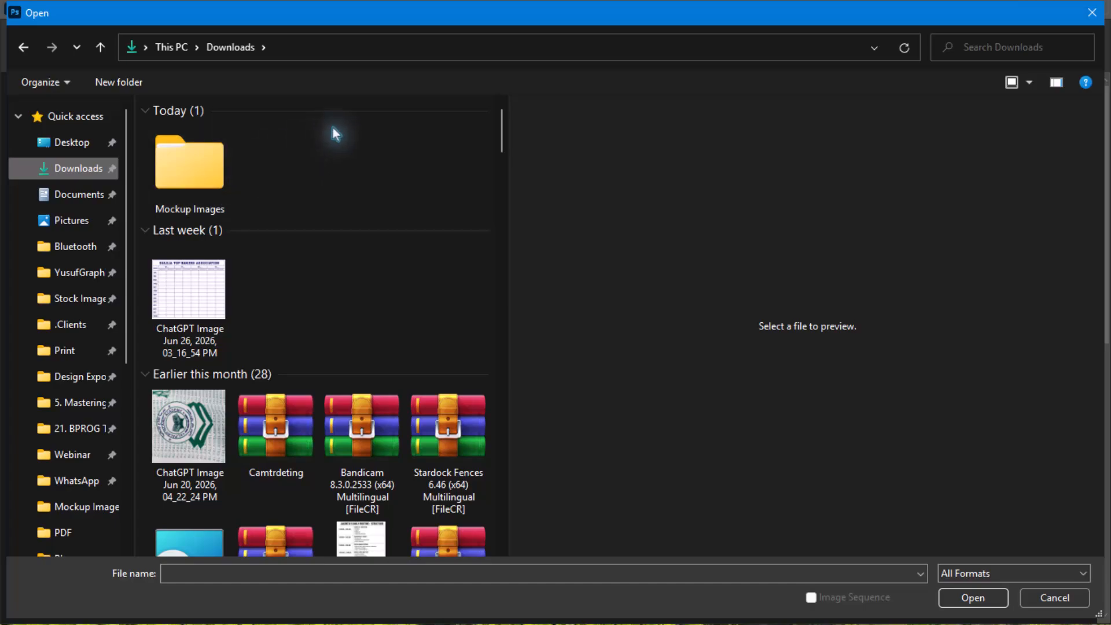
click(199, 182)
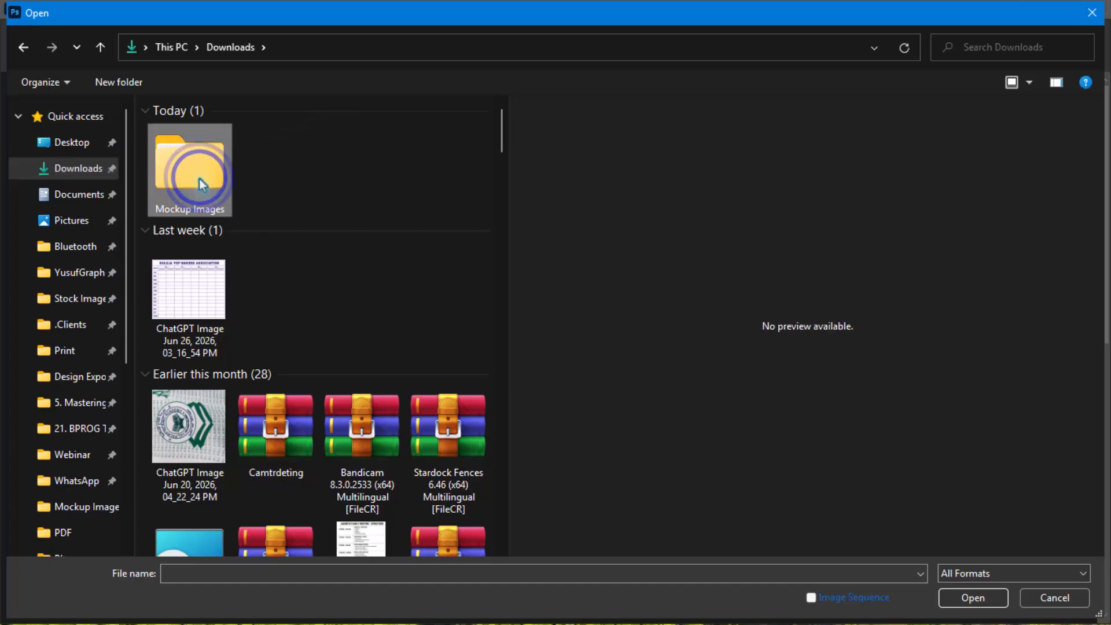
double_click(200, 179)
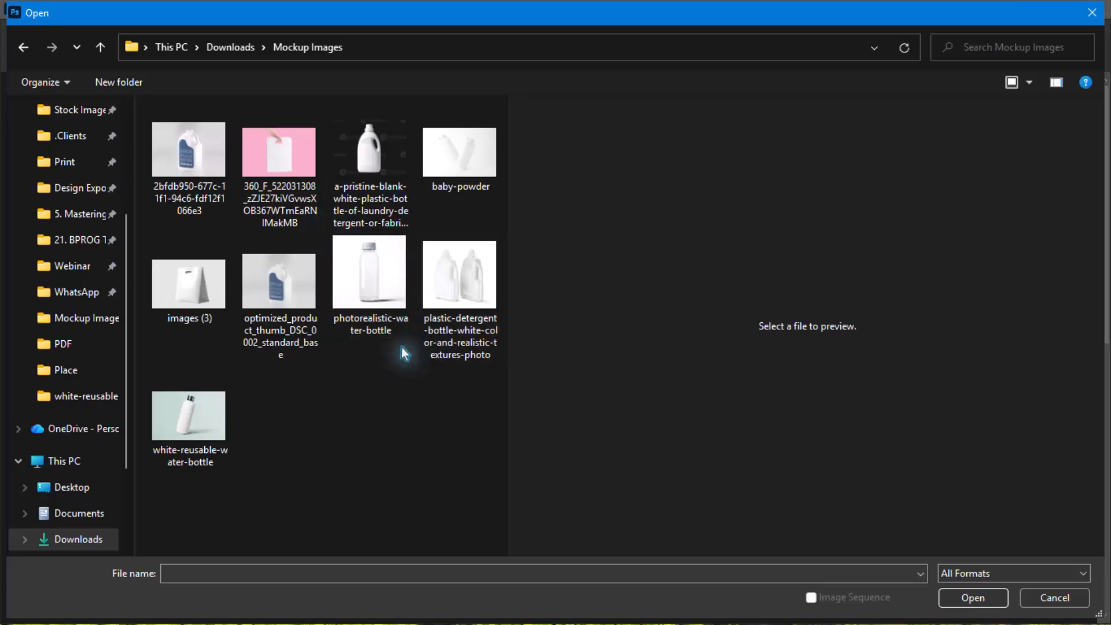
click(380, 270)
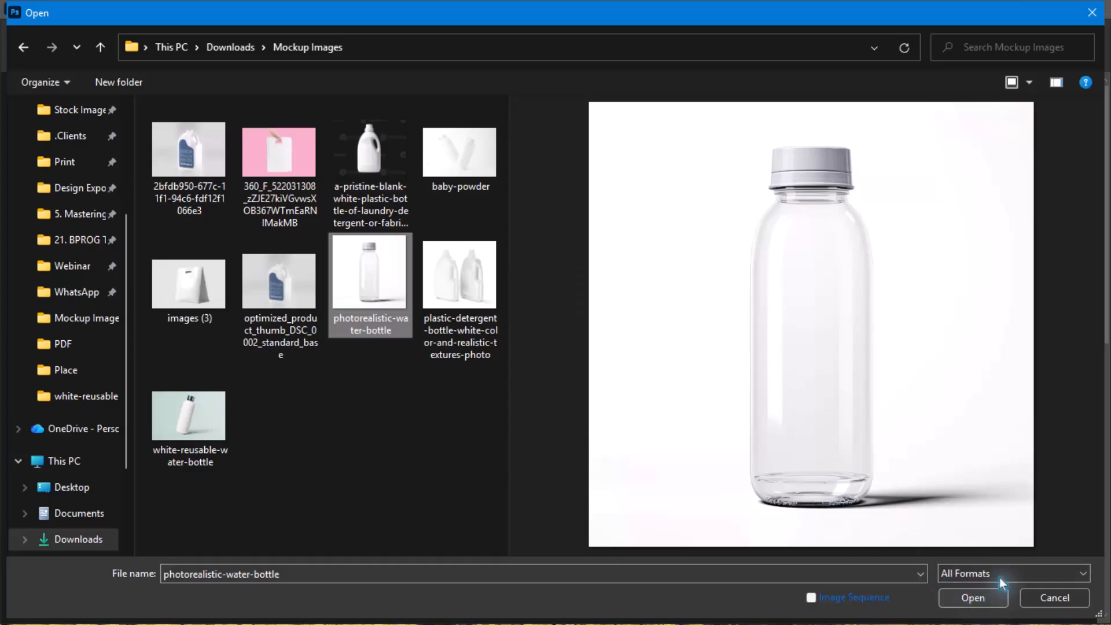
click(972, 600)
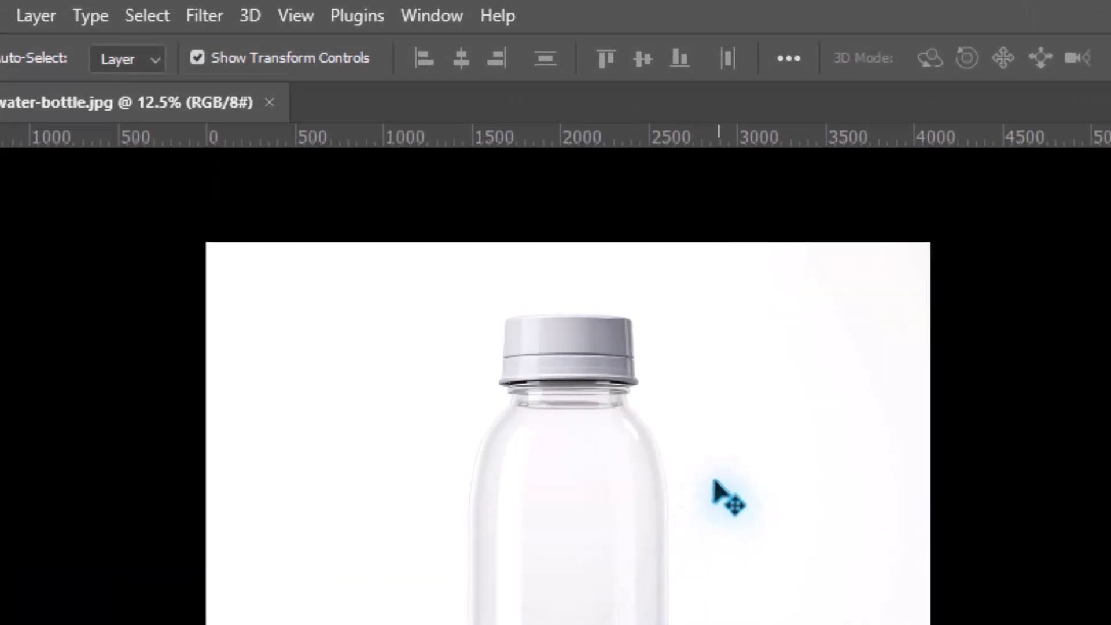
Step: Check in the view options that the rulers are turned on
click(439, 20)
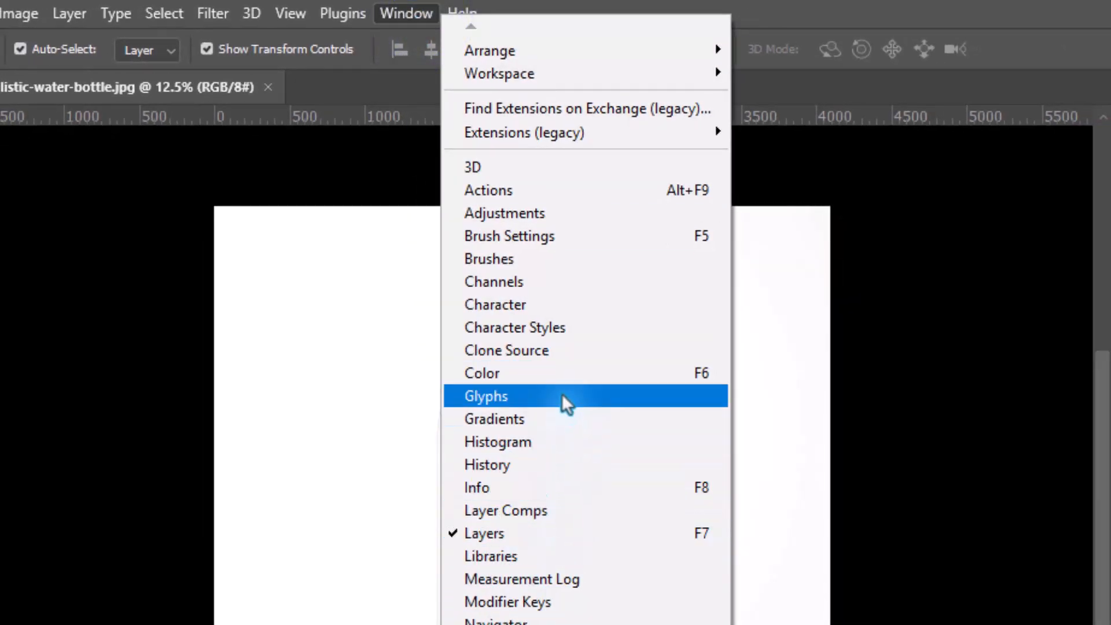
click(407, 13)
click(290, 14)
click(300, 12)
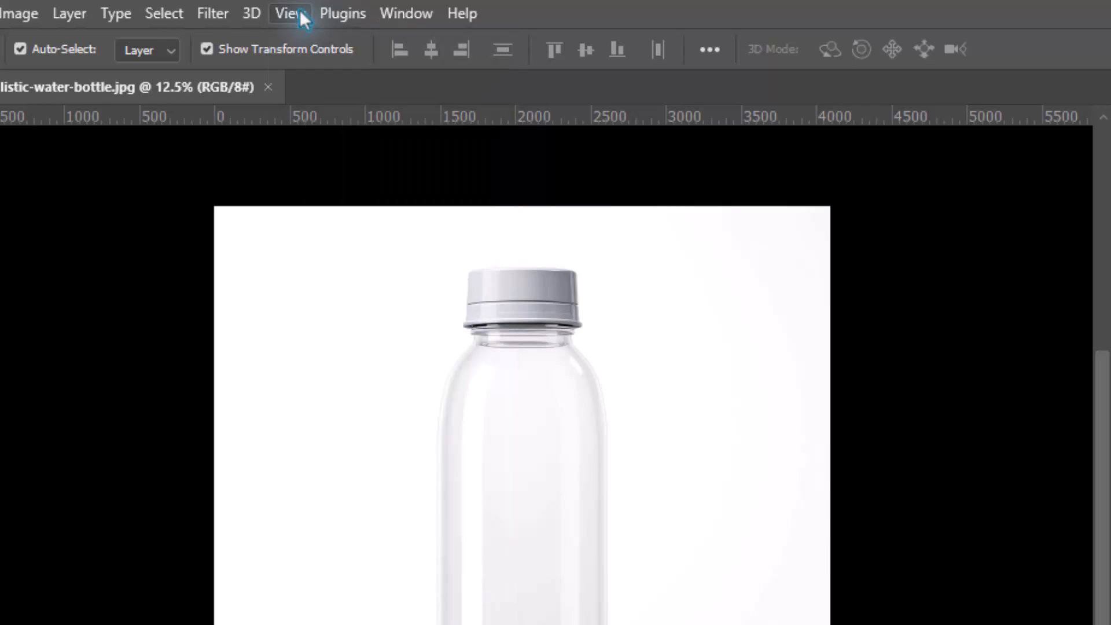
click(300, 12)
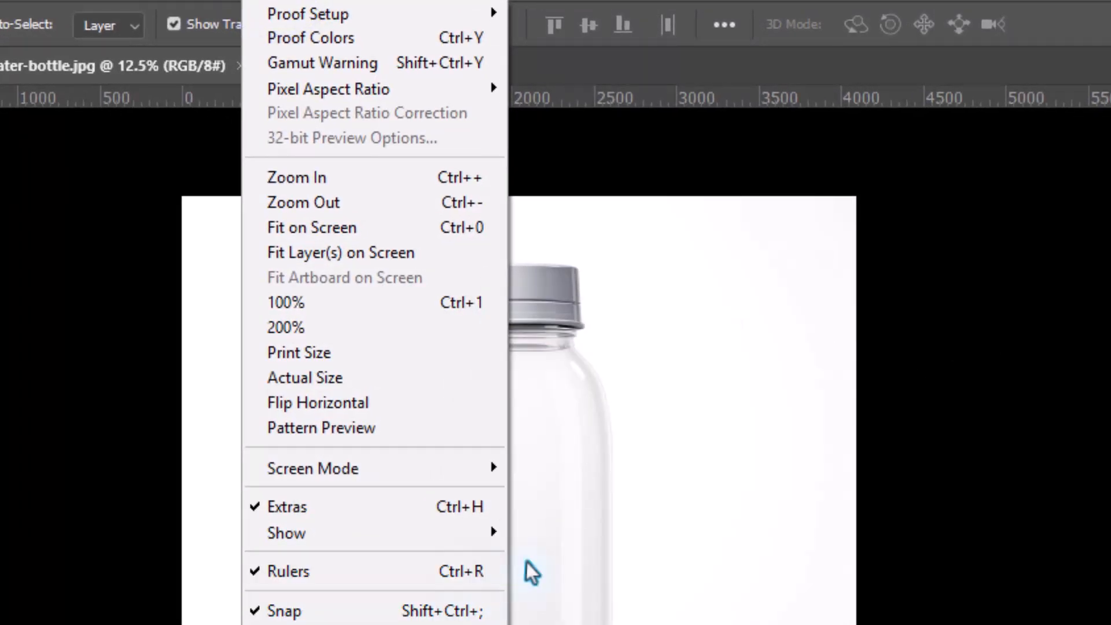
click(579, 555)
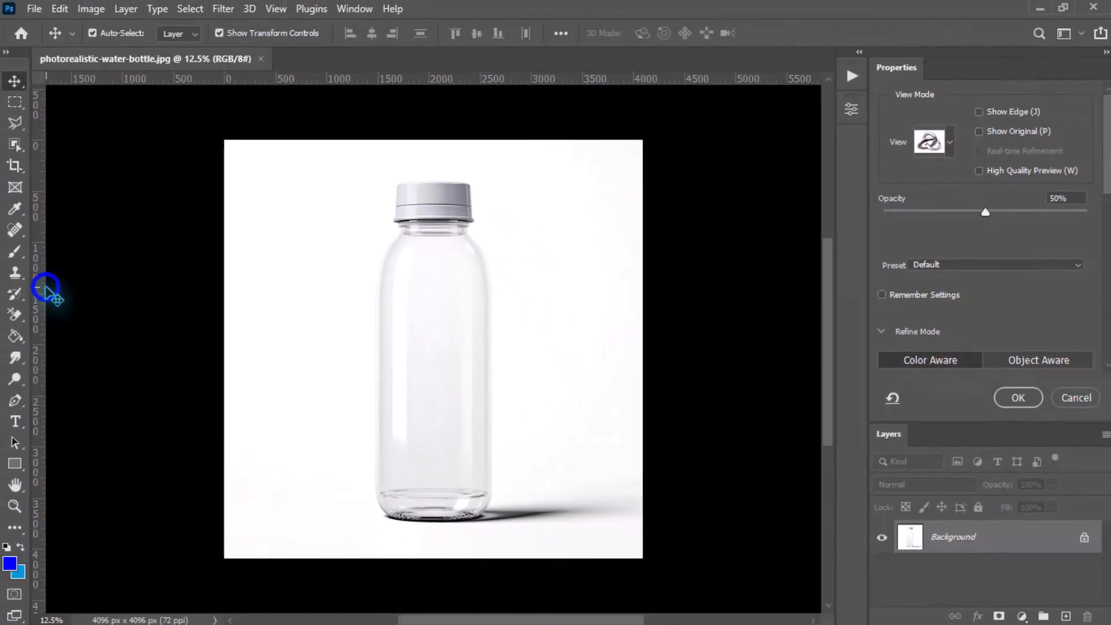
Step: Pull a vertical guide from the ruler and align it precisely with the bottle's left edge
mouse_move(43, 288)
mouse_down()
mouse_move(62, 287)
mouse_move(50, 292)
mouse_up()
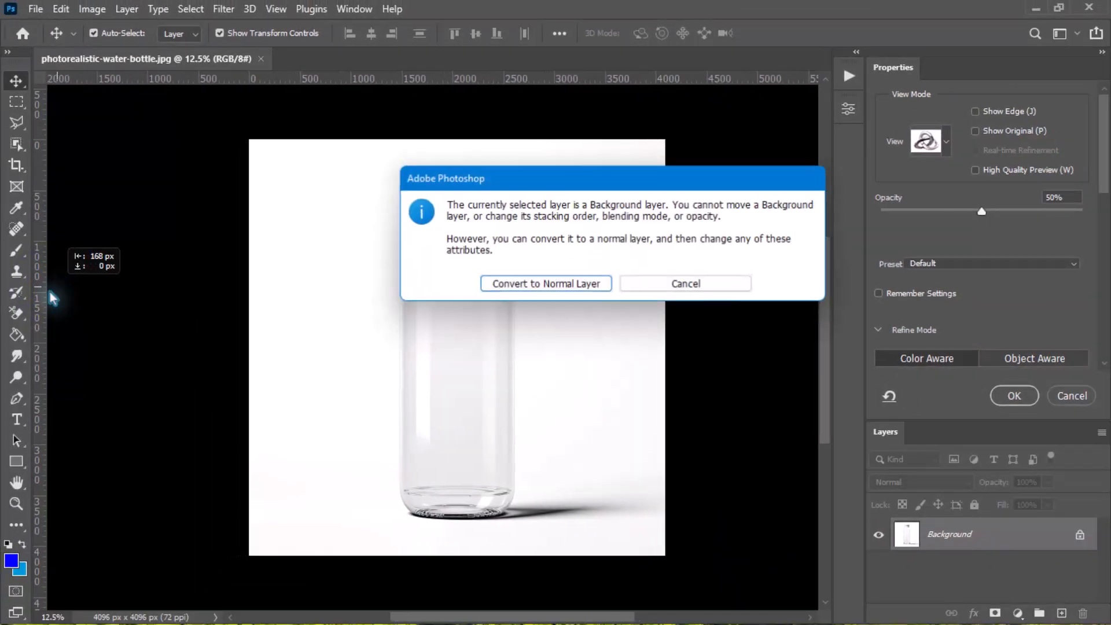
click(684, 284)
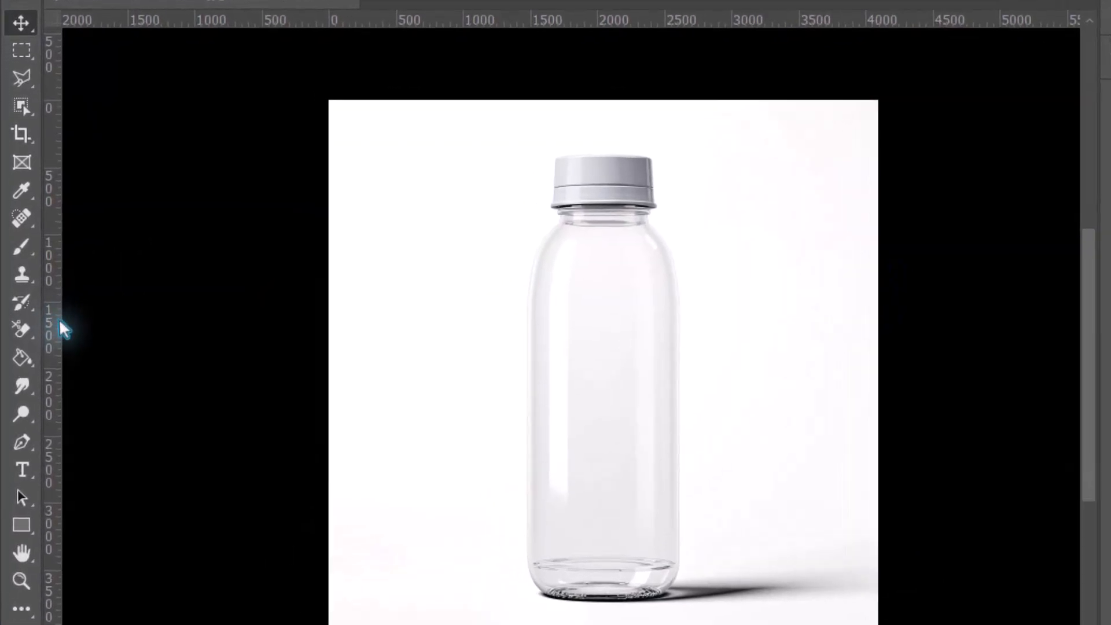
drag(60, 321, 532, 331)
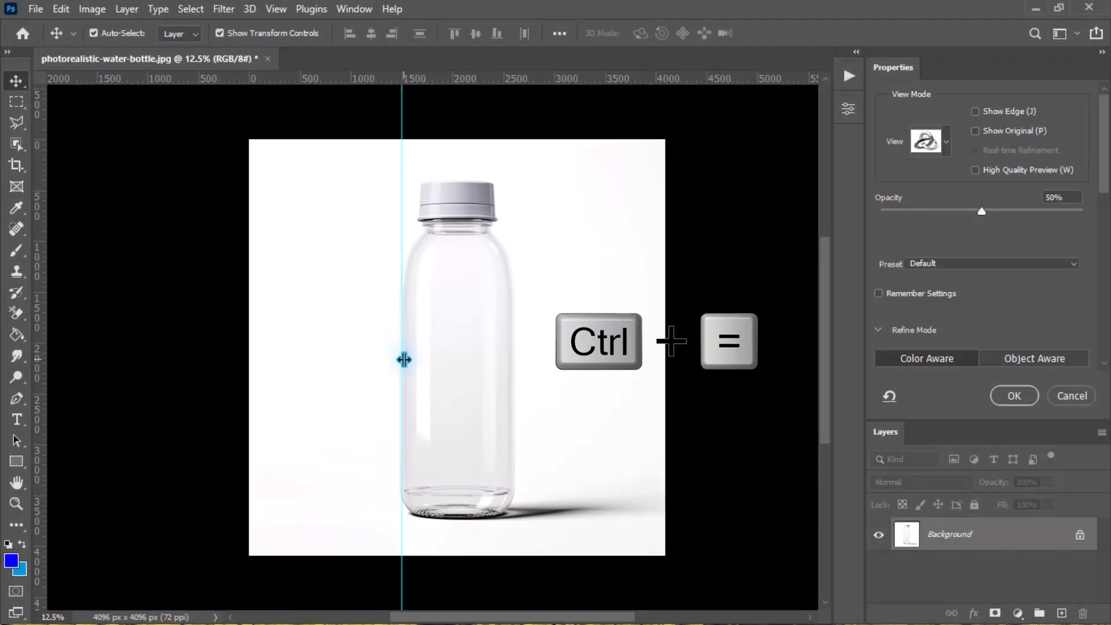
key(ctrl+equal)
key(ctrl+equal)
key(ctrl+equal)
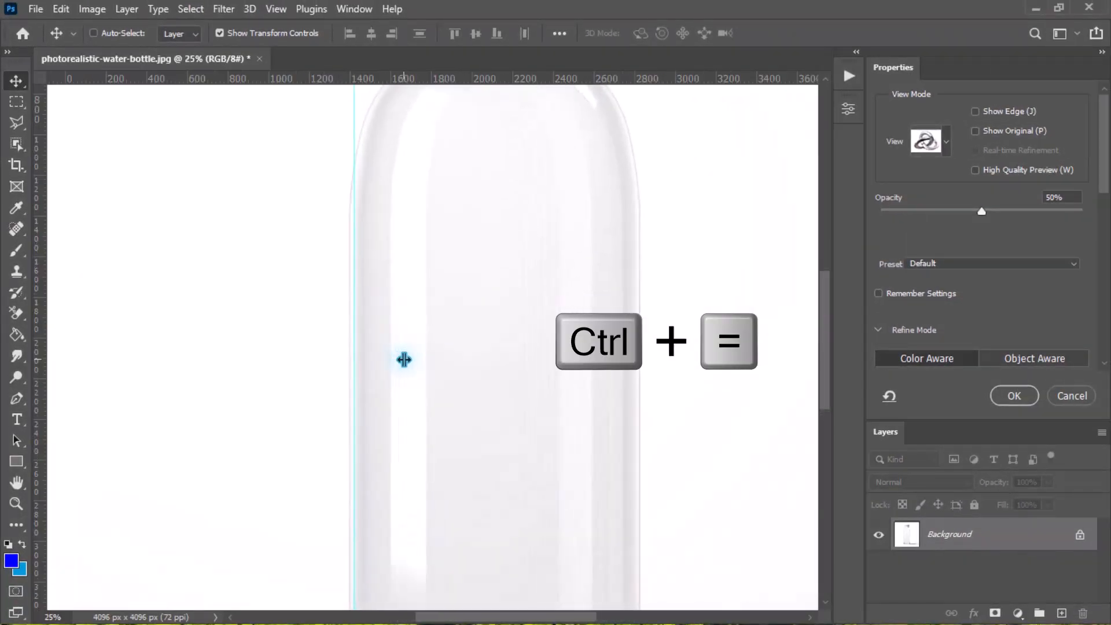
key(ctrl+equal)
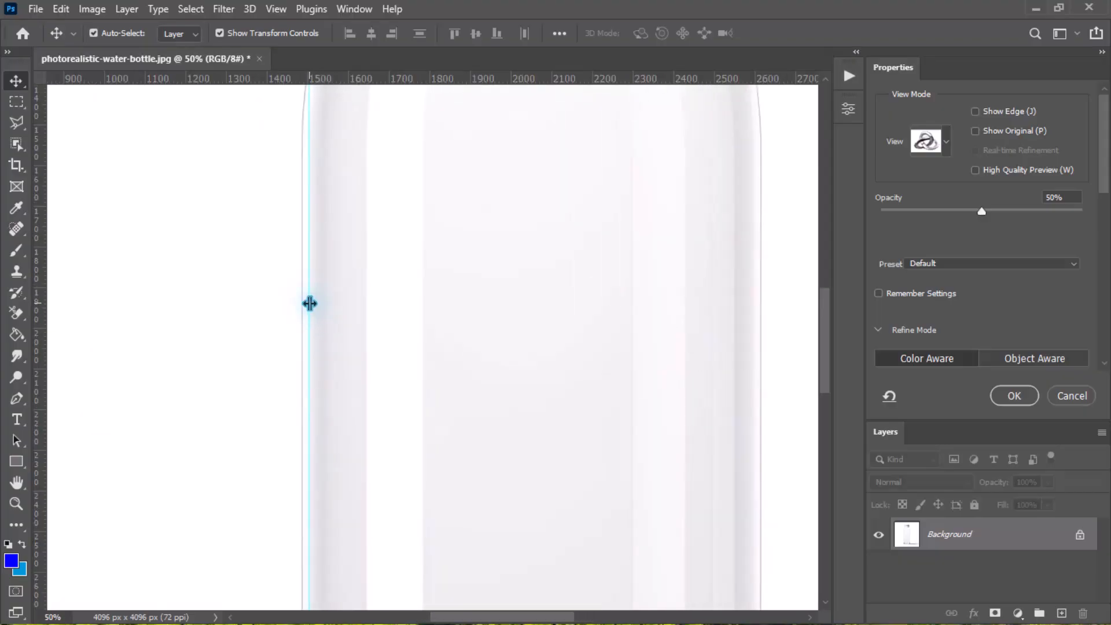
drag(308, 304, 302, 303)
Step: Place a second vertical guide along the bottle's right edge
key(ctrl+minus)
key(ctrl+minus)
key(ctrl+minus)
key(ctrl+minus)
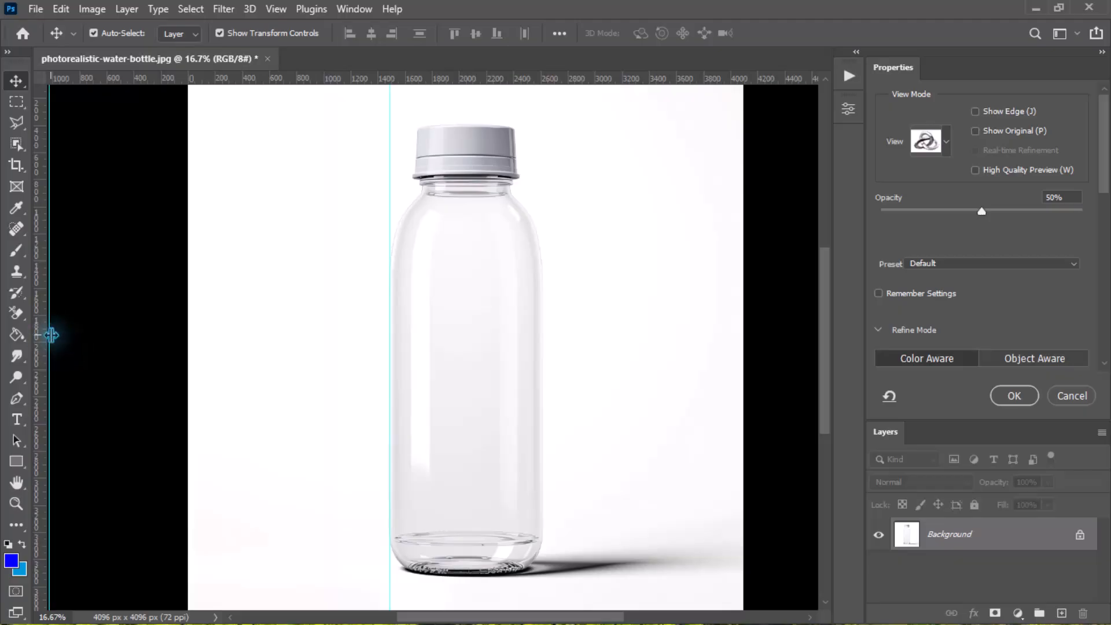
drag(51, 335, 545, 343)
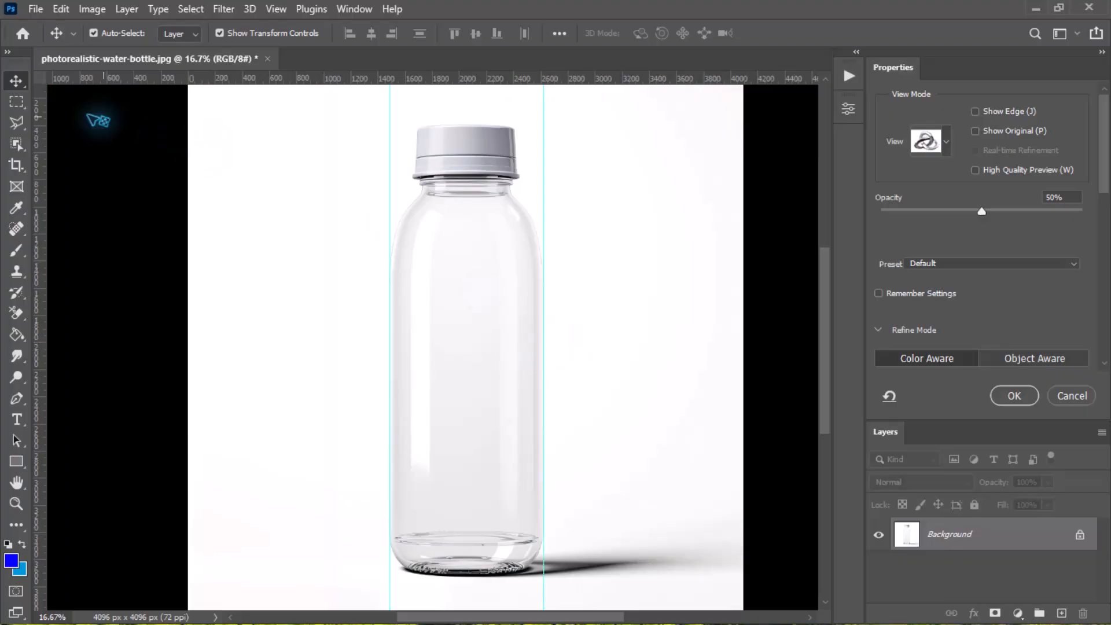
key(v)
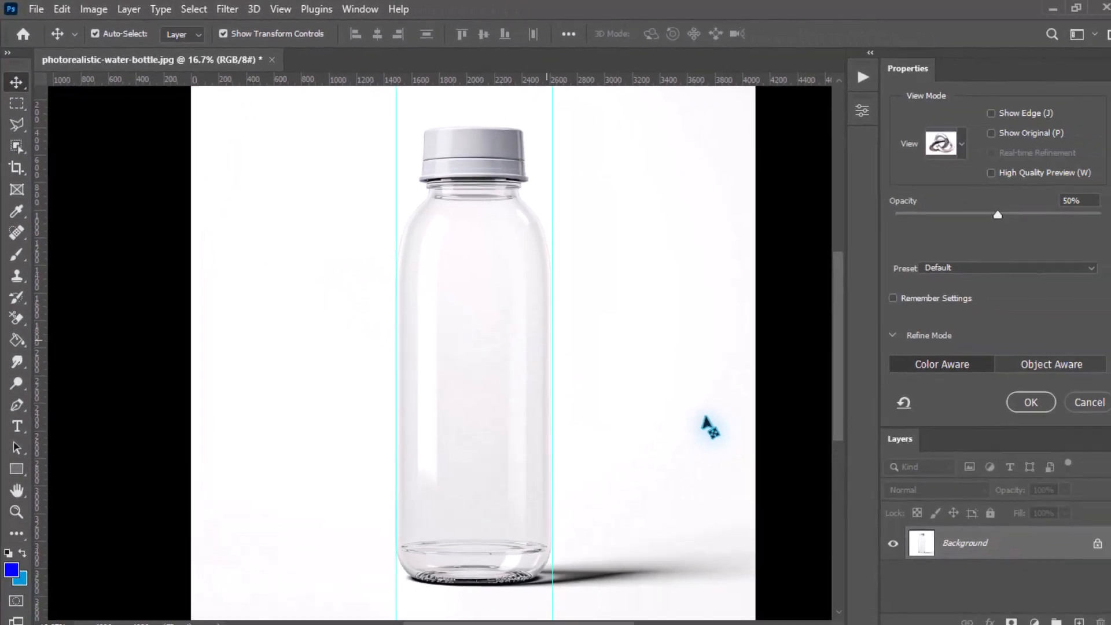
Step: Realign the second vertical guide so it sits exactly on the bottle's right edge
key(ctrl+equal)
key(ctrl+equal)
key(ctrl+equal)
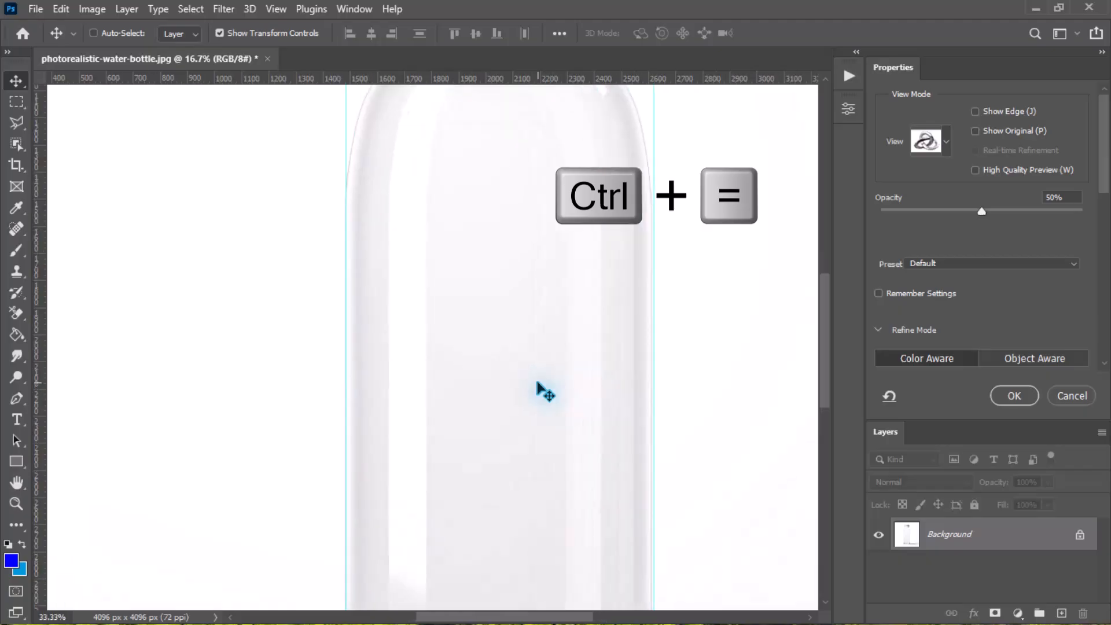
key(ctrl+equal)
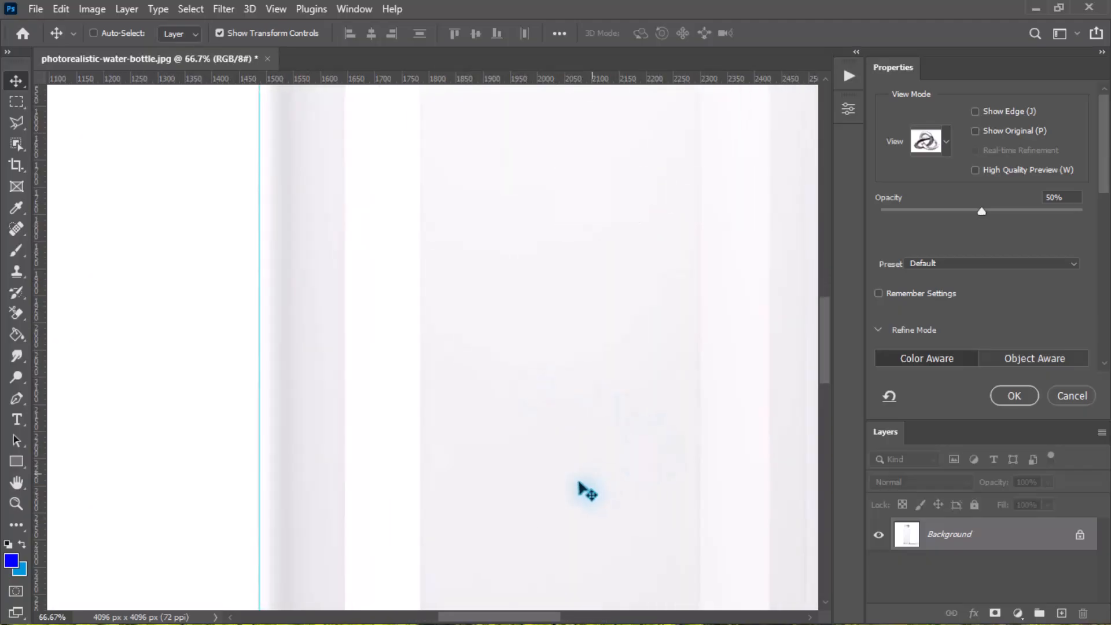
drag(503, 617, 539, 617)
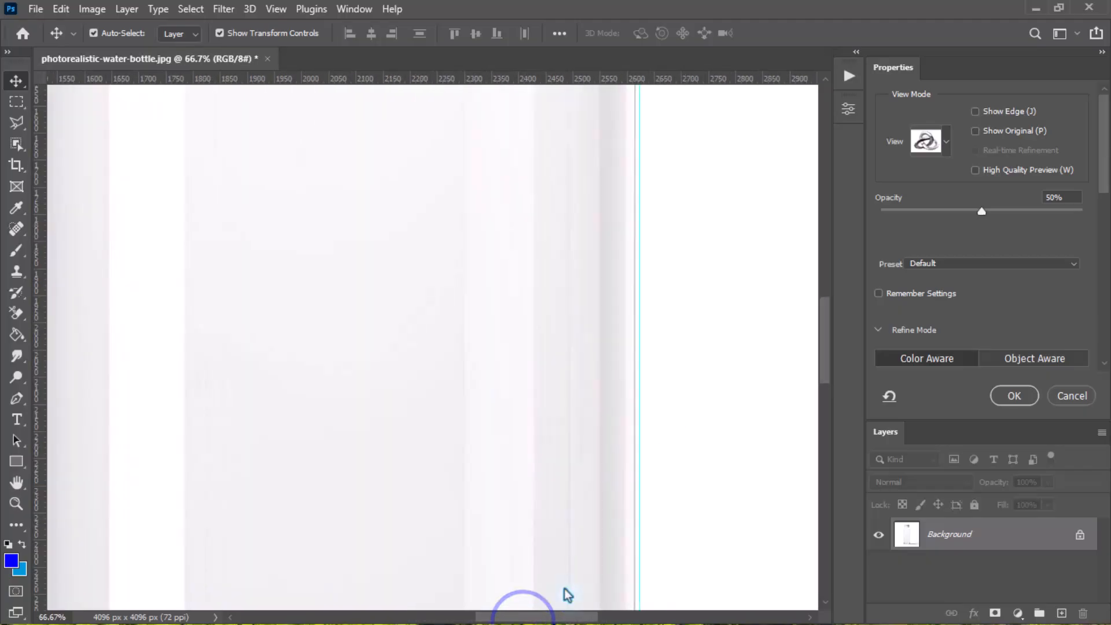
key(ctrl+equal)
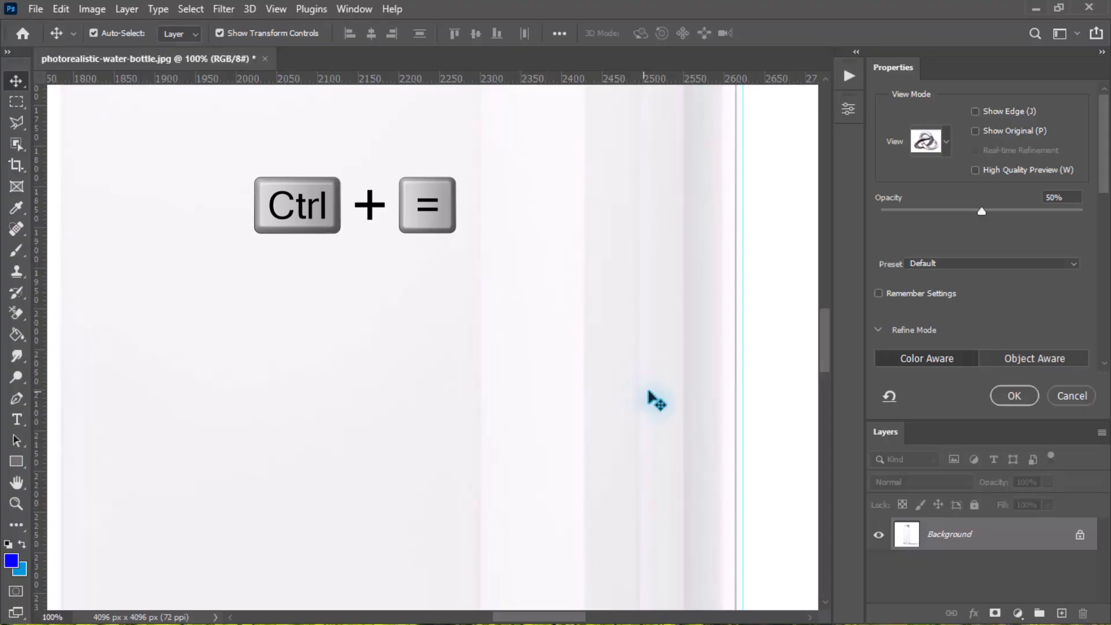
drag(742, 387, 737, 464)
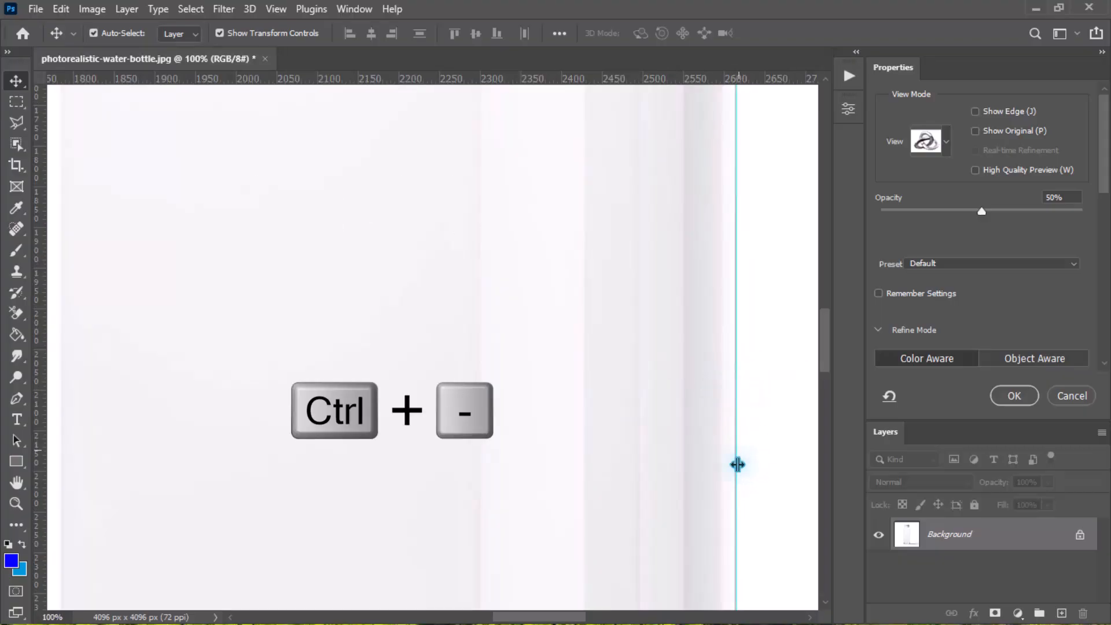
key(ctrl+minus)
key(ctrl+minus)
key(ctrl+minus)
key(ctrl+minus)
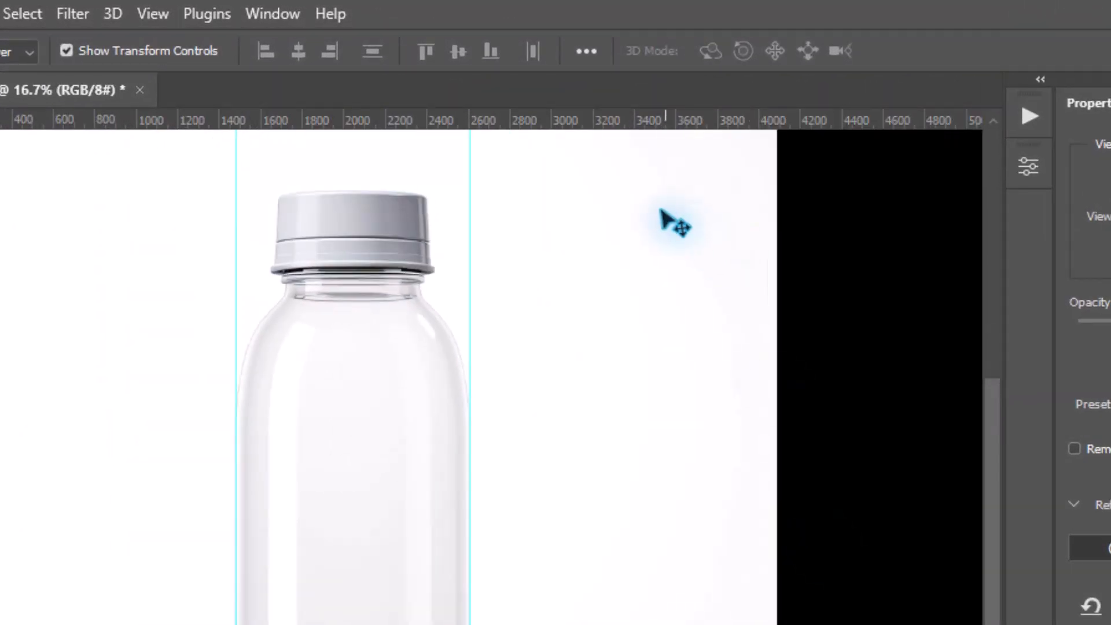
click(270, 17)
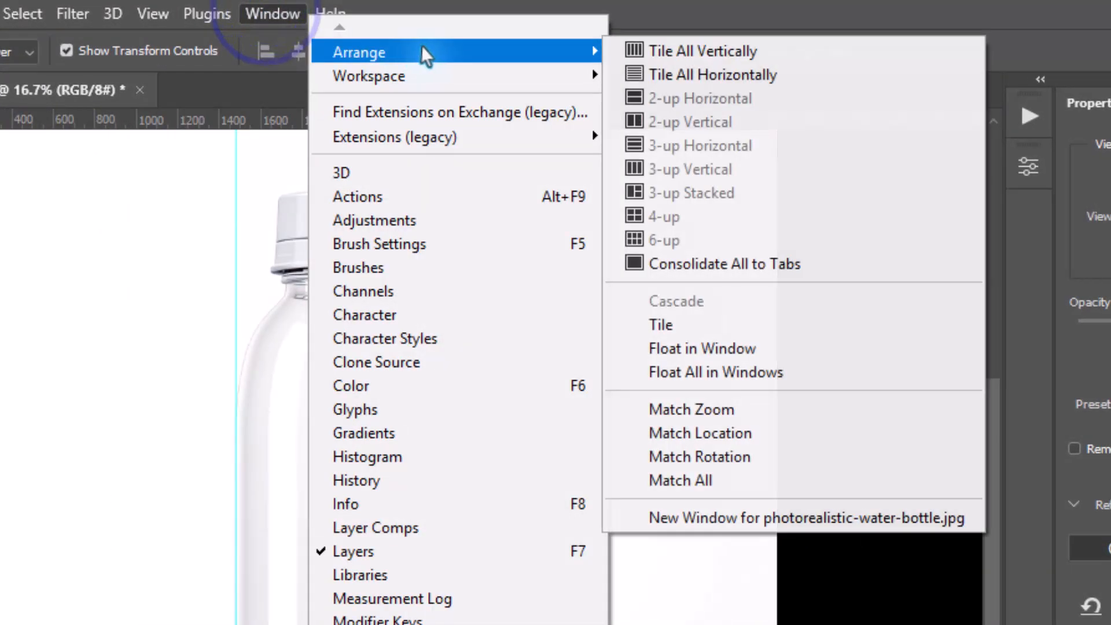
mouse_move(456, 79)
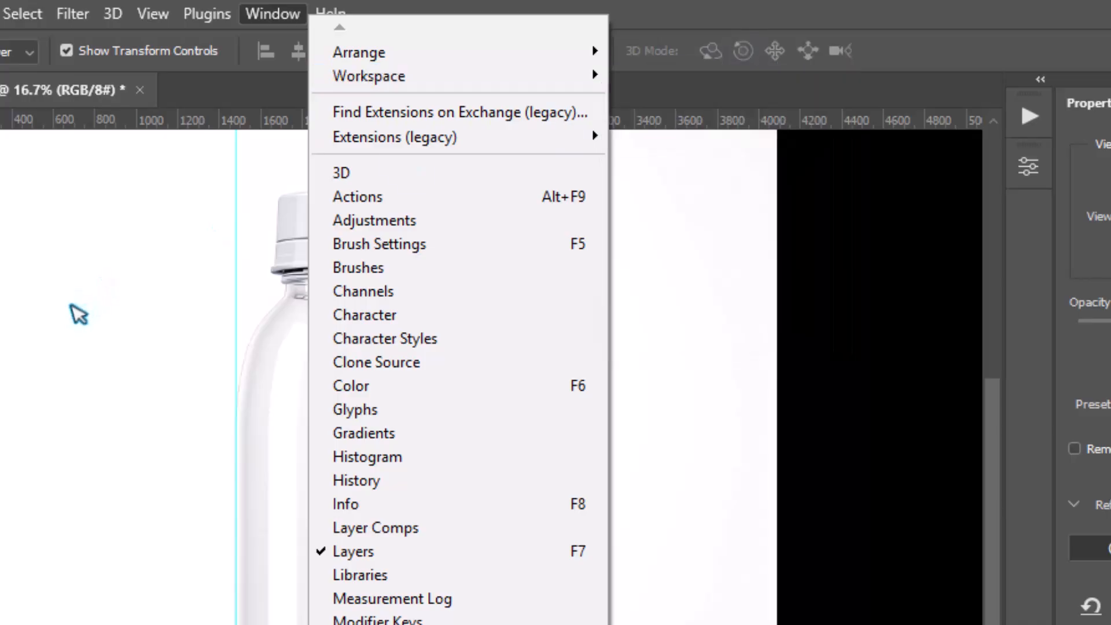
click(70, 303)
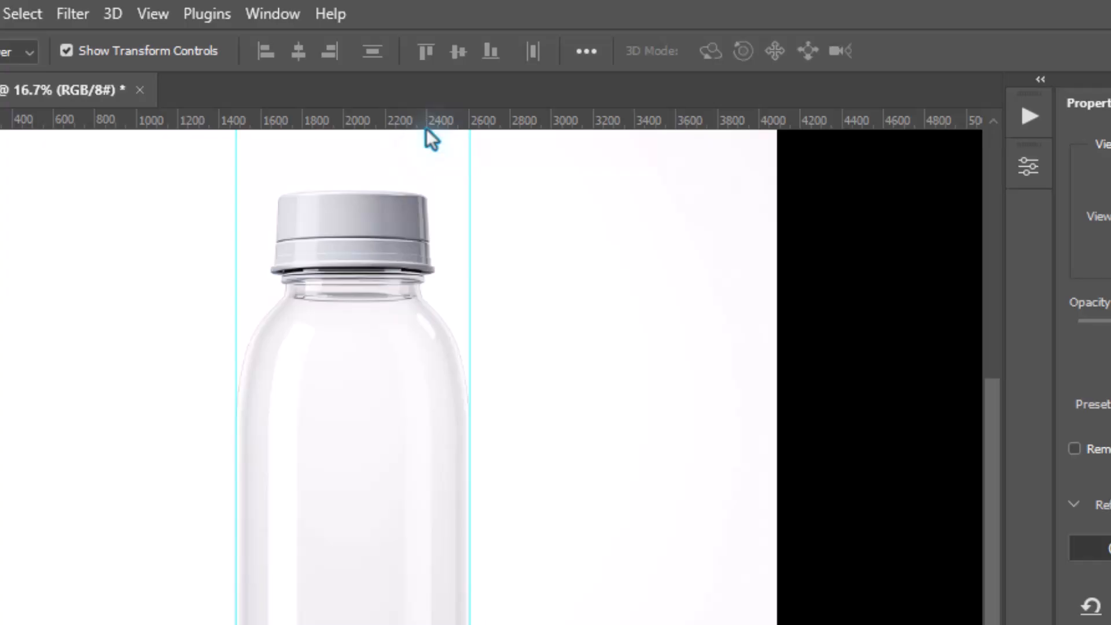
Step: Place two horizontal guides about 890 px apart across the bottle body to mark the label's upper and lower limits
drag(426, 123, 567, 466)
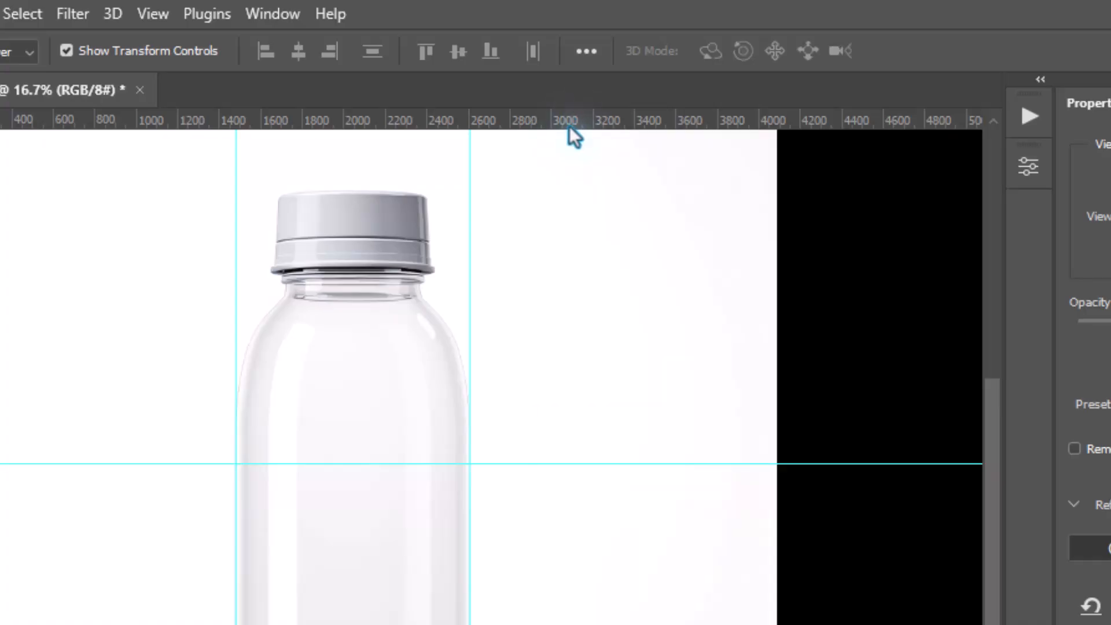
drag(571, 126, 561, 624)
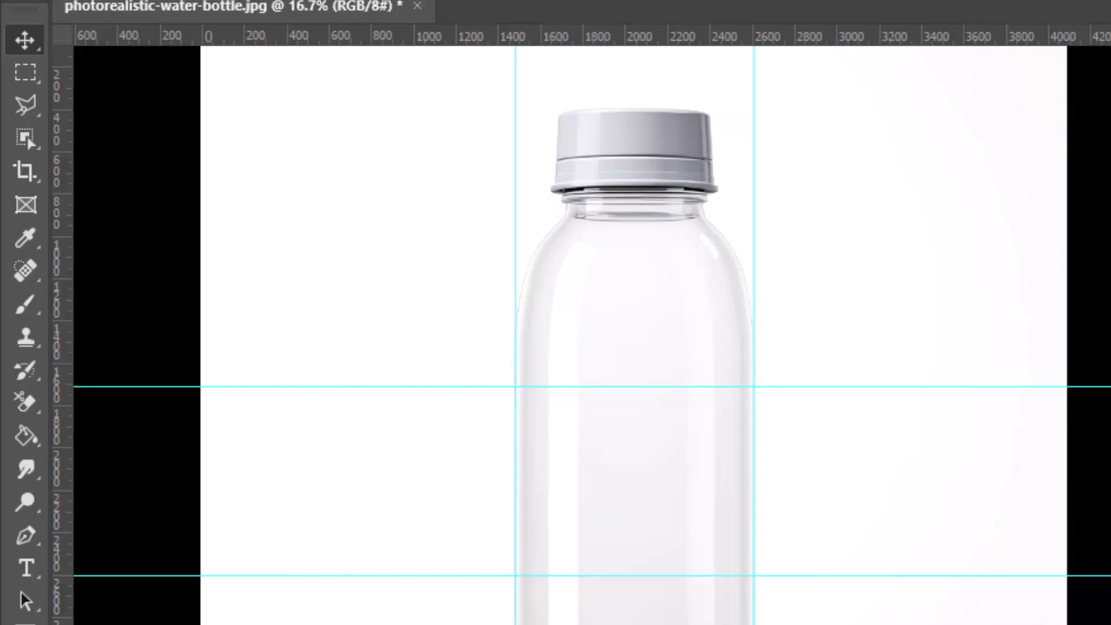
Step: Make a rectangular marquee selection of the area enclosed by the four guides and copy it to a new layer
key(m)
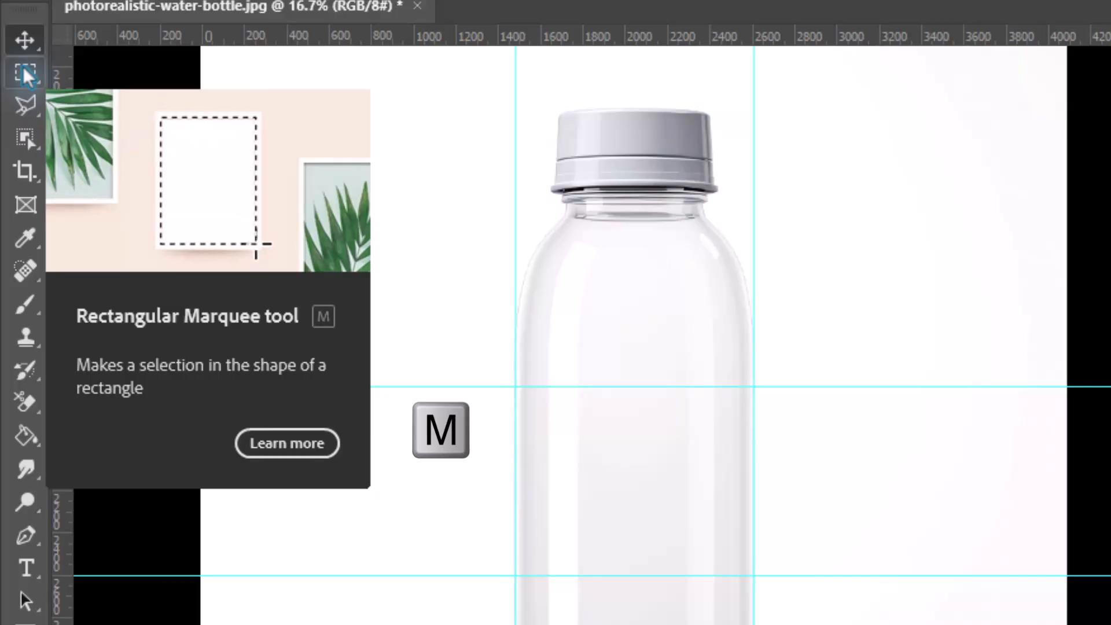
right_click(26, 73)
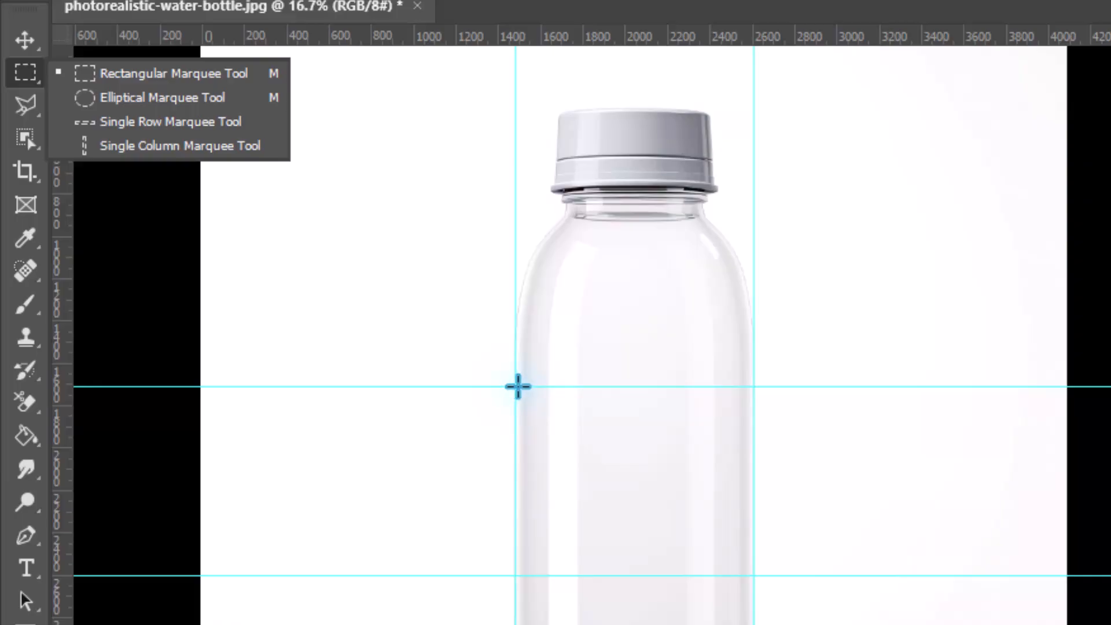
click(515, 387)
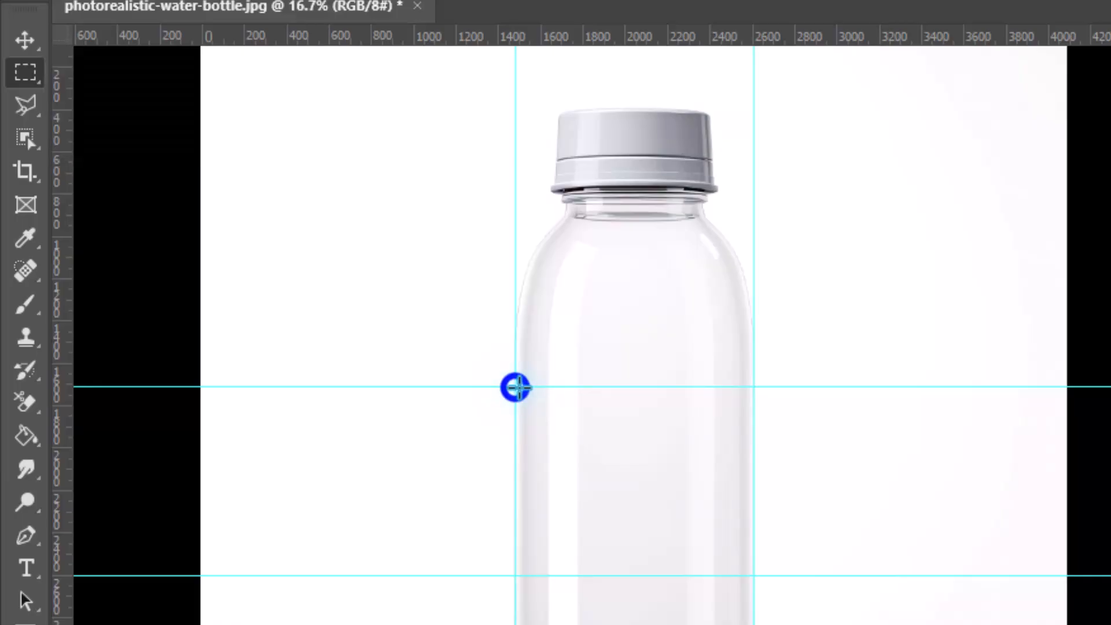
drag(515, 386, 748, 573)
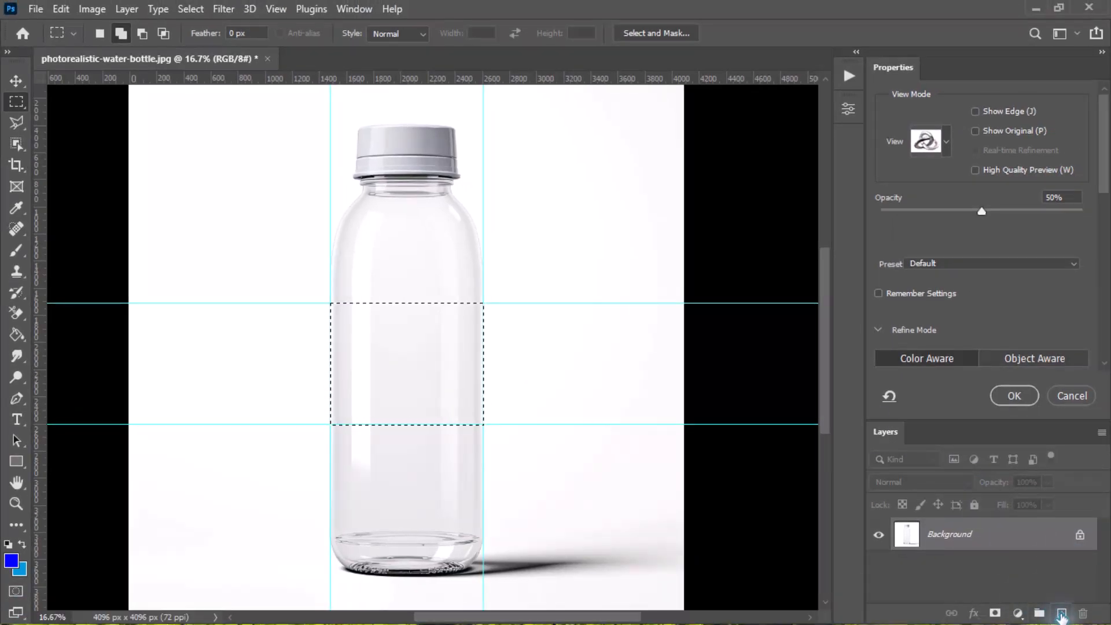
key(ctrl+j)
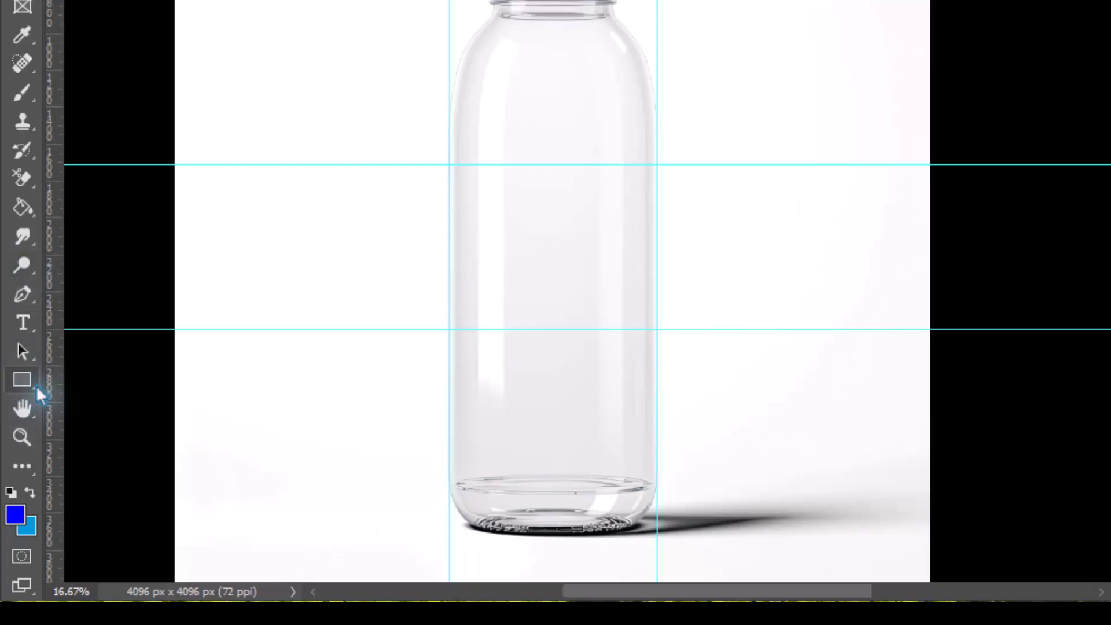
Step: Draw a blue rectangle shape of about 1128 × 894 px filling the label area between the four guides
key(u)
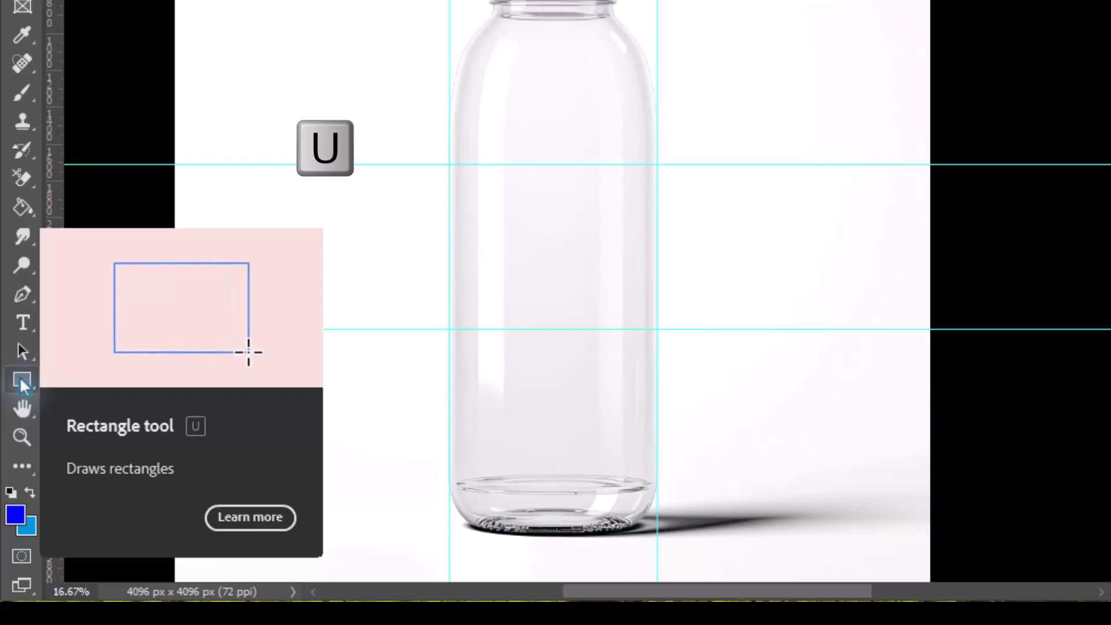
click(22, 380)
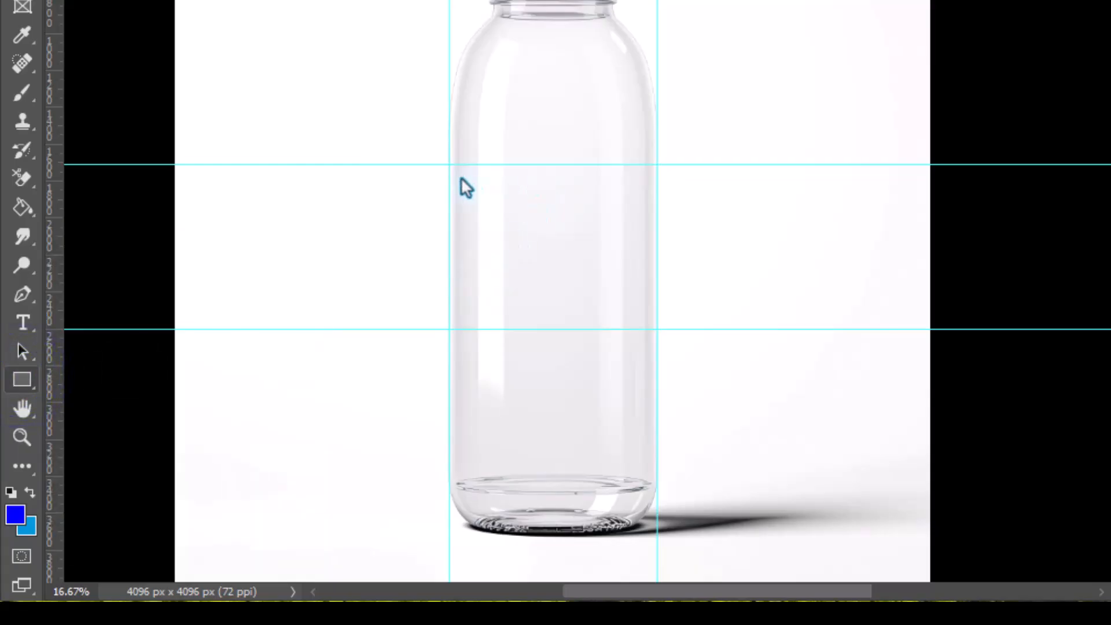
click(86, 380)
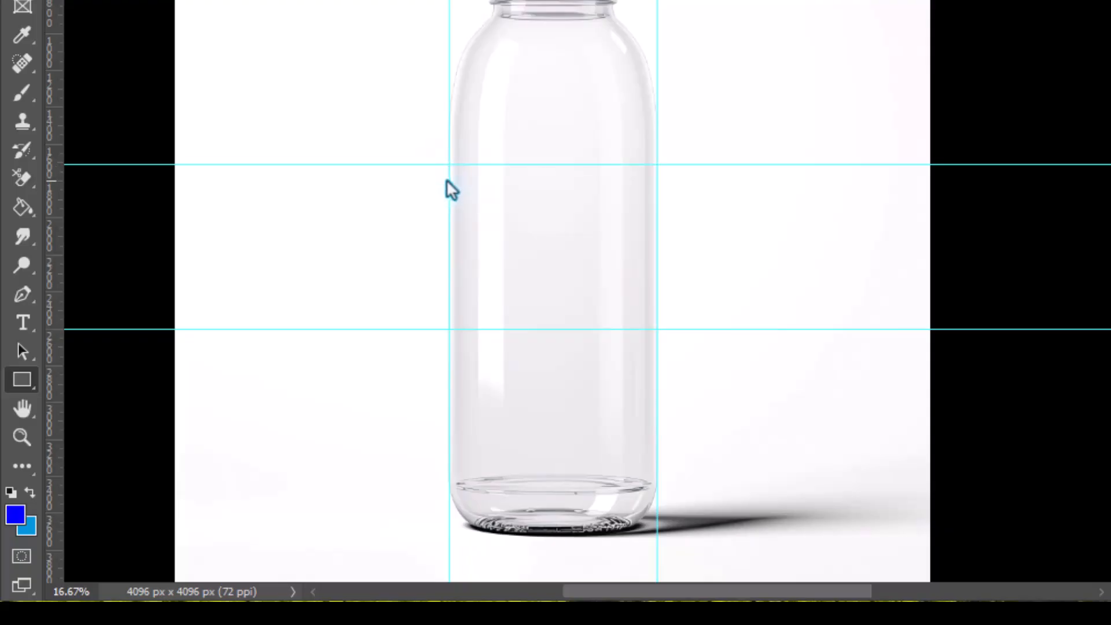
key(ctrl+equal)
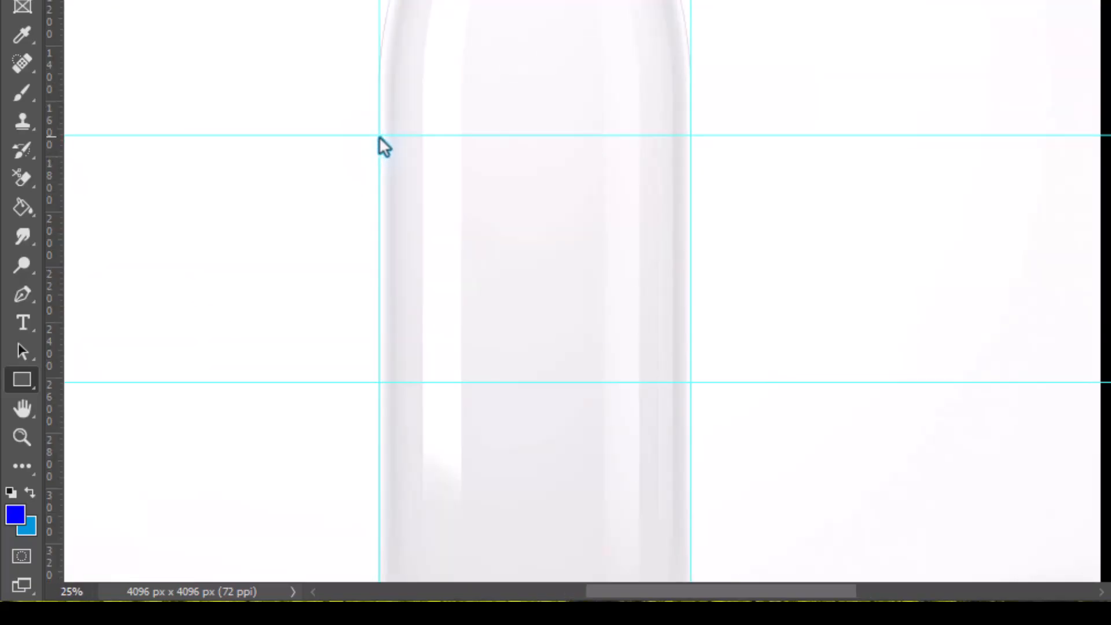
drag(379, 135, 656, 402)
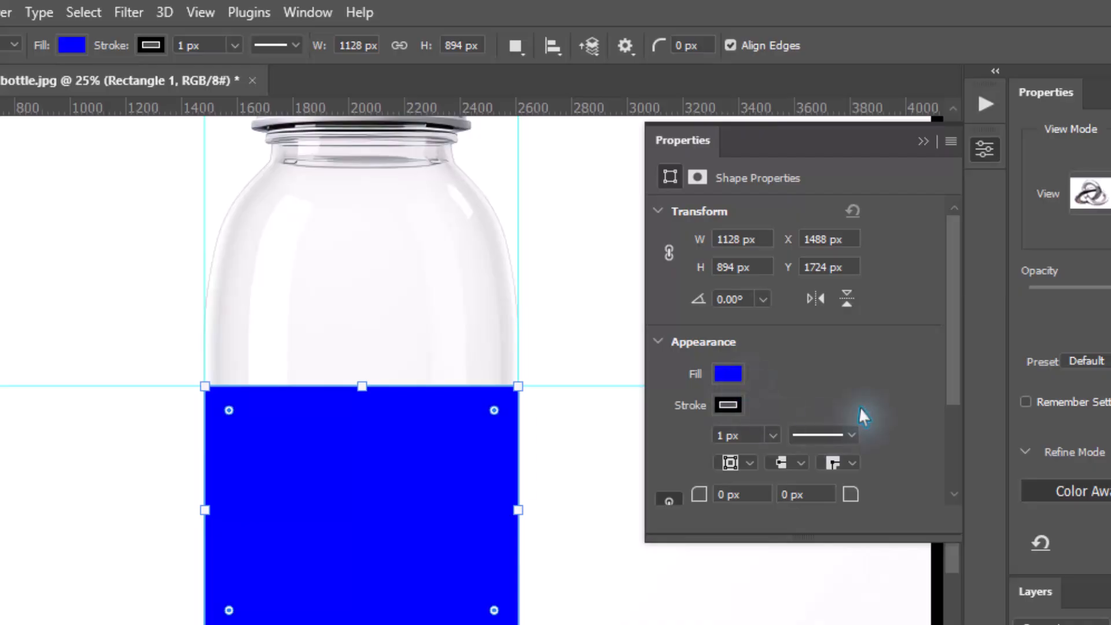
Step: Try a green fill on the label rectangle in its shape properties, and set the fill back to blue
drag(957, 353, 943, 420)
scroll(832, 219, up, 1)
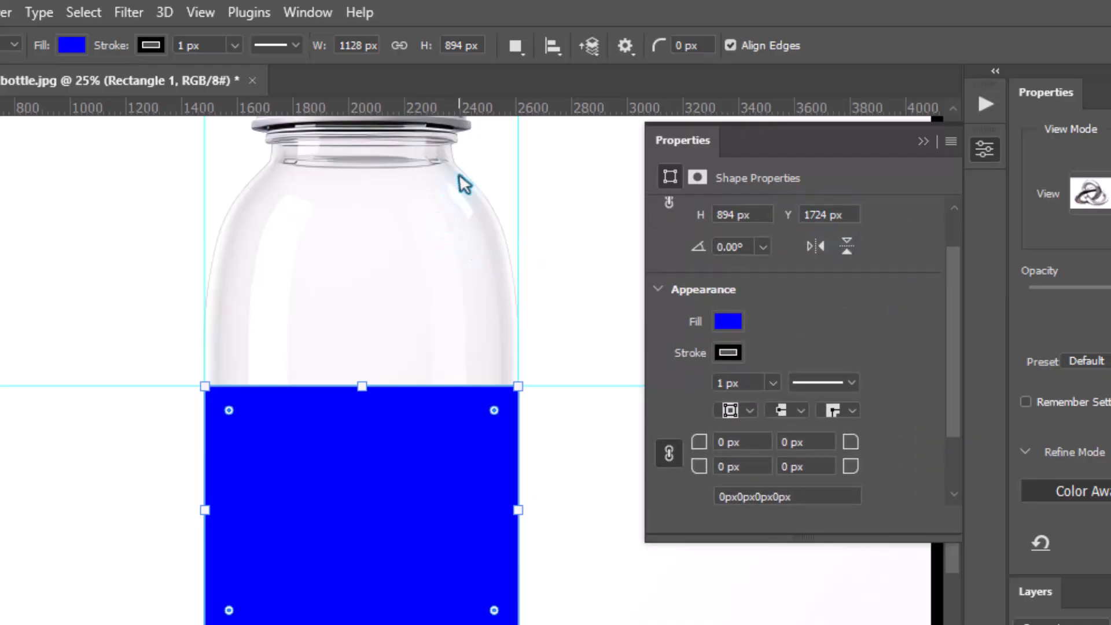
click(307, 12)
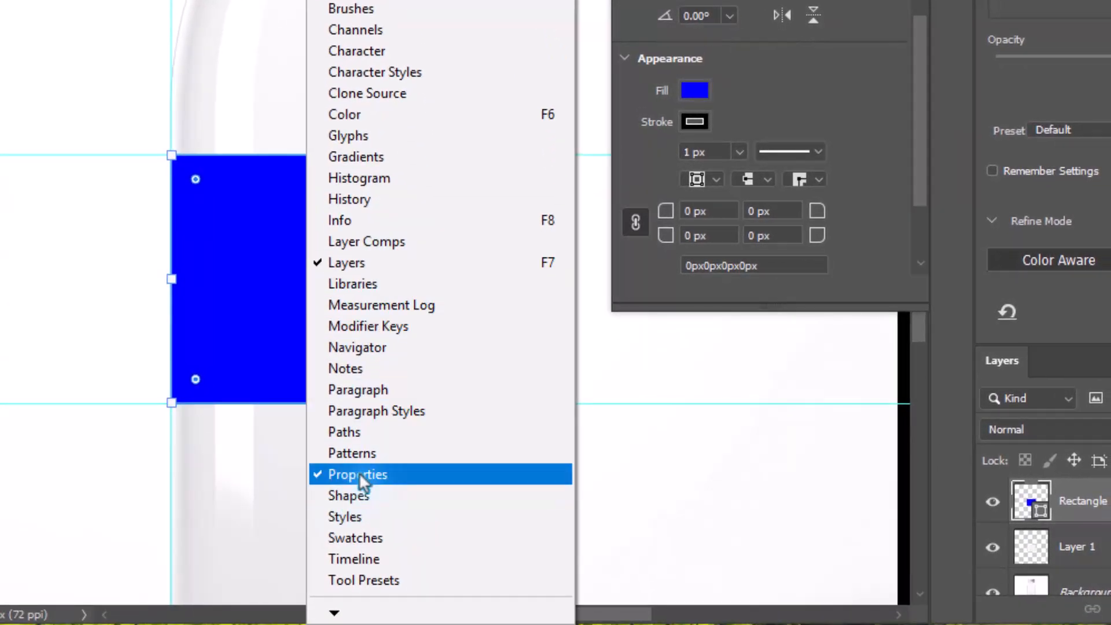
click(848, 92)
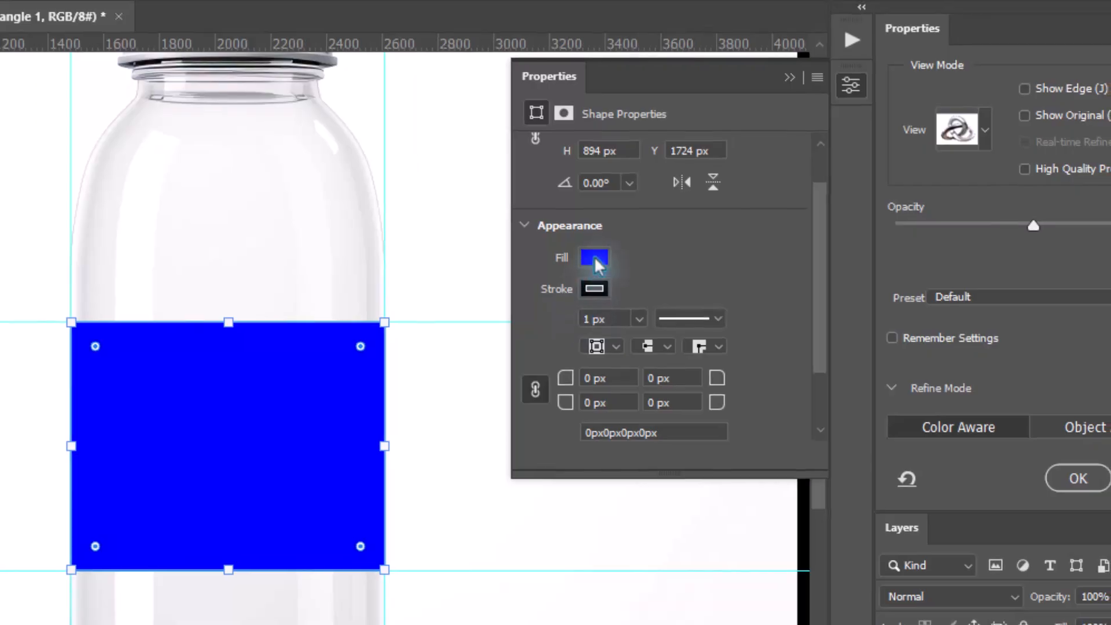
click(589, 258)
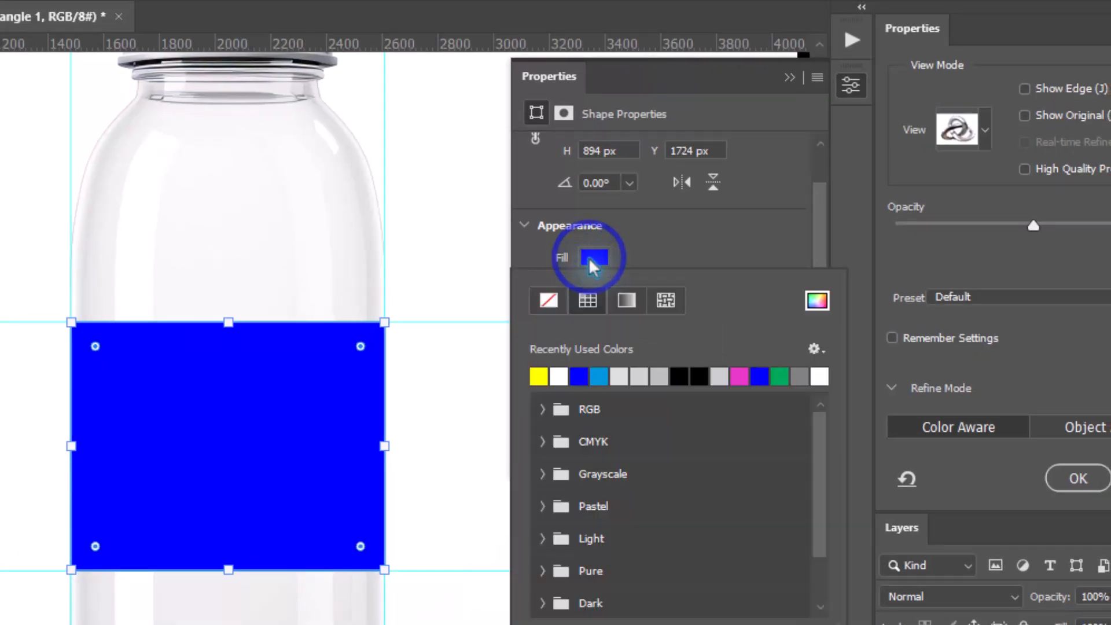
click(784, 378)
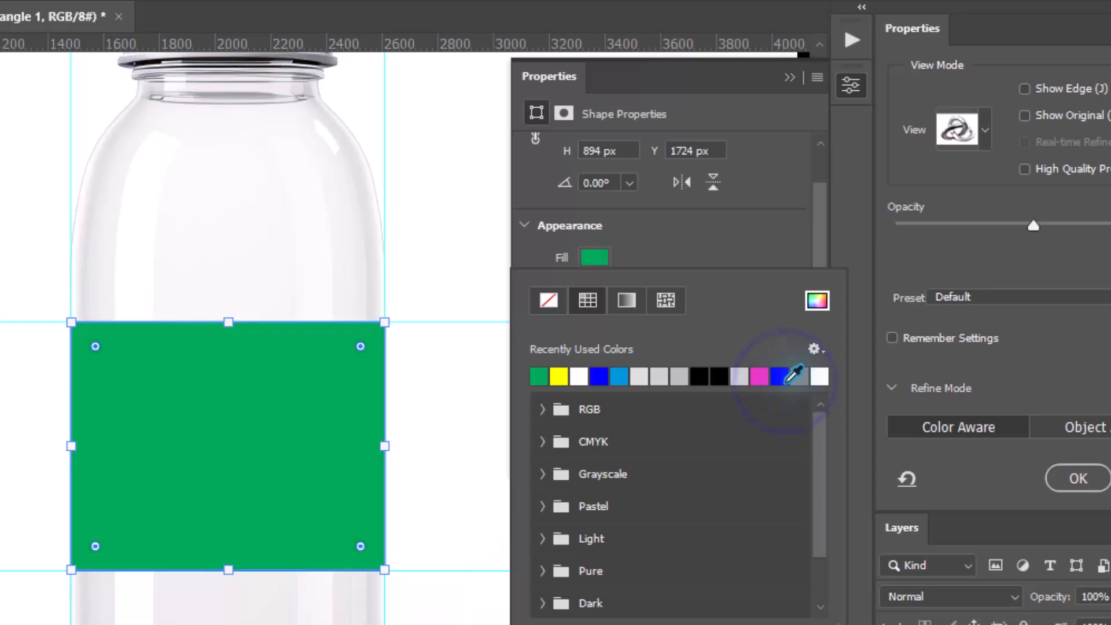
click(599, 377)
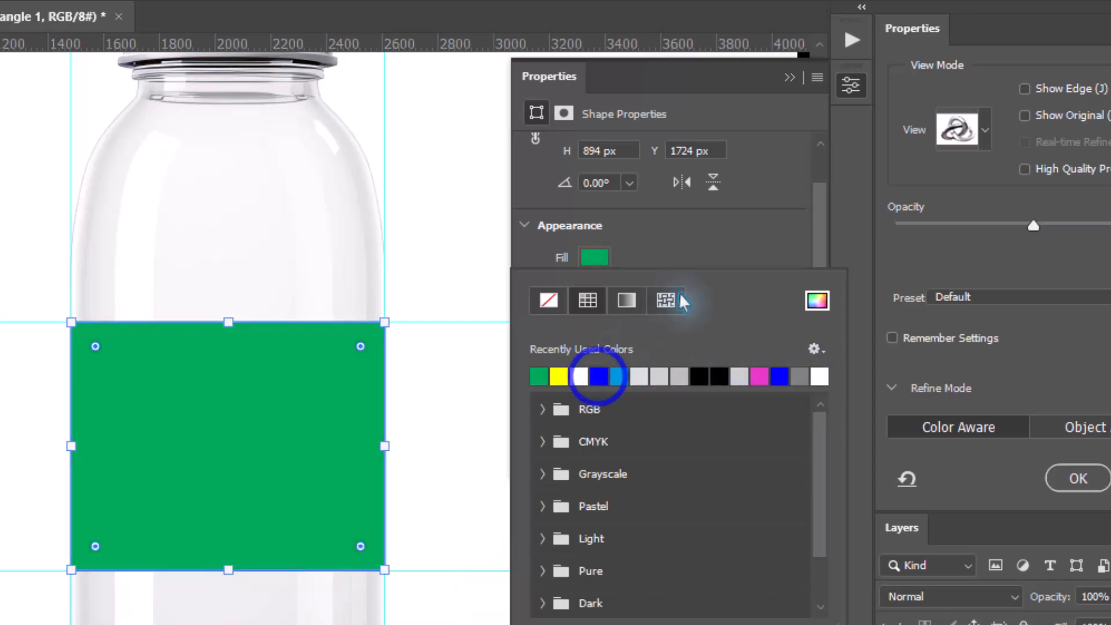
click(724, 233)
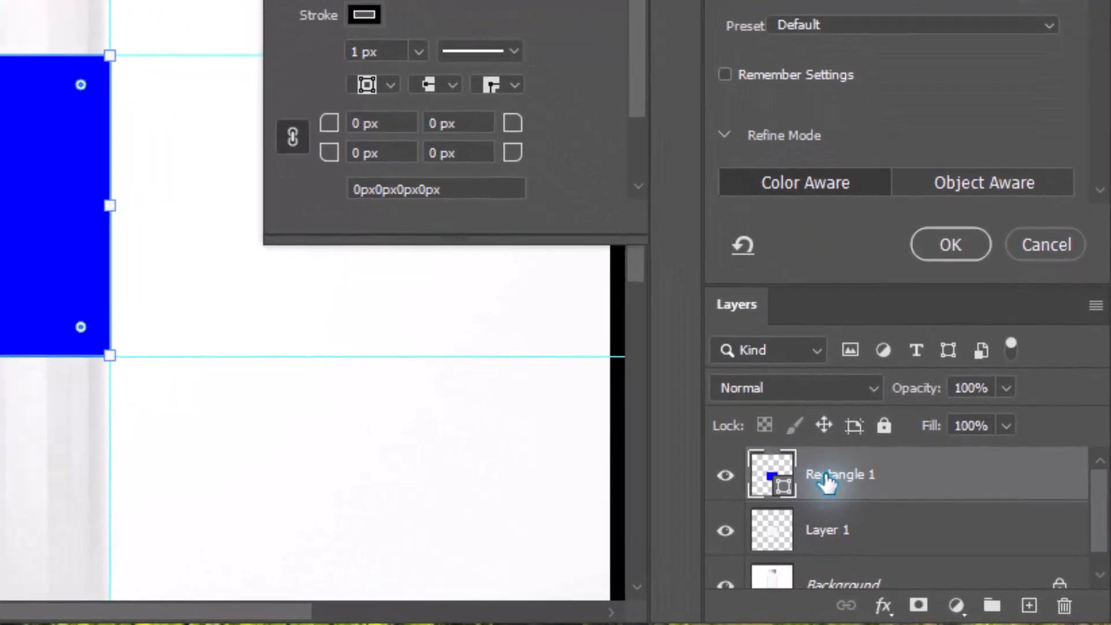
Step: Convert the Rectangle 1 shape layer to a smart object
right_click(825, 476)
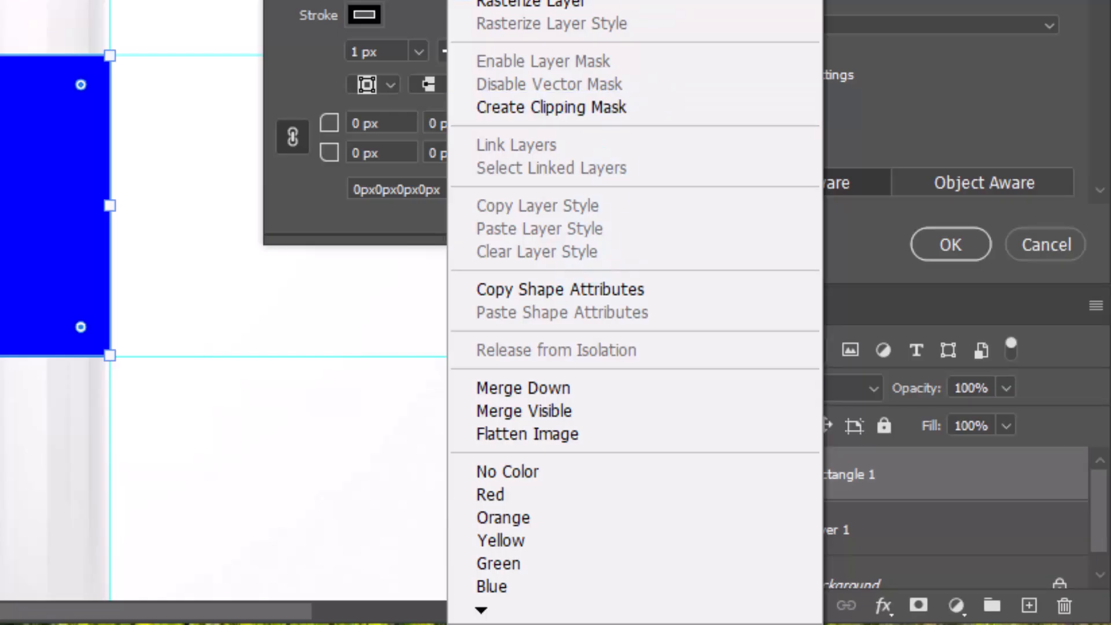
key(Escape)
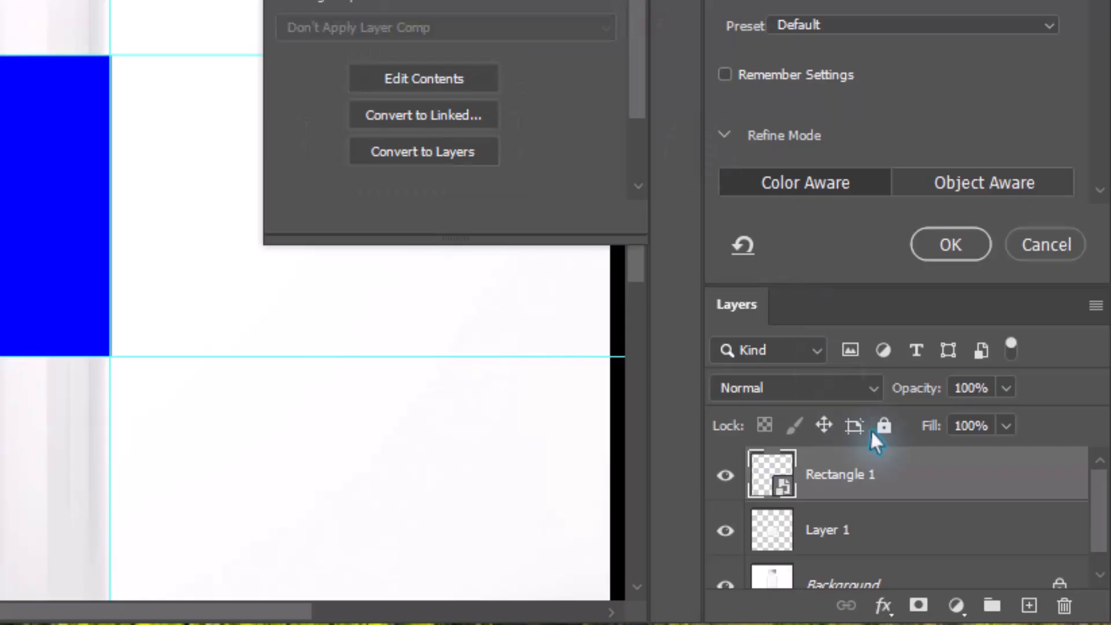
Step: Rename Layer 1, the copied label area, as "Refeence"
click(847, 535)
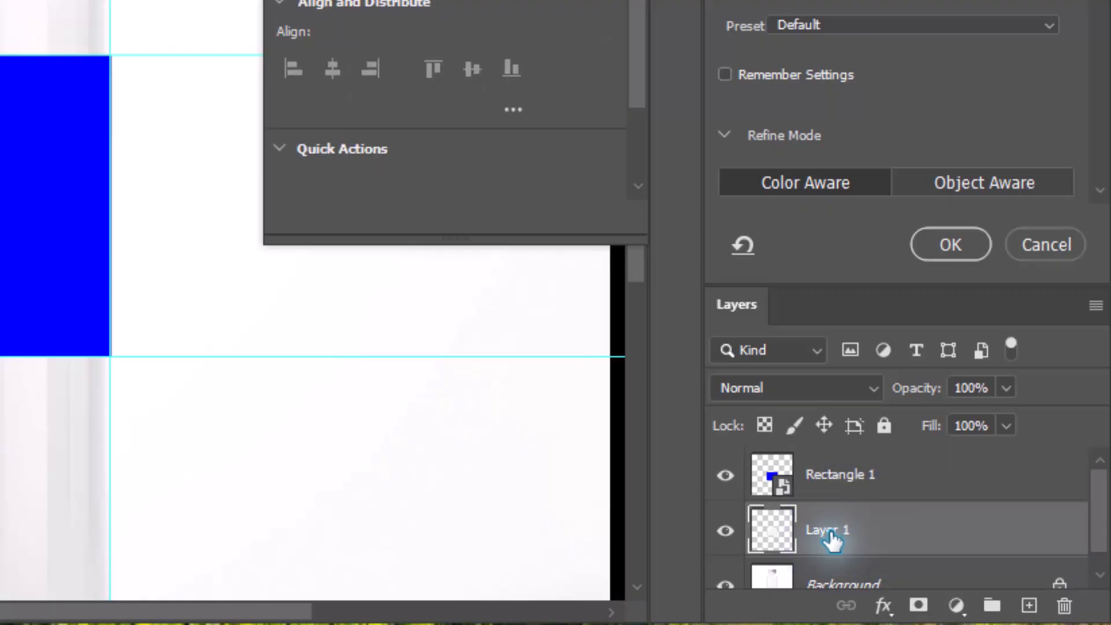
click(829, 536)
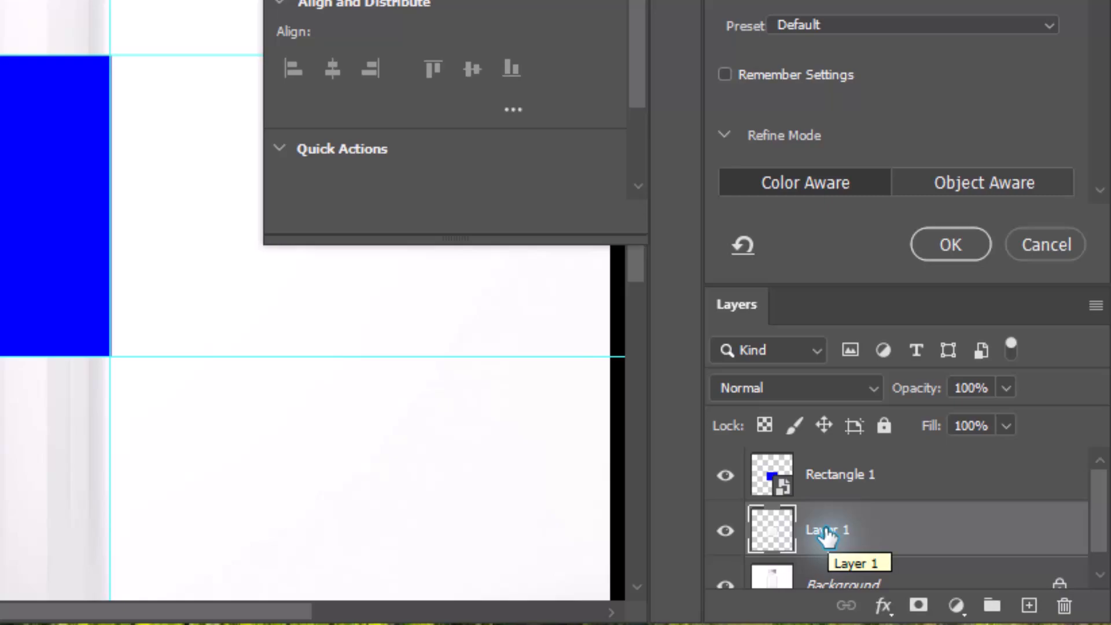
double_click(829, 532)
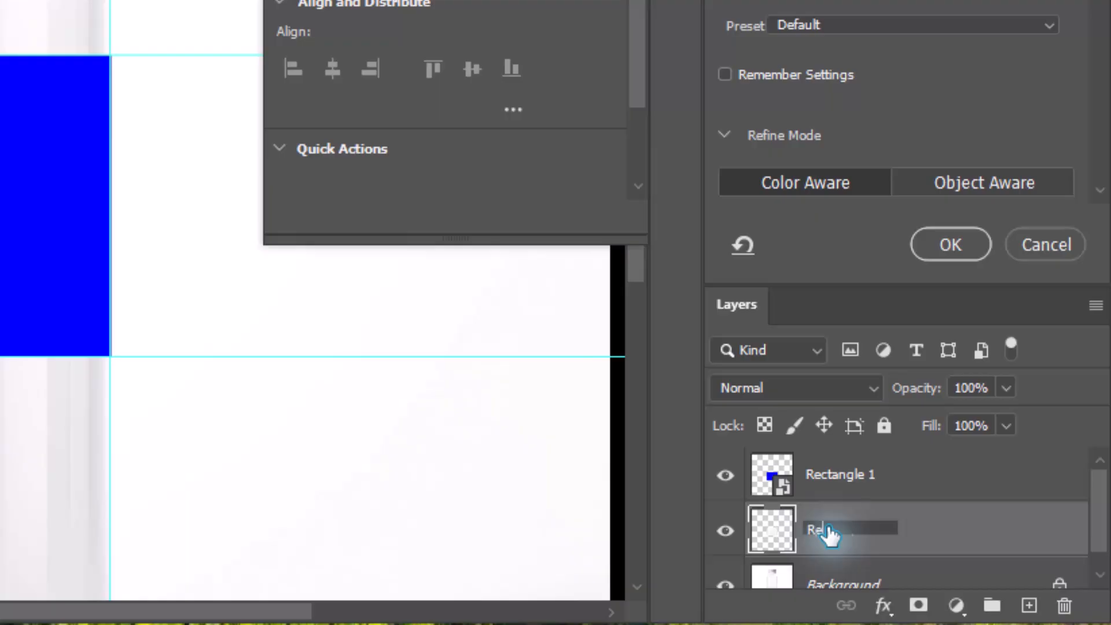
text(Referenc)
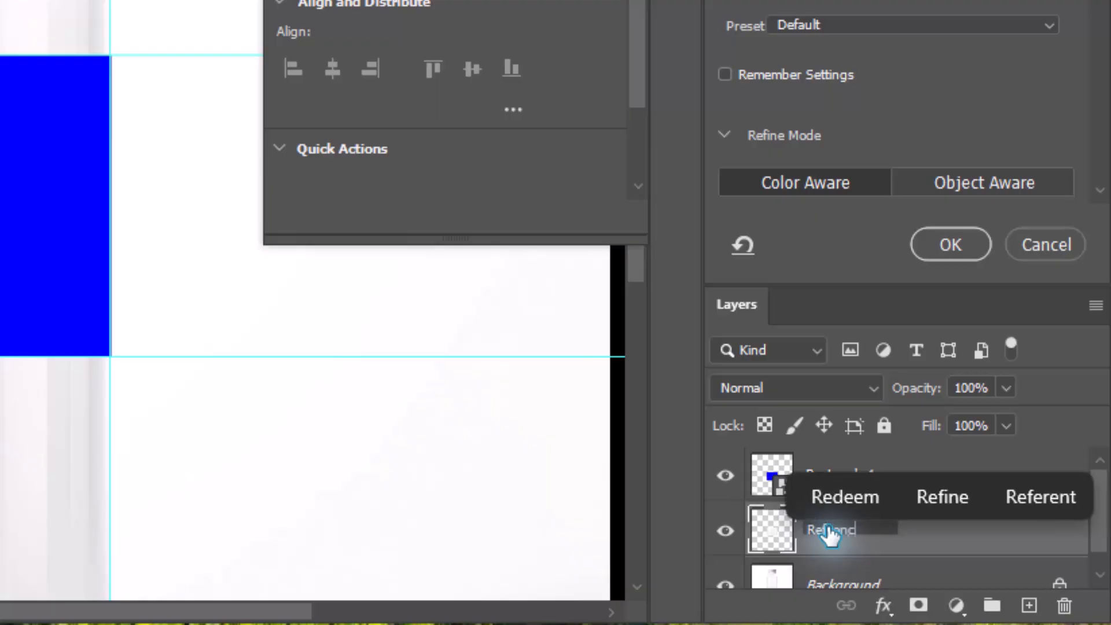
text(e o)
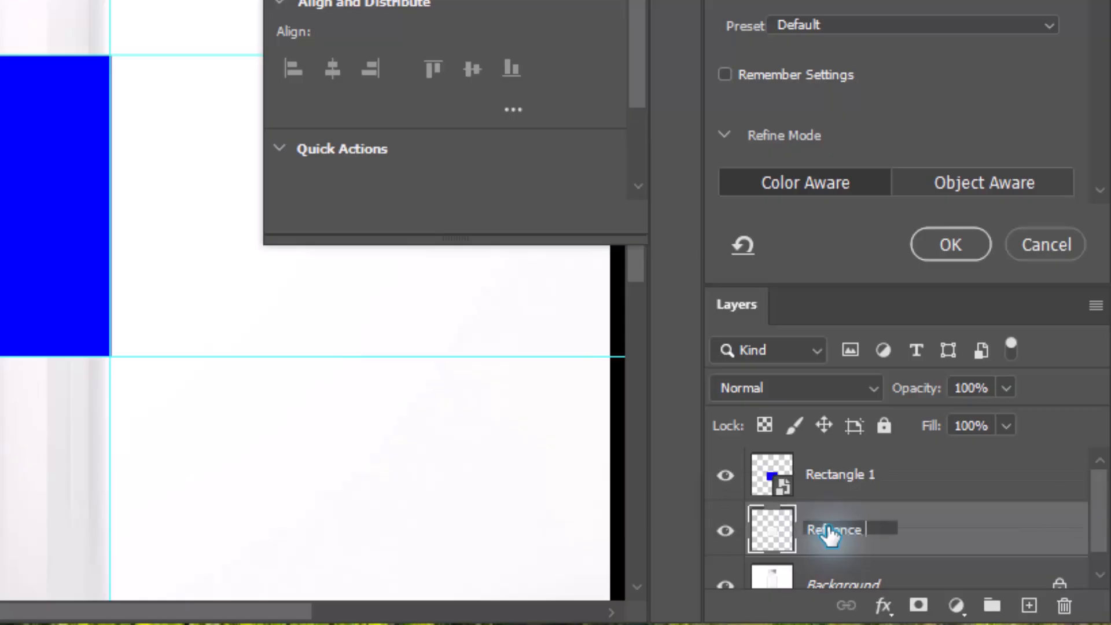
key(BackSpace)
key(BackSpace)
key(Return)
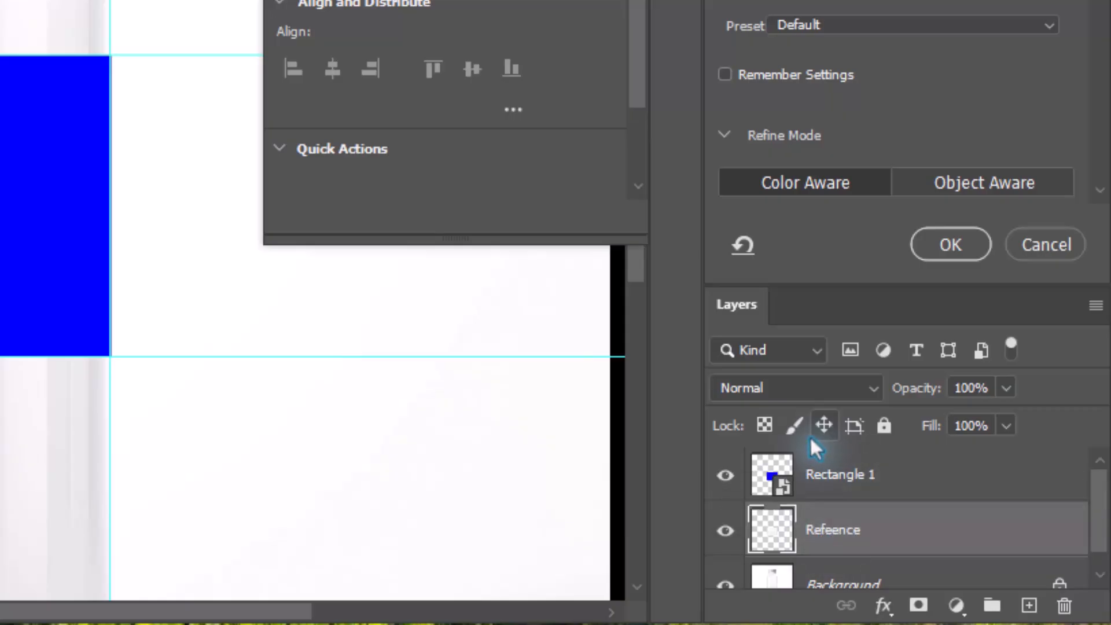
Step: Rename the Rectangle 1 smart object as "INSERT YOUR DESIGN HERE" and give it a red layer color label
click(844, 476)
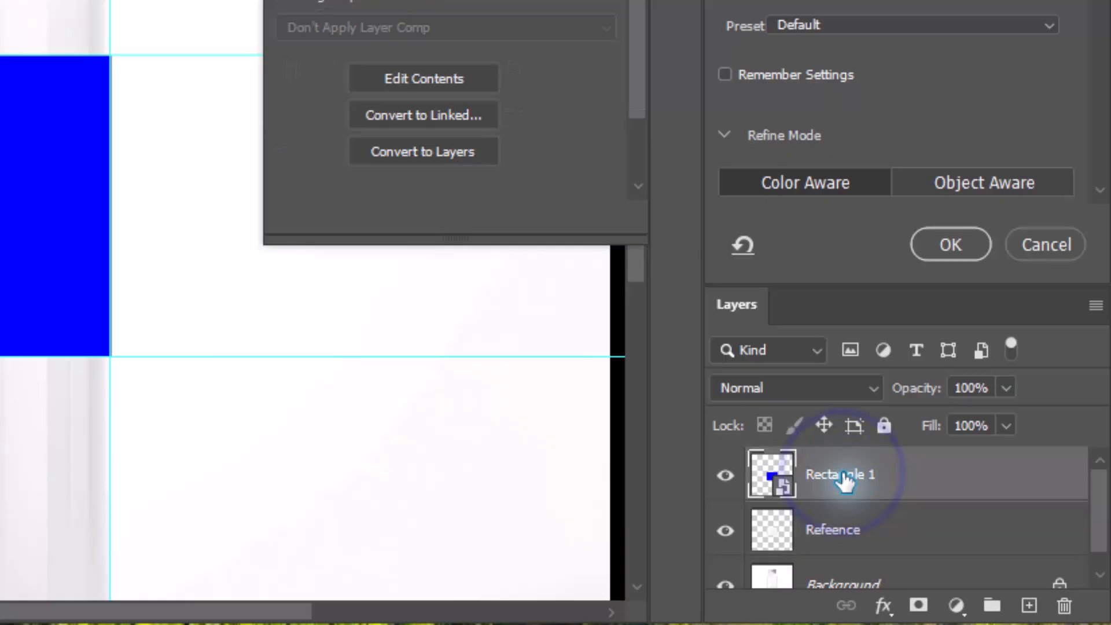
double_click(844, 476)
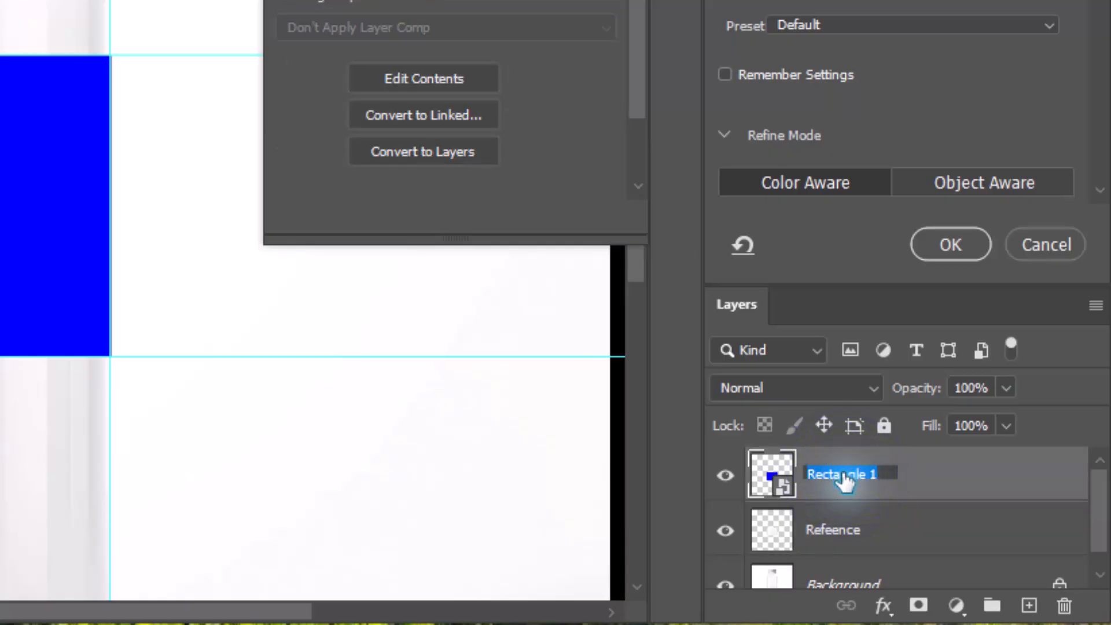
text(IN)
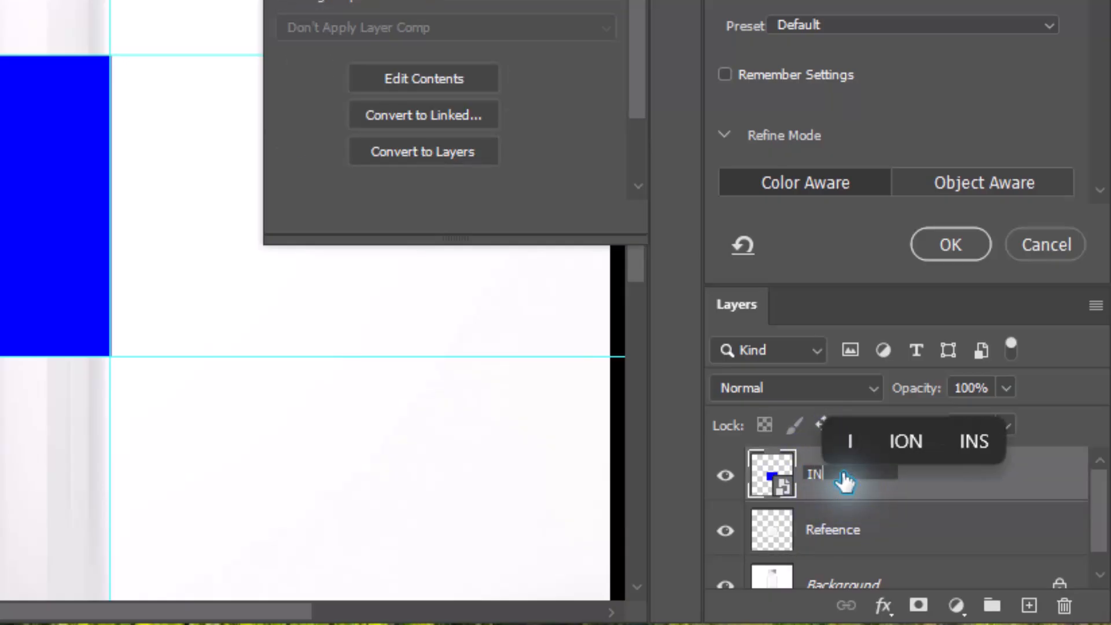
text(SE)
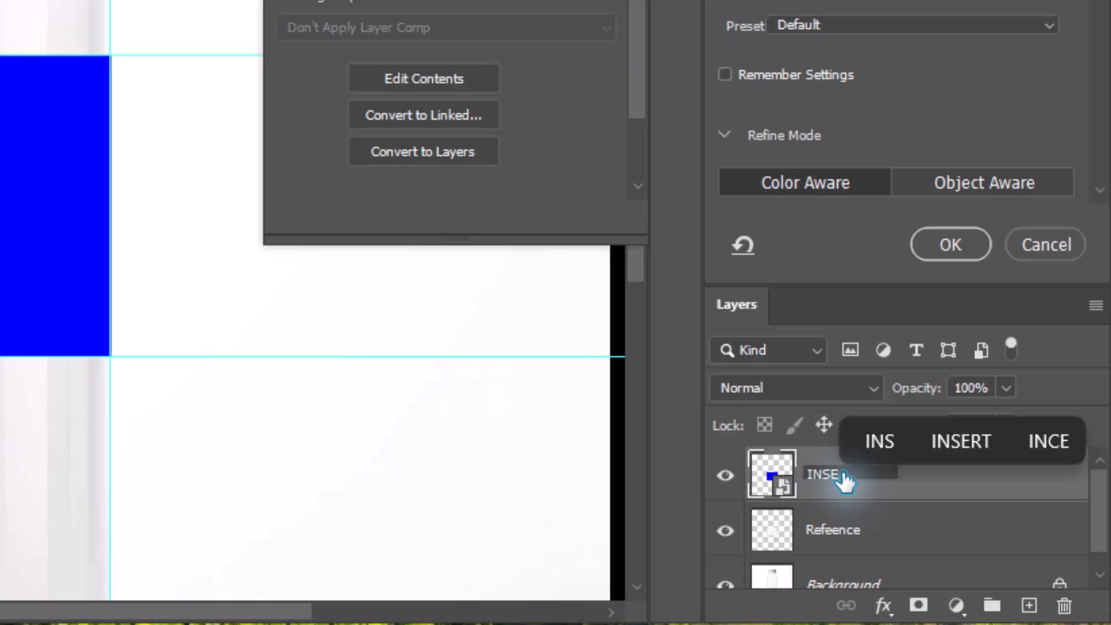
text(RT YO)
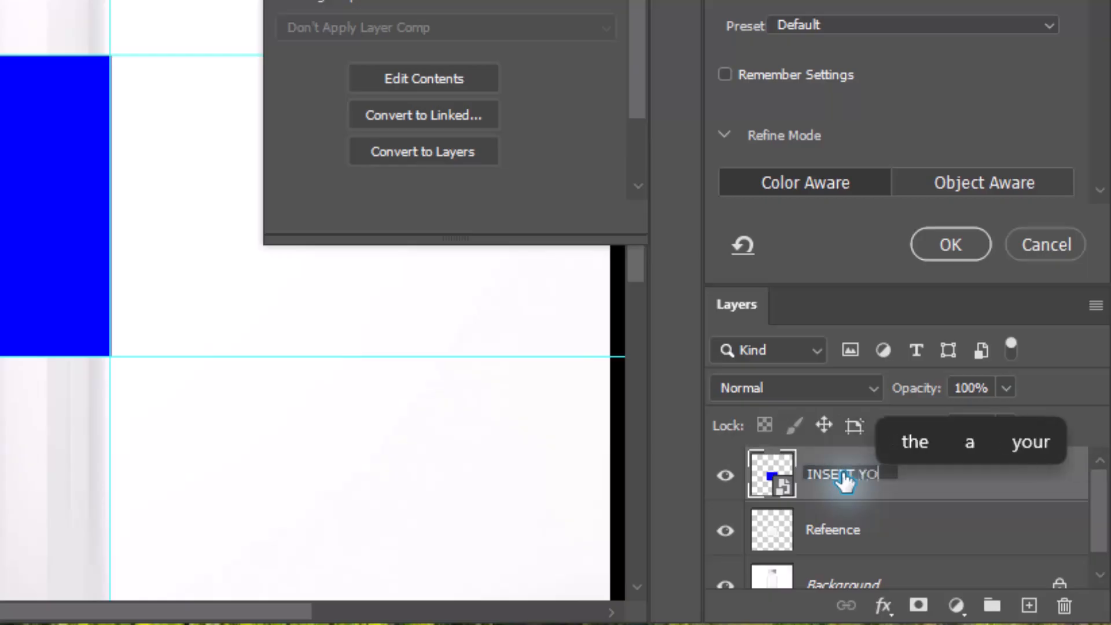
text(UR DES)
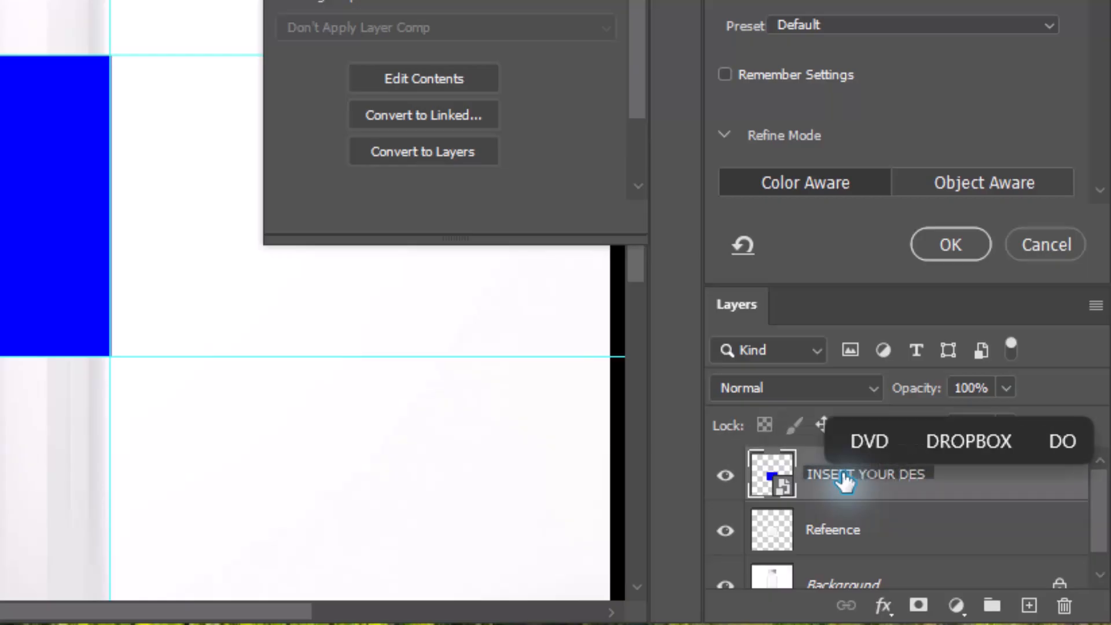
text(IGN HERE)
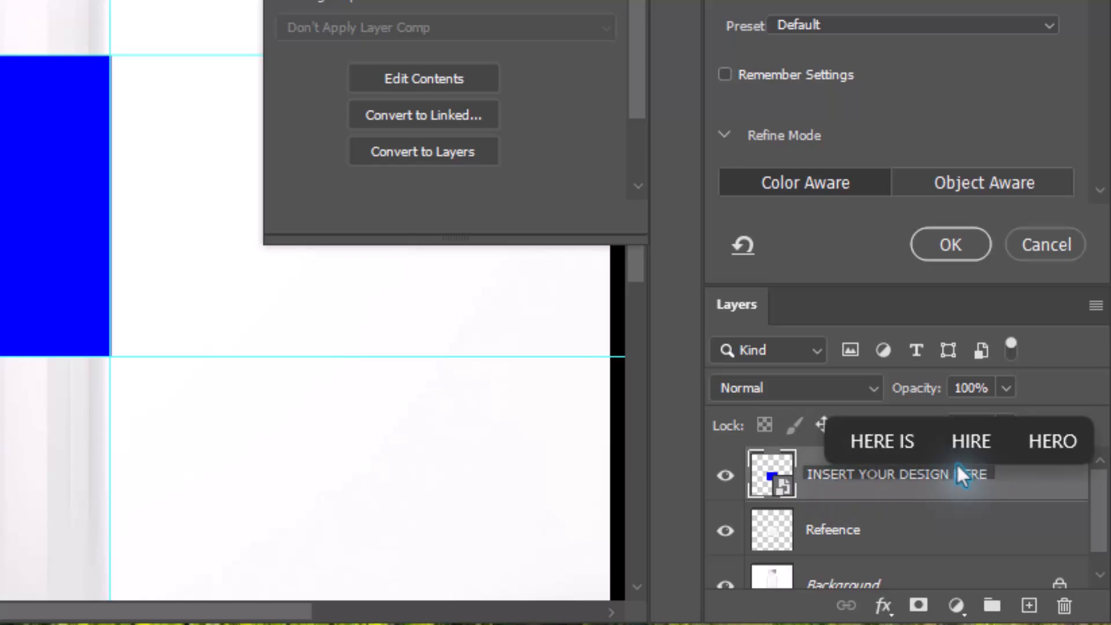
click(1019, 489)
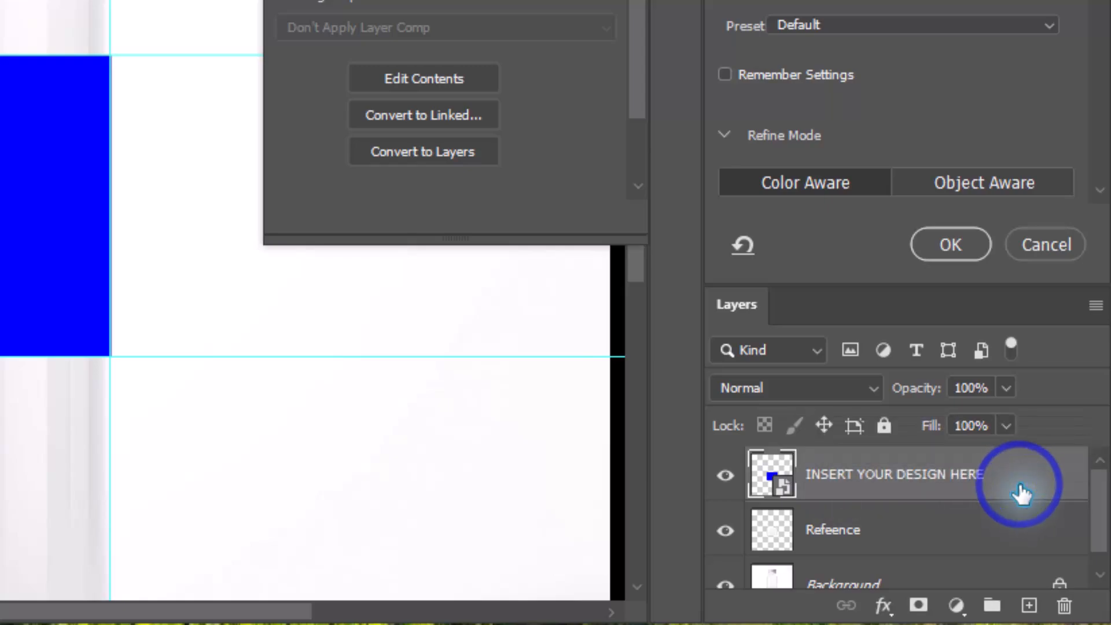
right_click(989, 484)
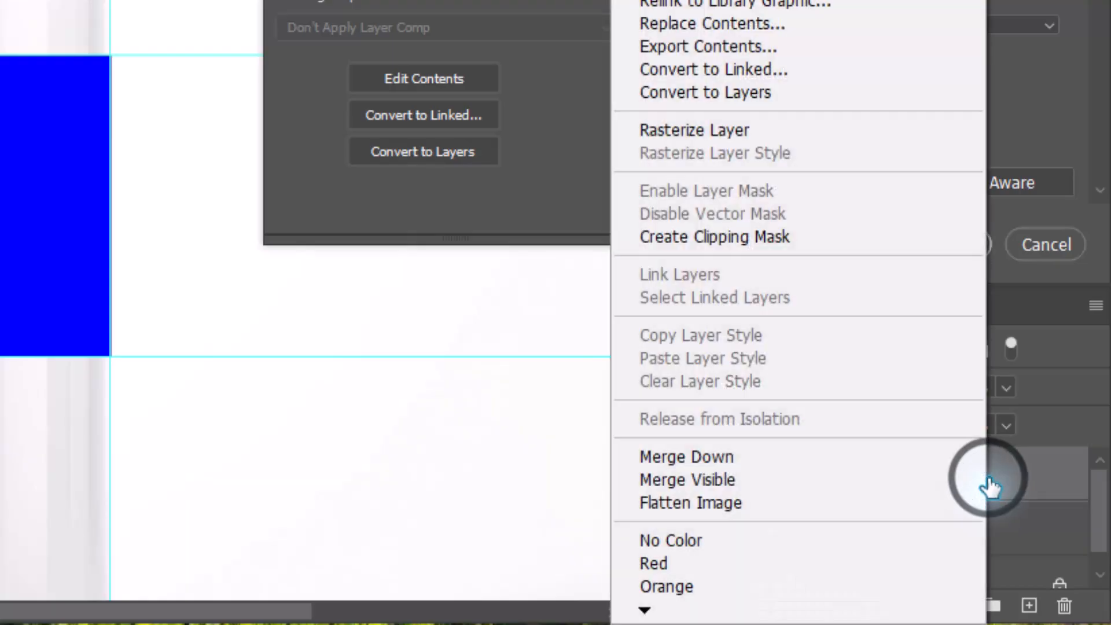
click(633, 567)
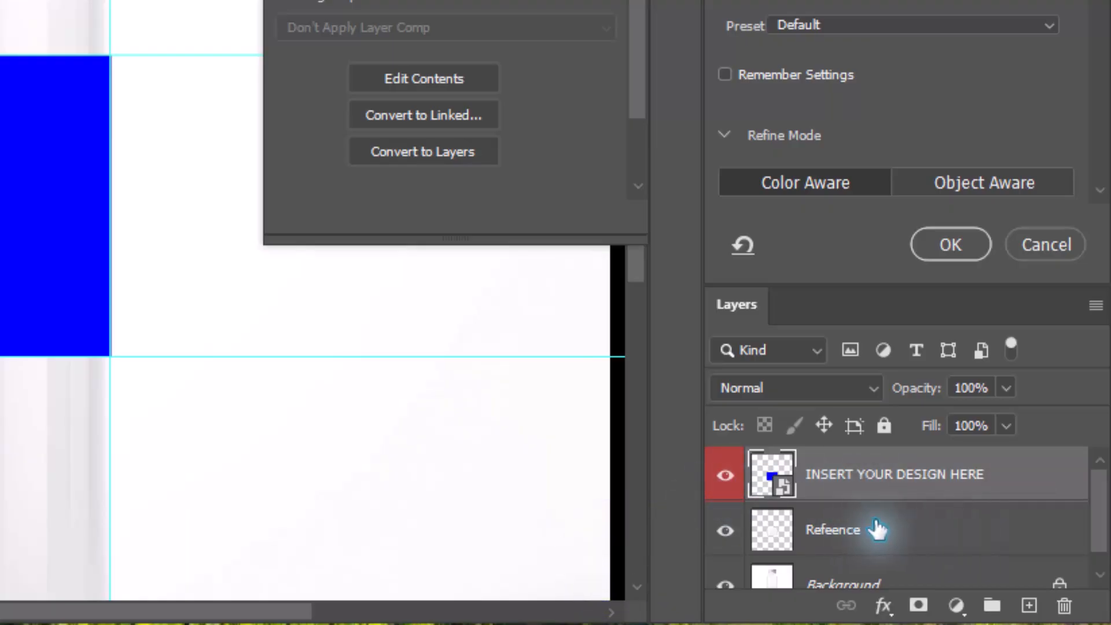
Step: Duplicate the Refeence layer within the same document, keeping the suggested name
right_click(918, 533)
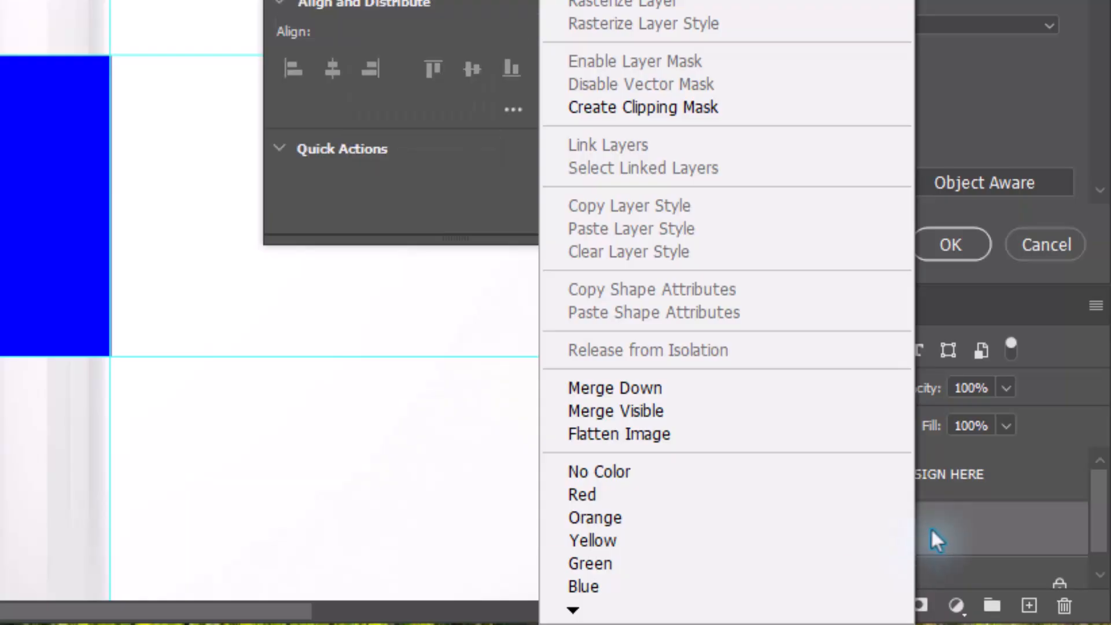
right_click(976, 524)
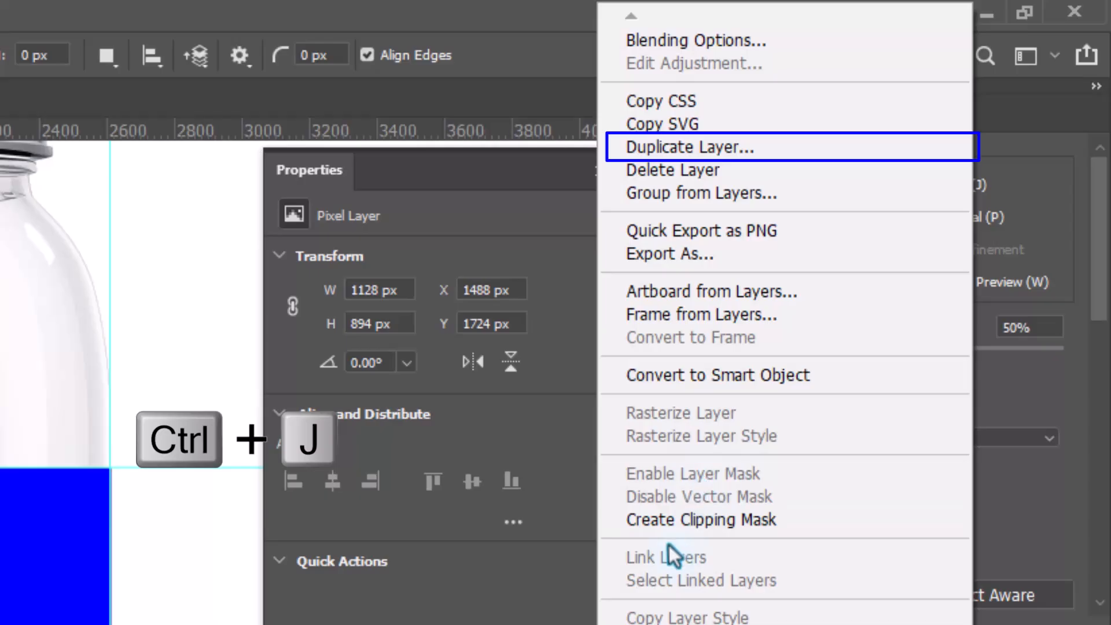
click(714, 151)
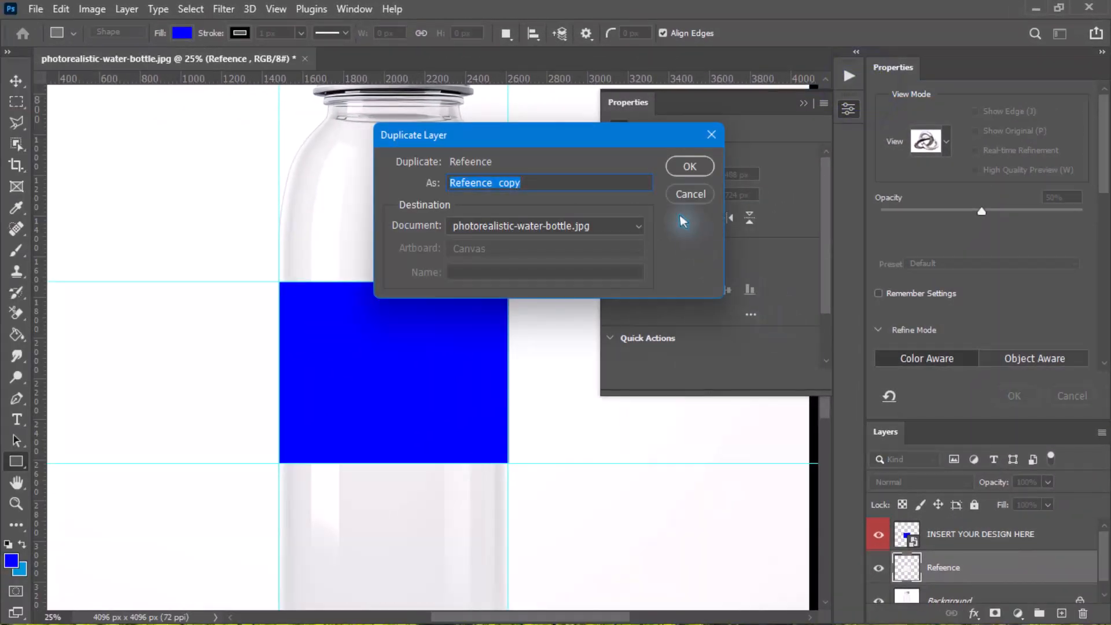
click(678, 170)
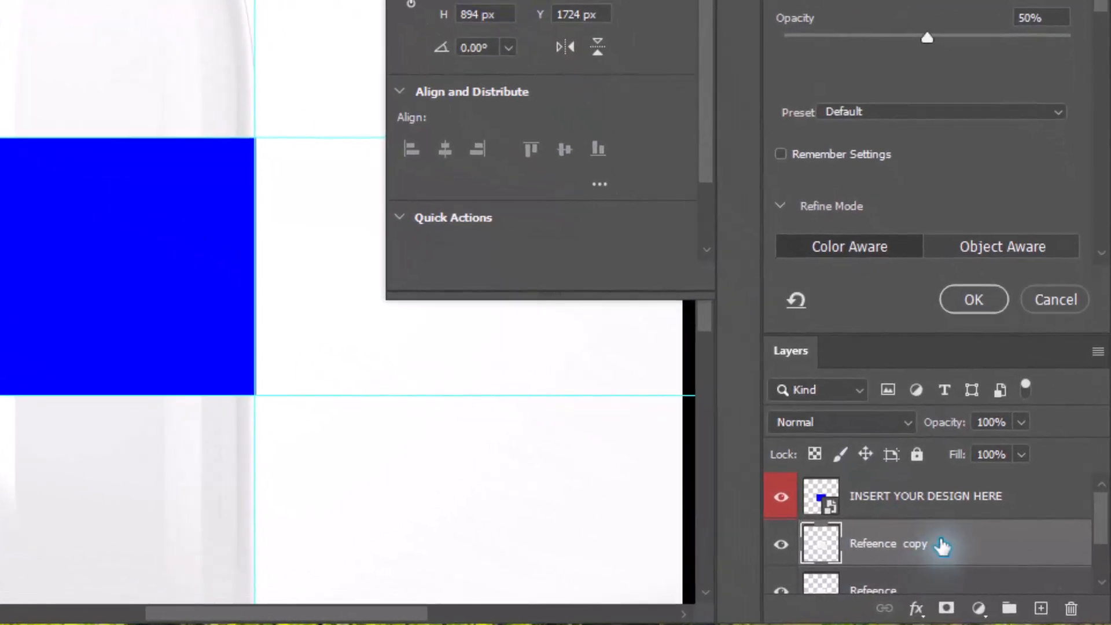
Step: Move the Refeence copy layer above the INSERT YOUR DESIGN HERE layer in the layer stack
mouse_move(938, 545)
mouse_down()
mouse_move(933, 496)
mouse_move(924, 538)
mouse_up()
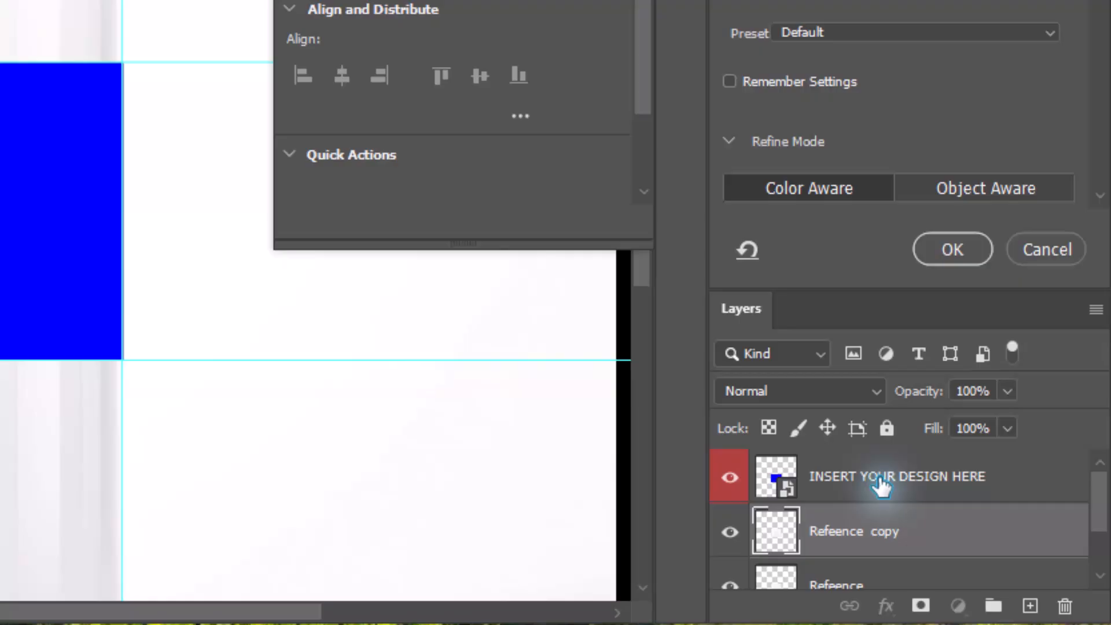
click(879, 480)
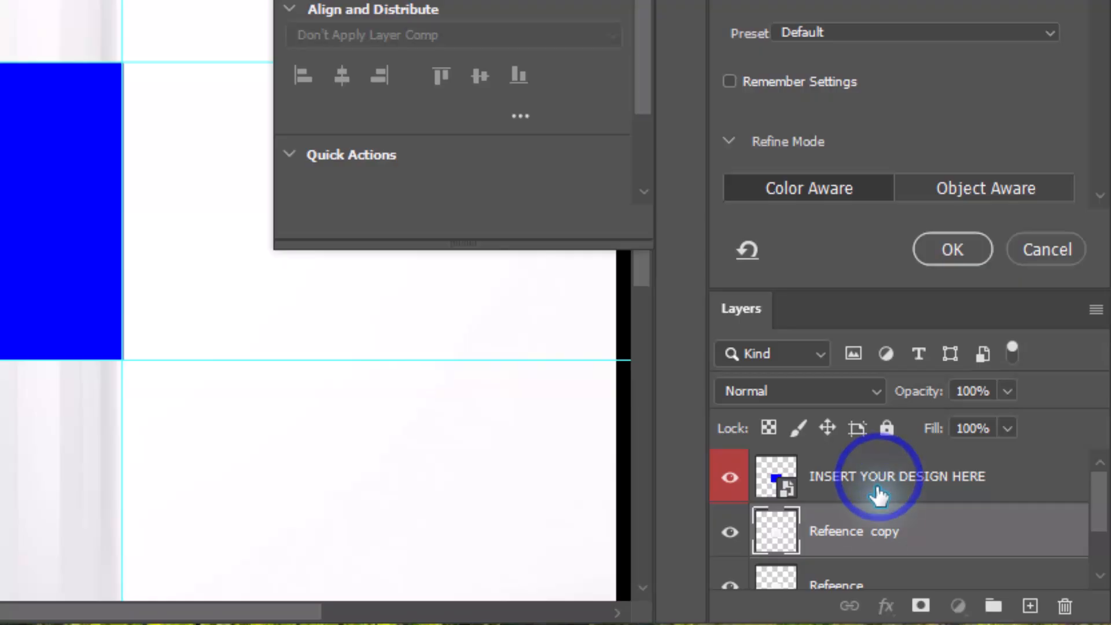
click(887, 533)
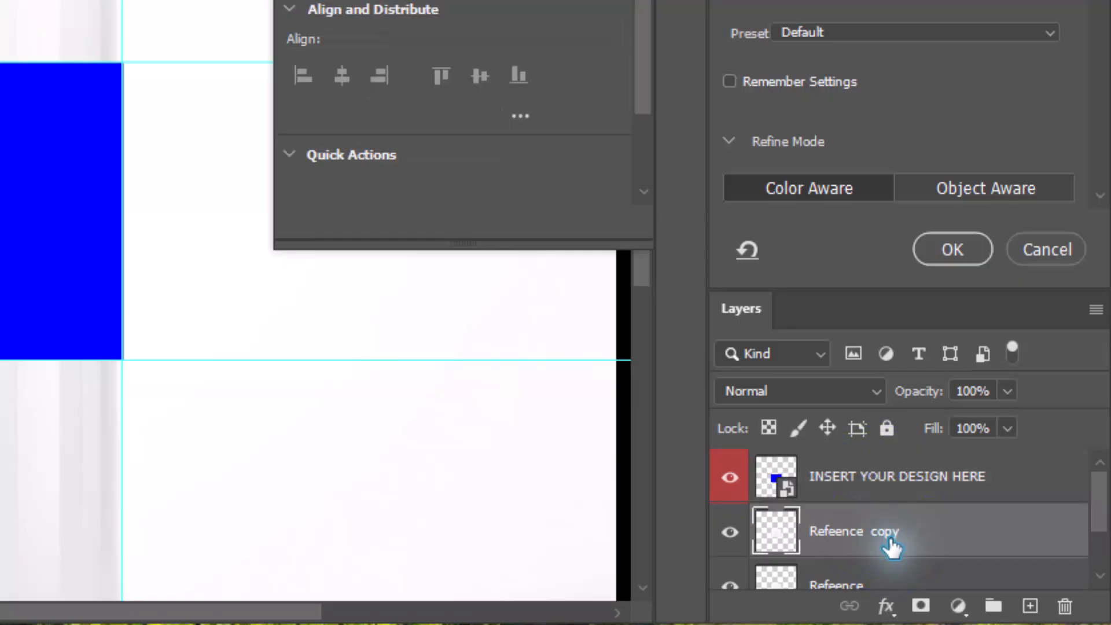
drag(892, 539, 888, 462)
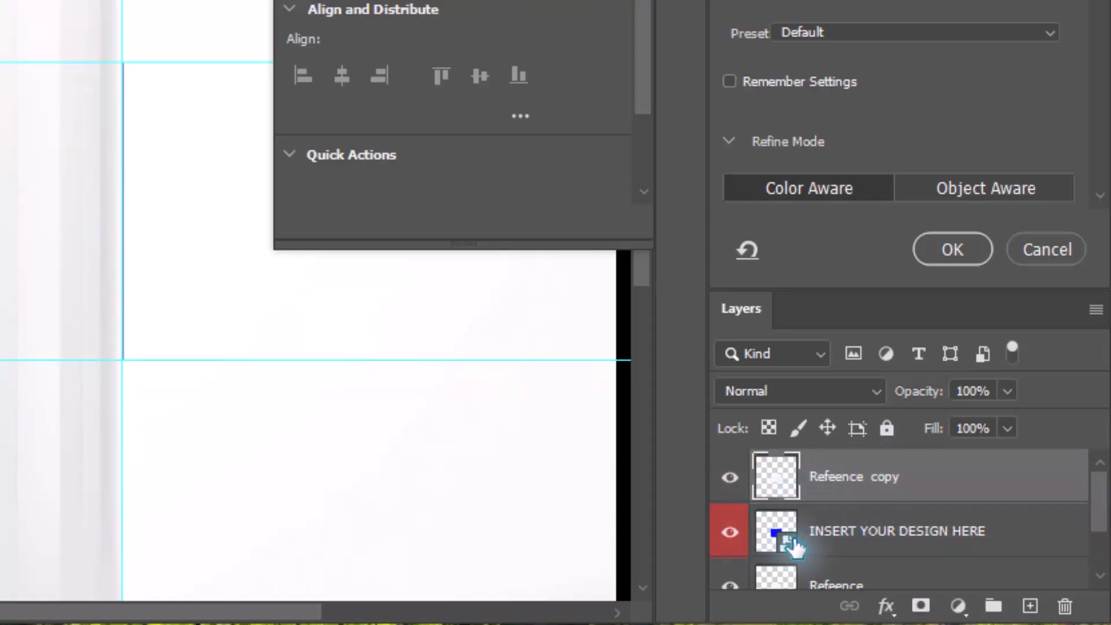
Step: Clip the INSERT YOUR DESIGN HERE smart object to the Refeence layer below it with a clipping mask
mouse_move(1102, 492)
mouse_down()
mouse_move(1104, 506)
mouse_move(1104, 496)
mouse_up()
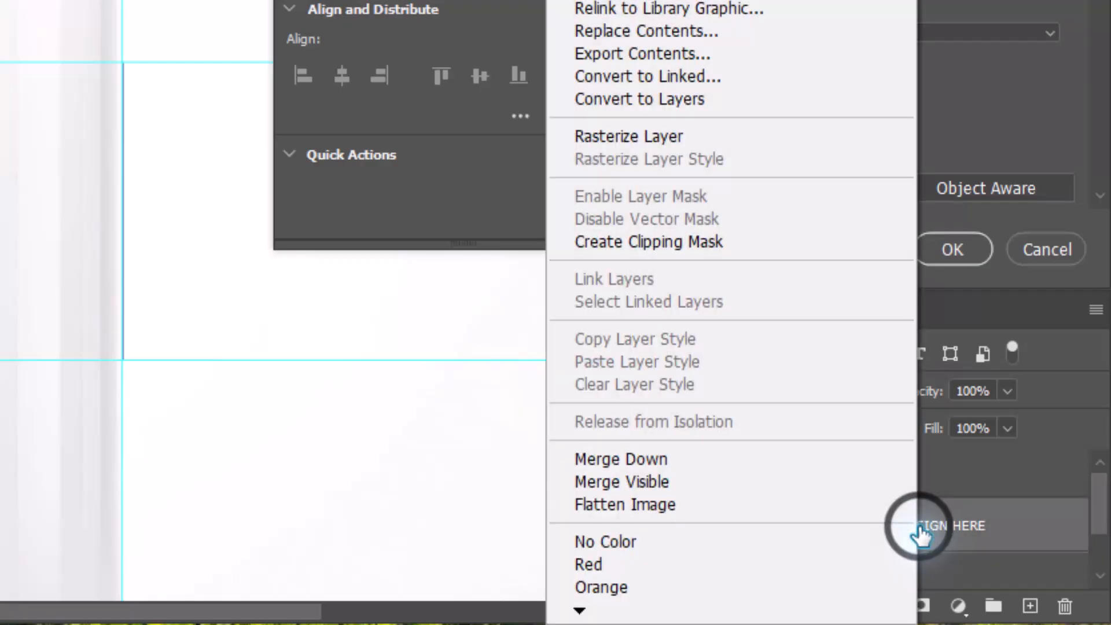
right_click(921, 530)
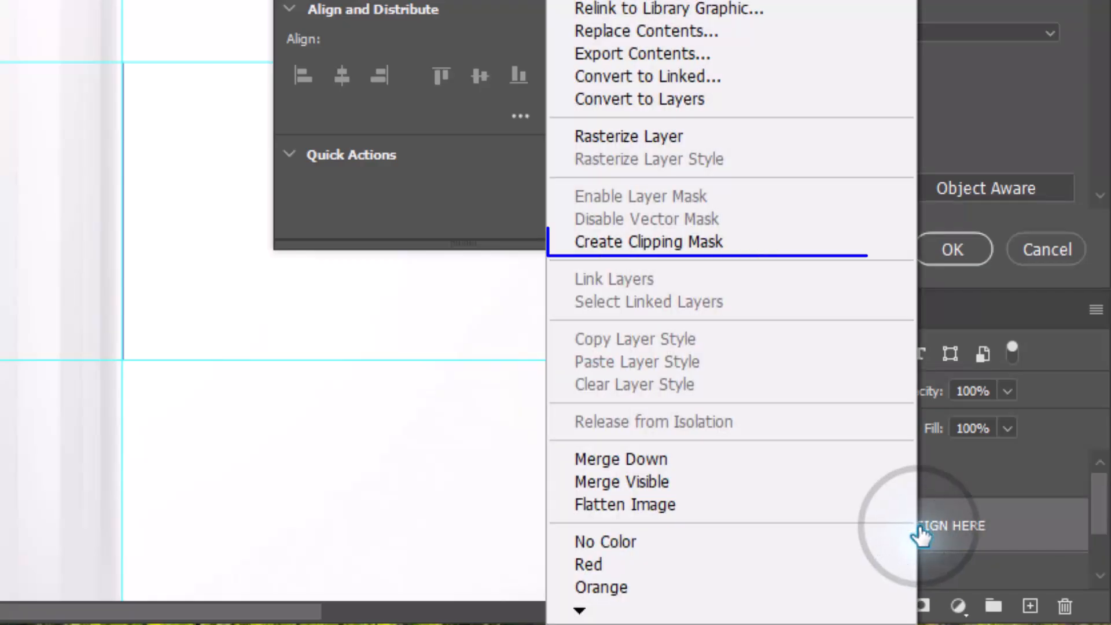
click(660, 242)
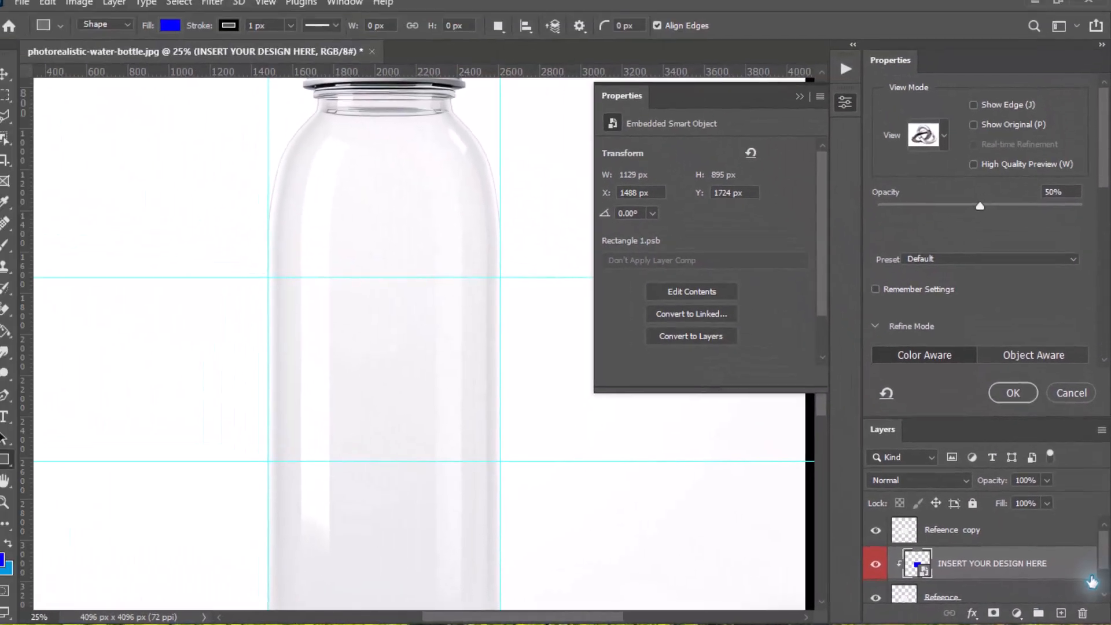
drag(1102, 562, 1100, 571)
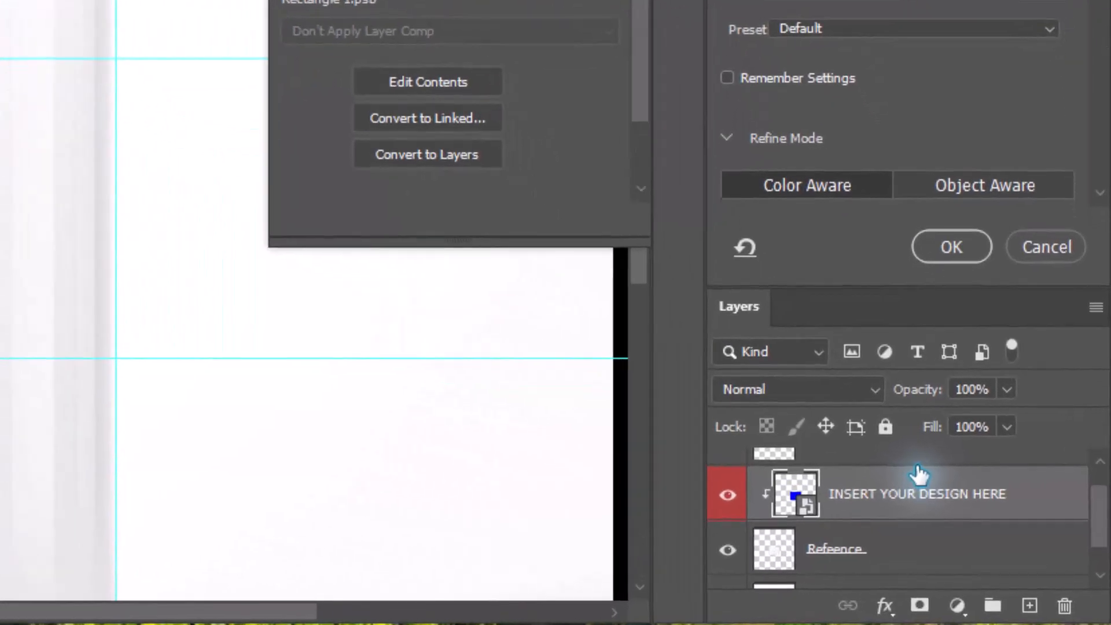
drag(1108, 527, 1107, 452)
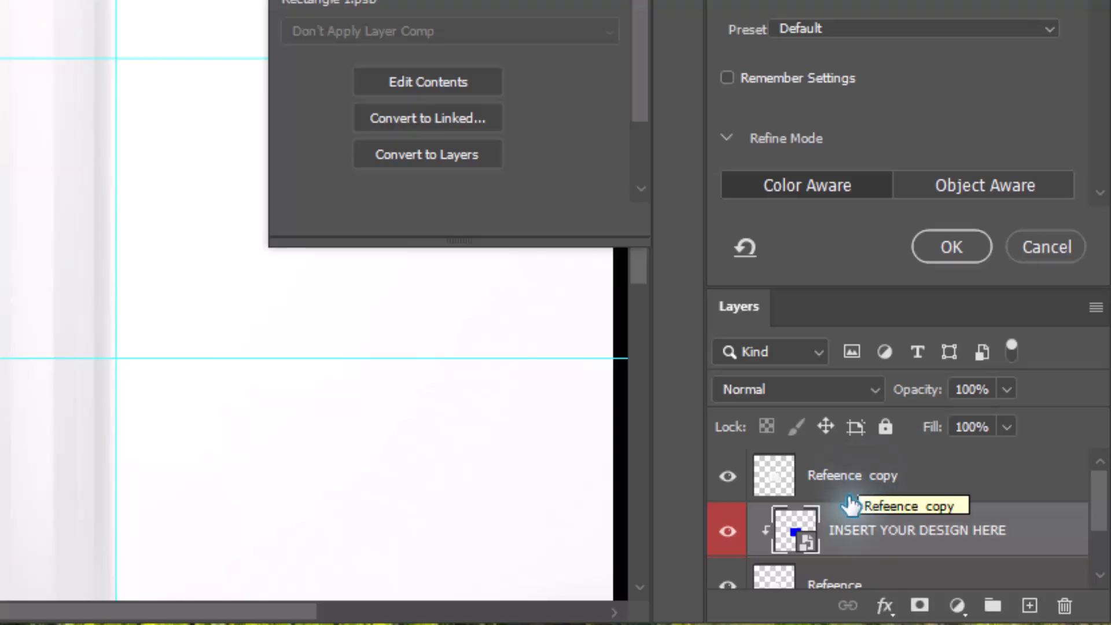
Step: Set the INSERT YOUR DESIGN HERE layer's blend mode to Linear Burn and hide the Refeence copy layer
right_click(848, 534)
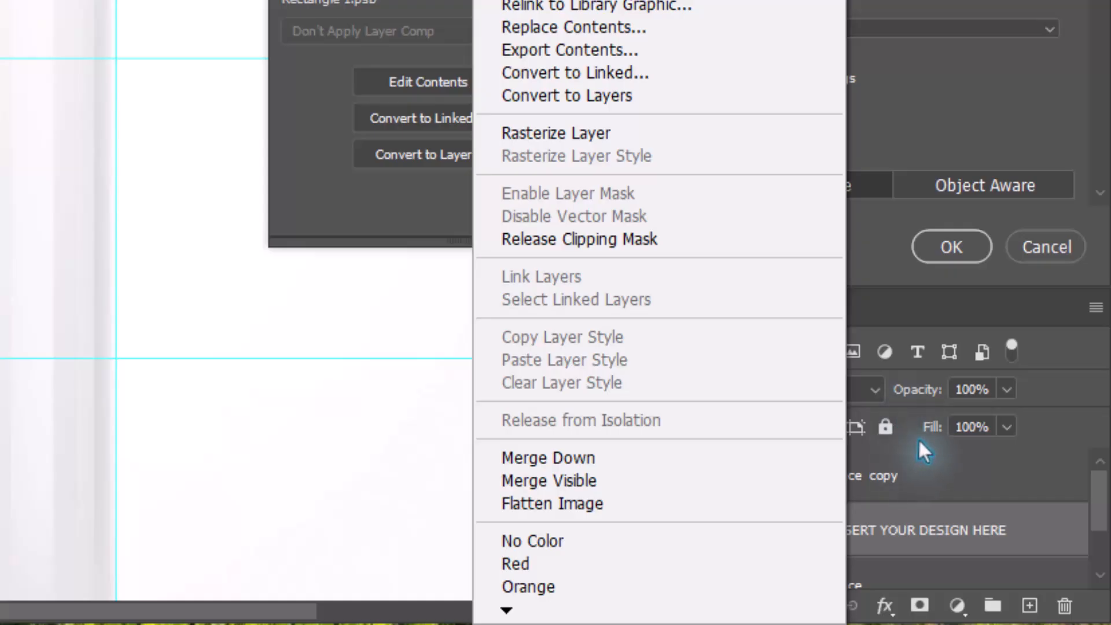
click(979, 530)
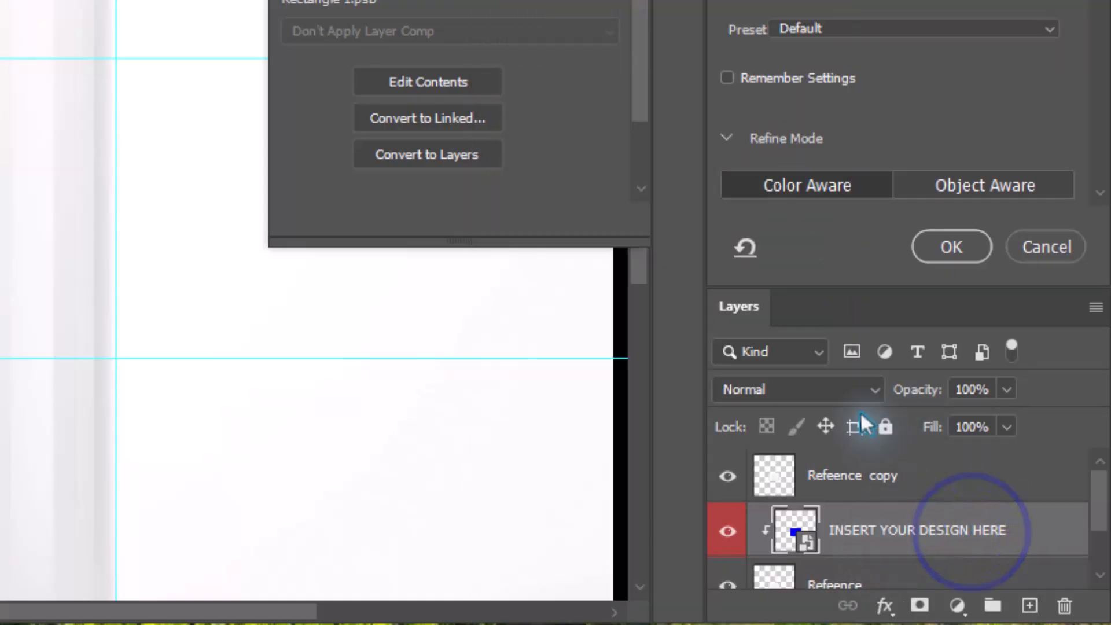
click(861, 388)
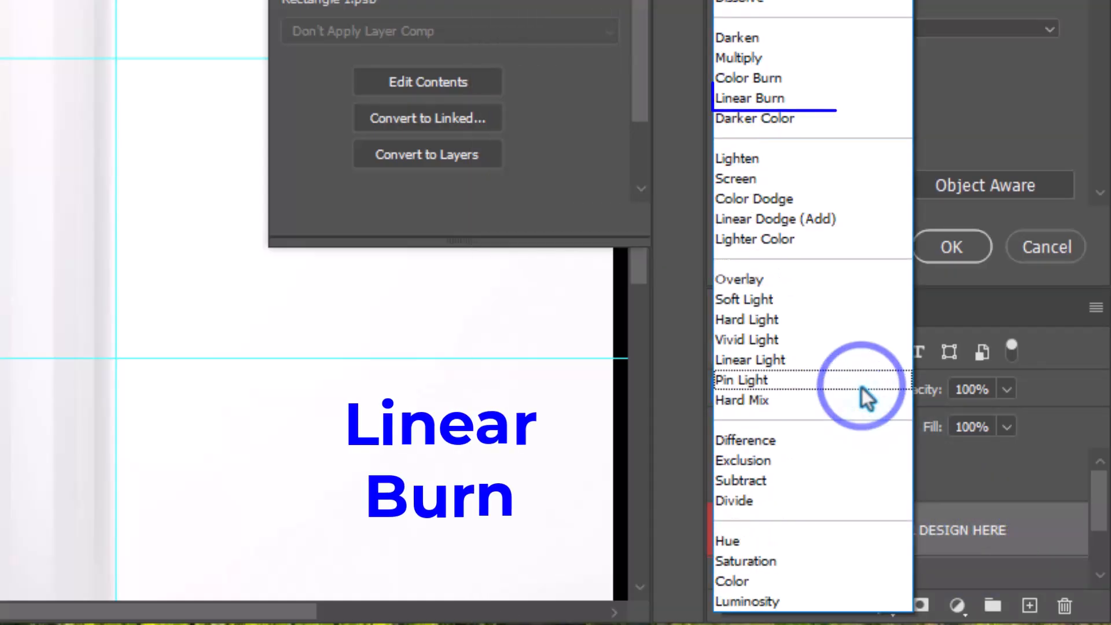
click(777, 98)
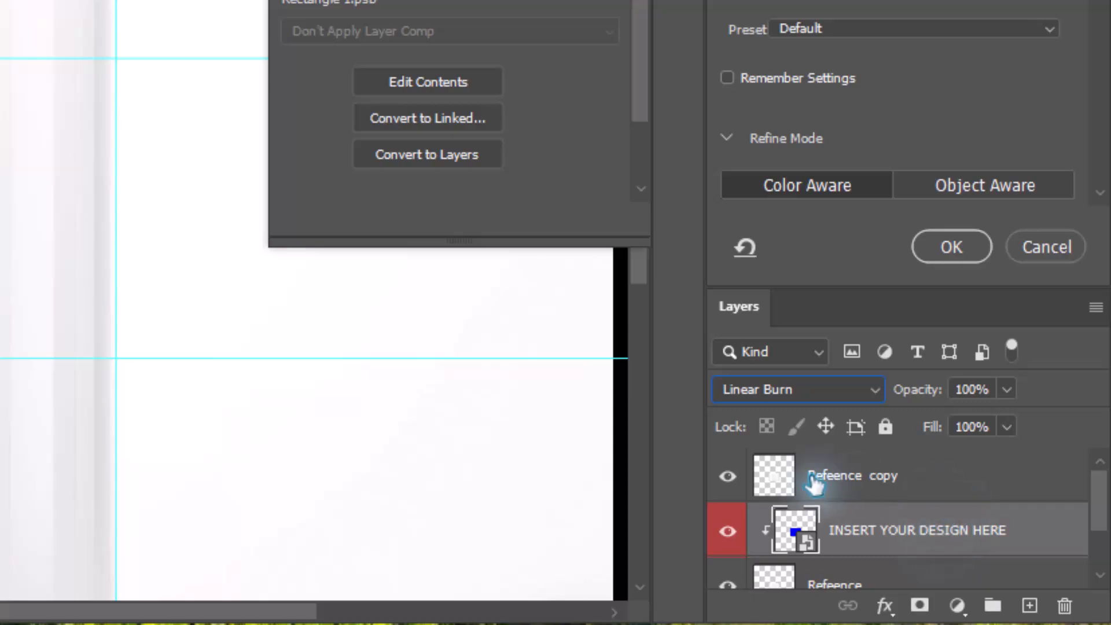
click(727, 475)
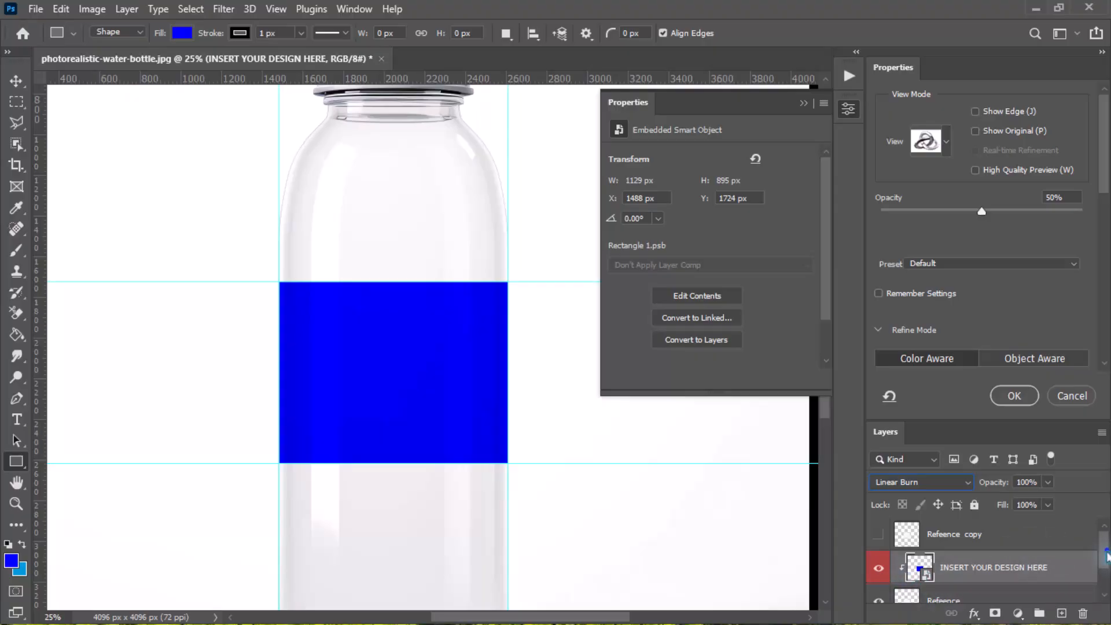
scroll(1106, 555, down, 1)
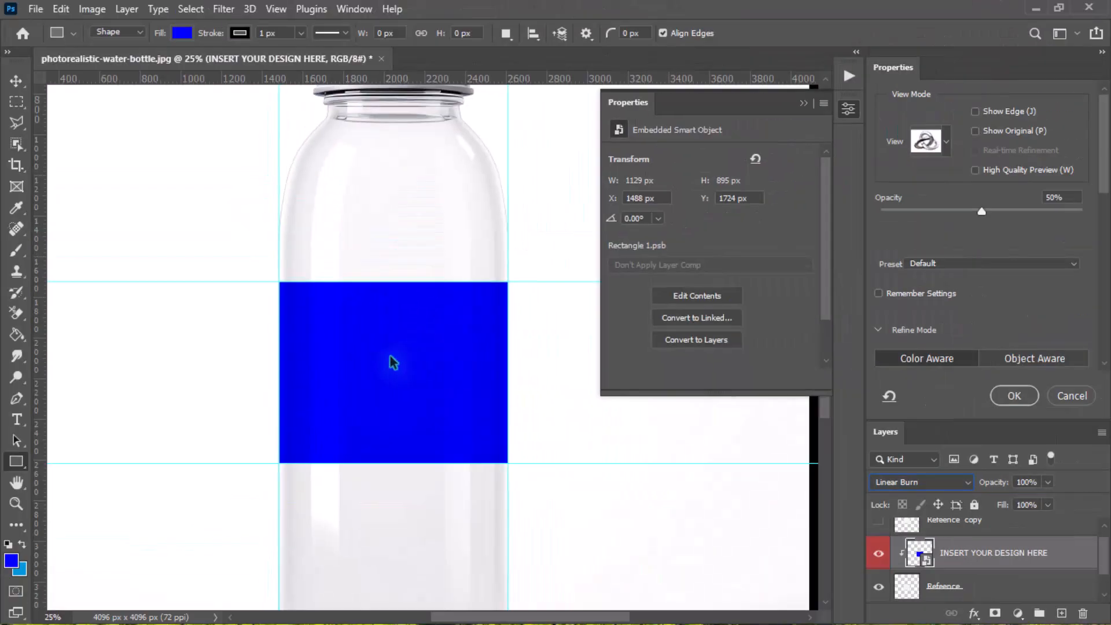
Step: Make the Refeence copy layer visible and rename it OVERLAY
key(ctrl+plus)
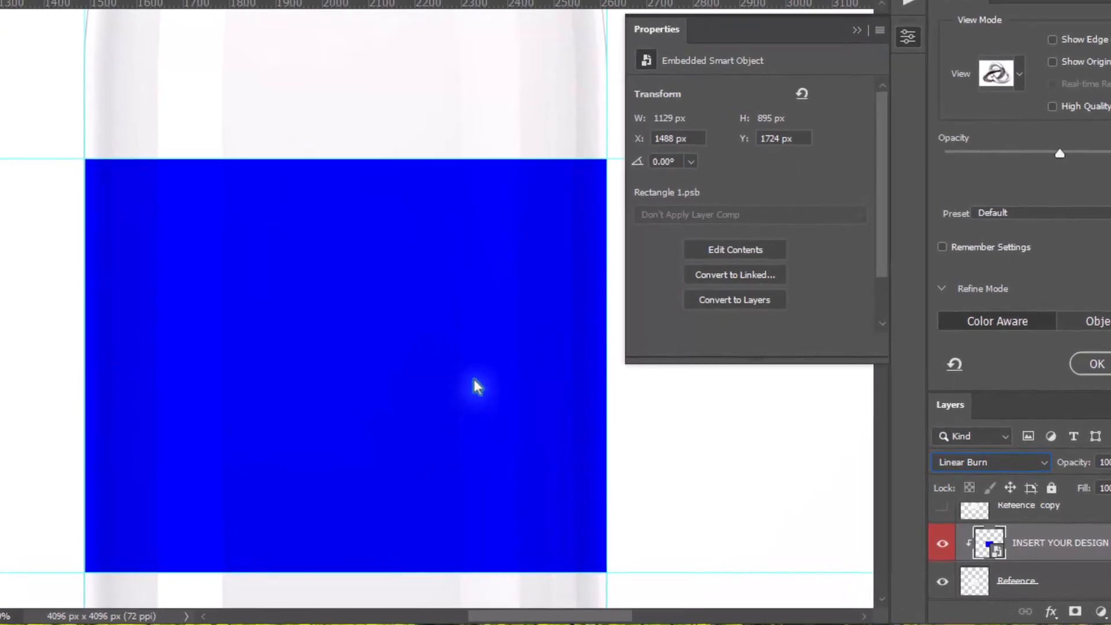
key(ctrl+minus)
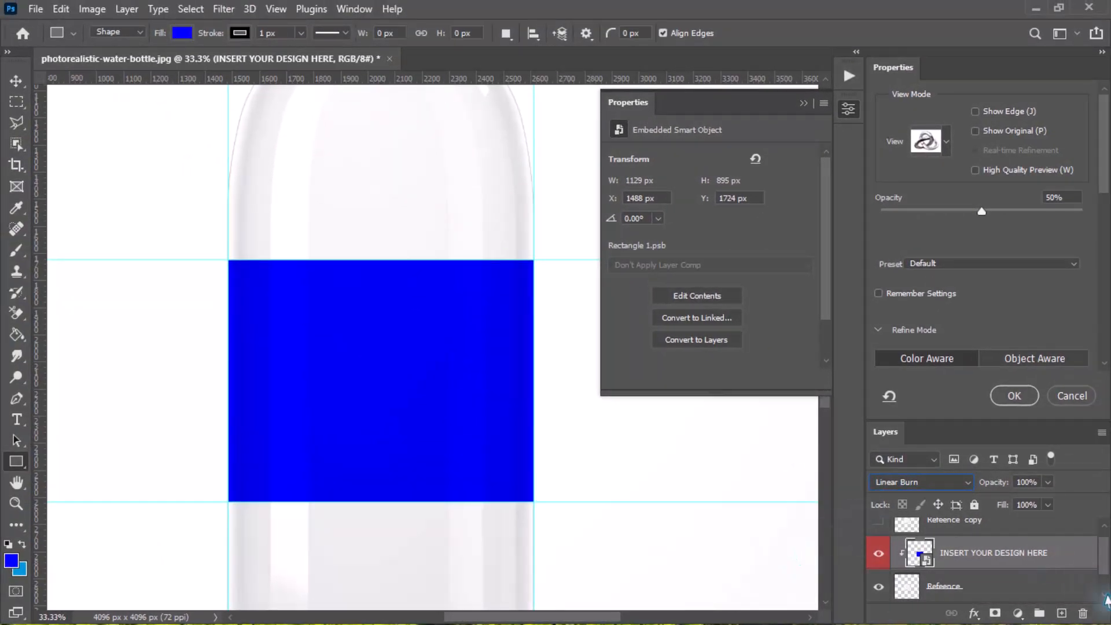
drag(1107, 571, 1106, 562)
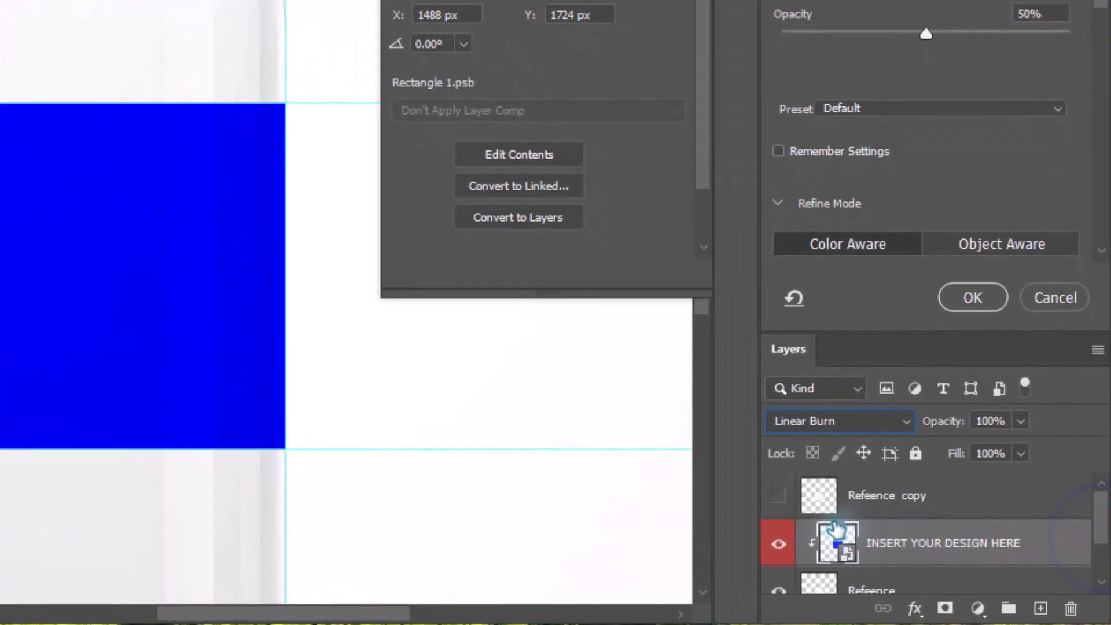
click(875, 534)
click(765, 495)
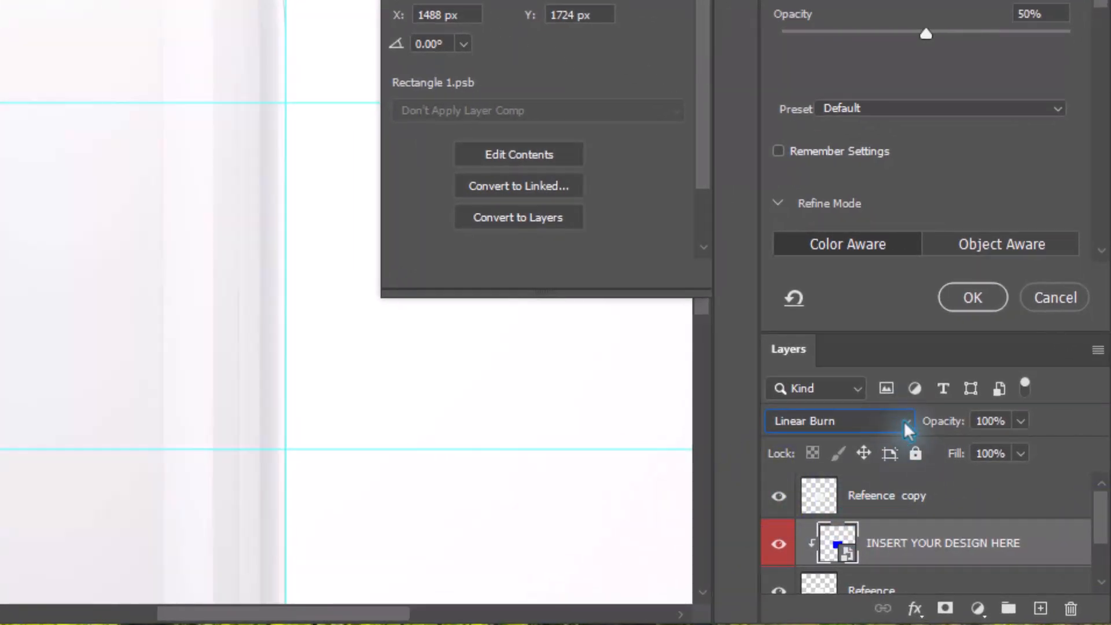
click(869, 490)
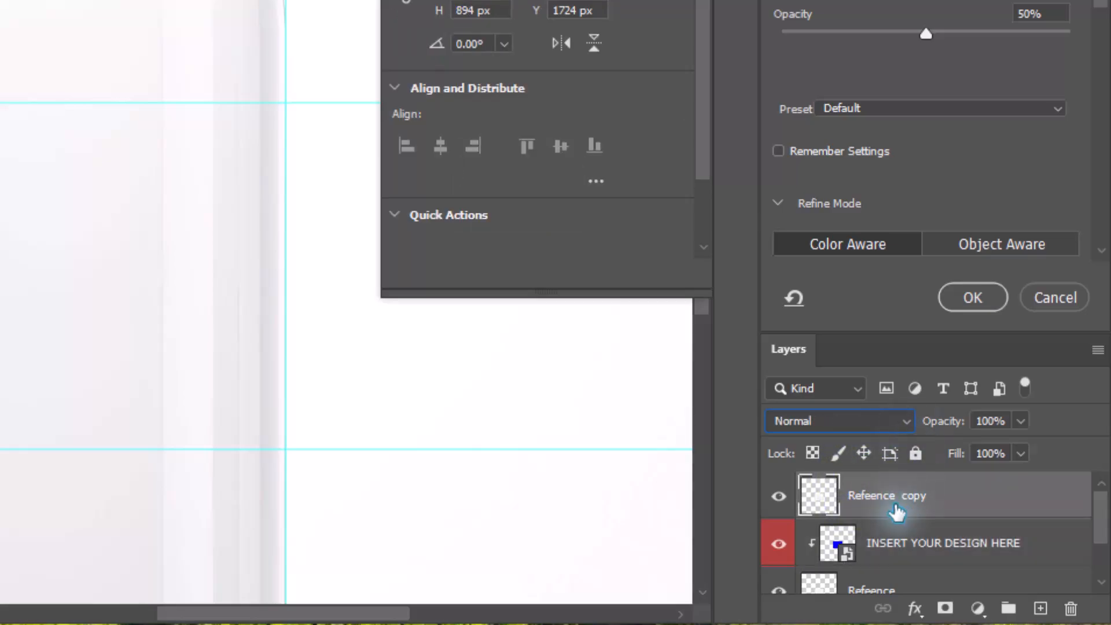
double_click(901, 496)
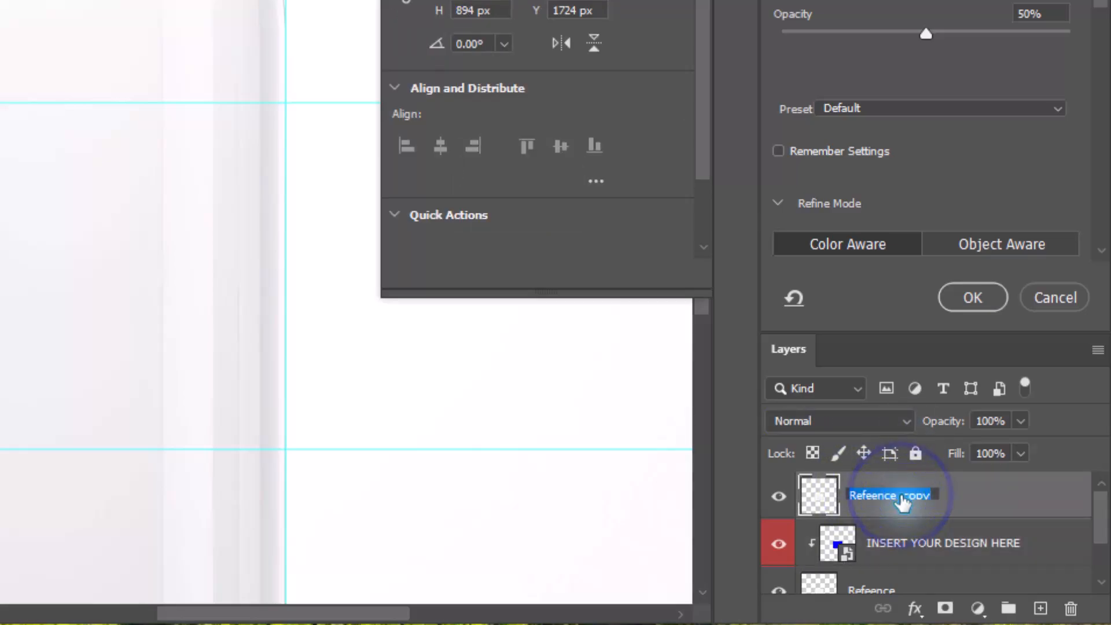
text(OVE)
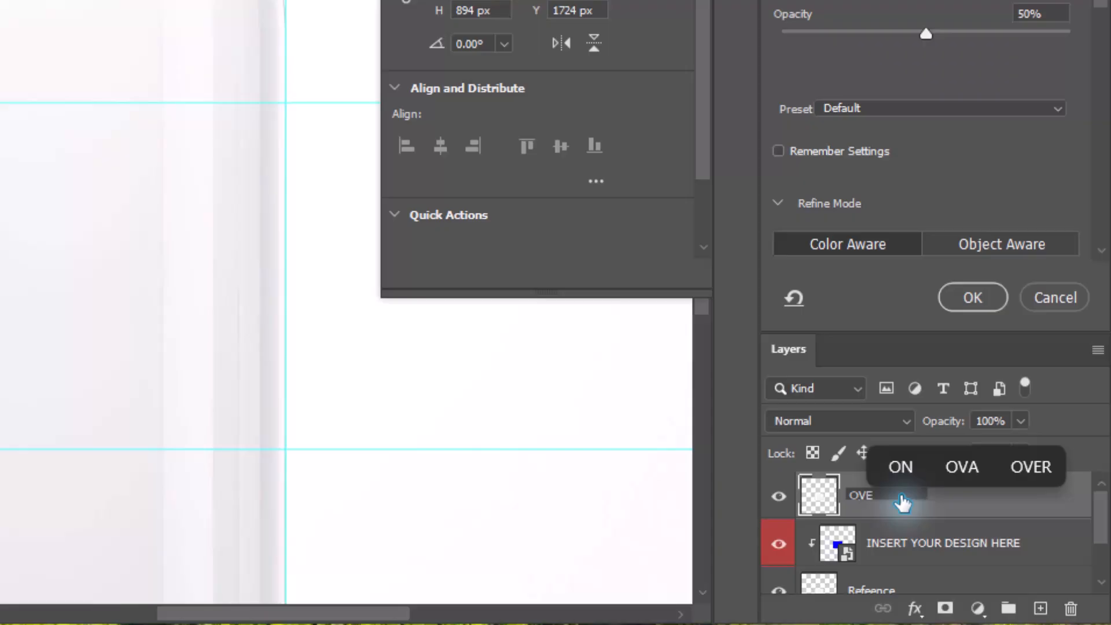
text(RLAY)
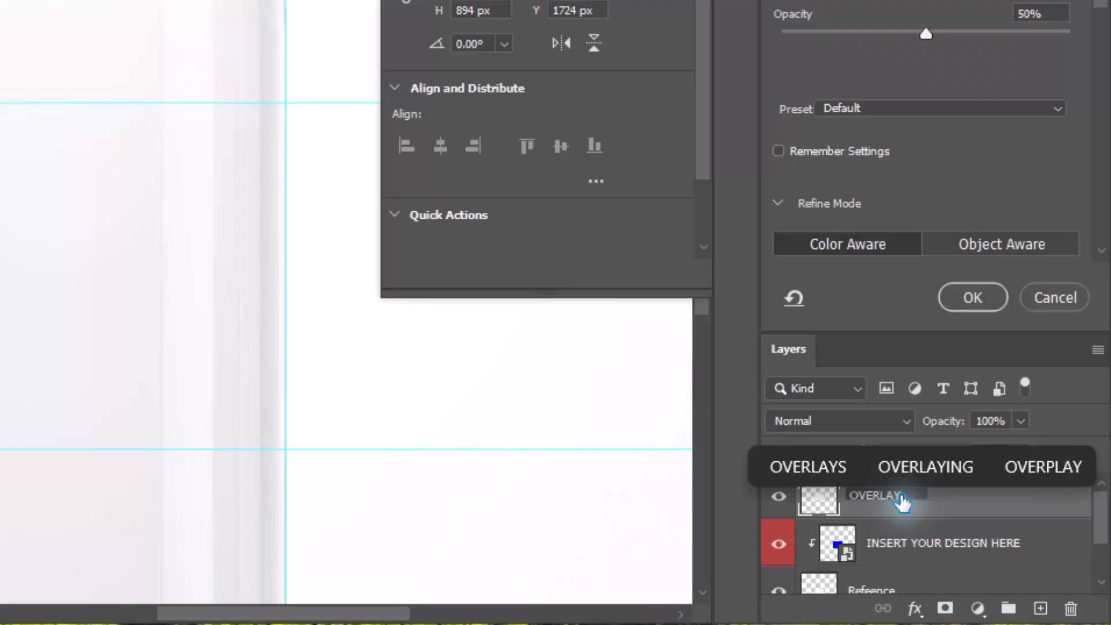
Step: Set the OVERLAY layer's blend mode to Overlay and its opacity to 30%
click(905, 422)
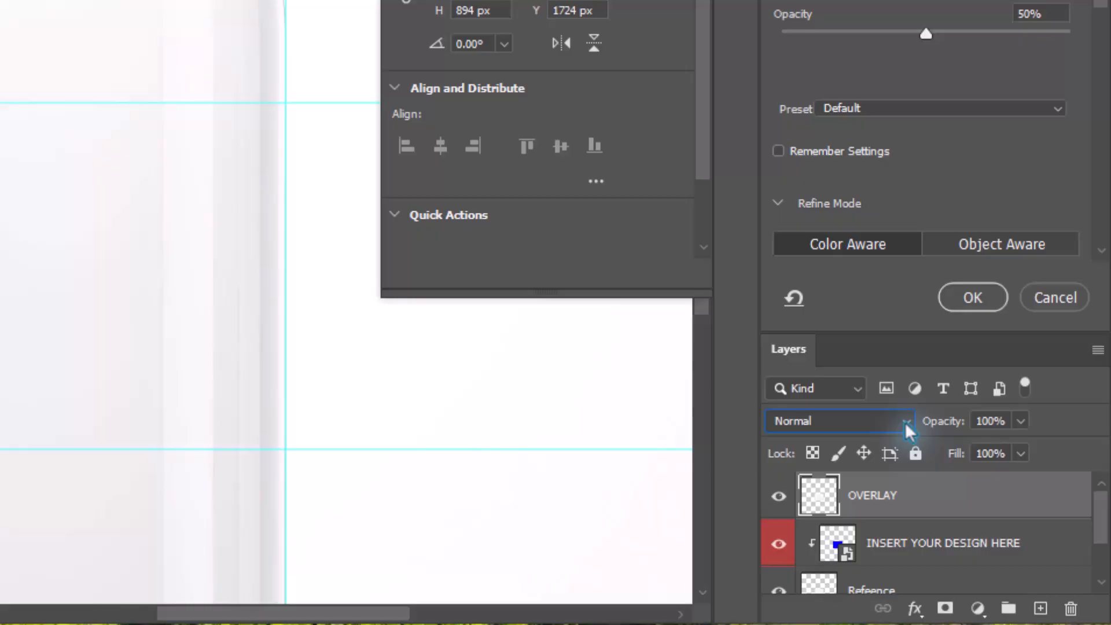
click(905, 422)
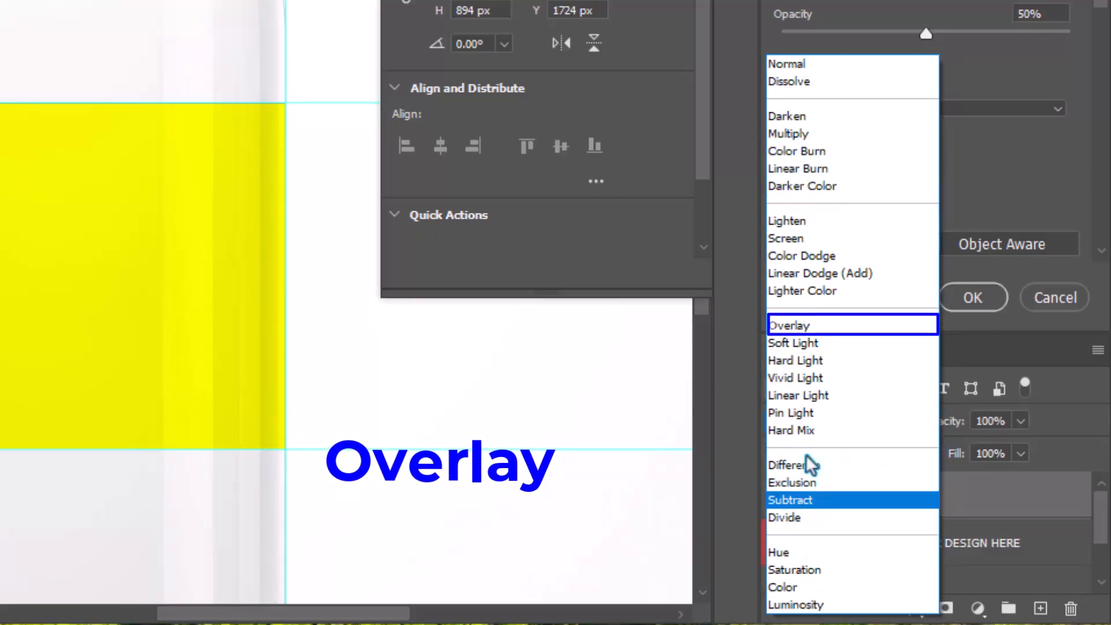
click(798, 324)
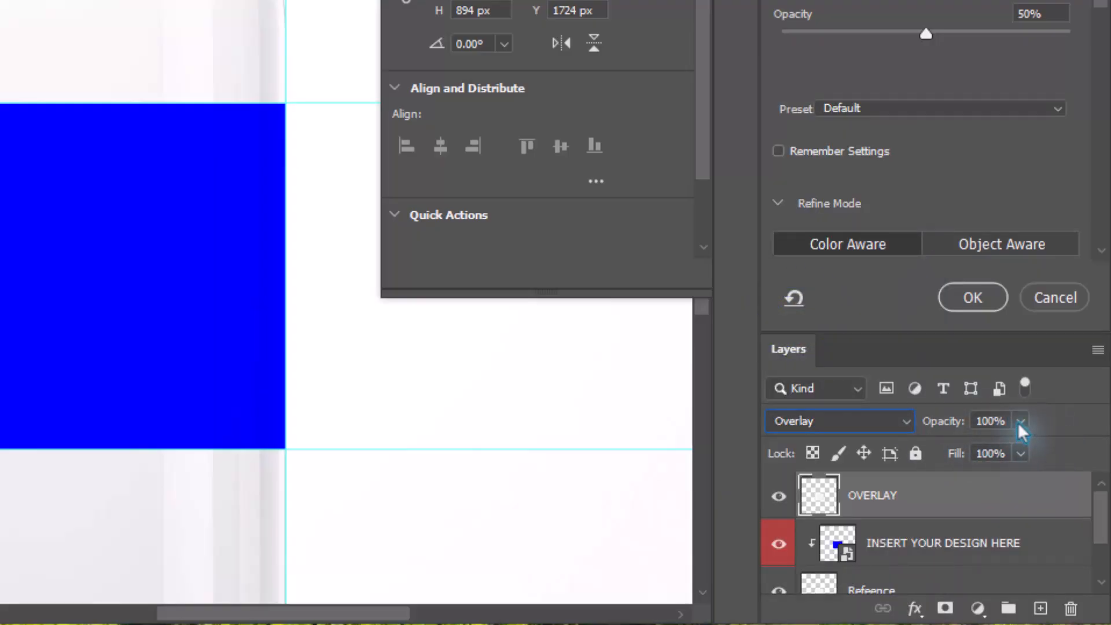
click(978, 422)
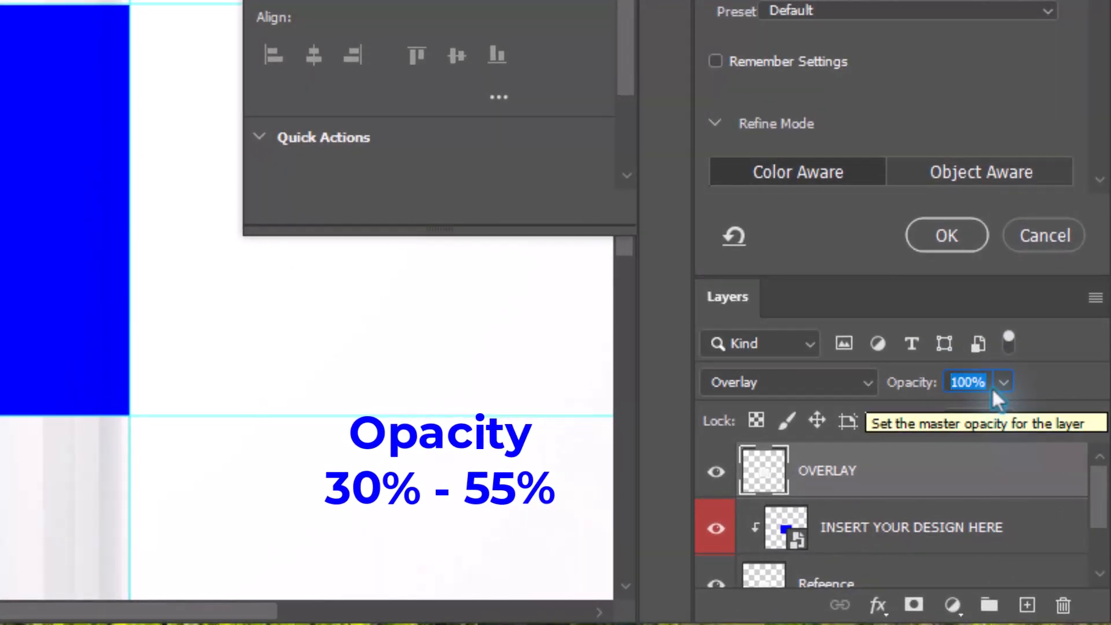
text(30)
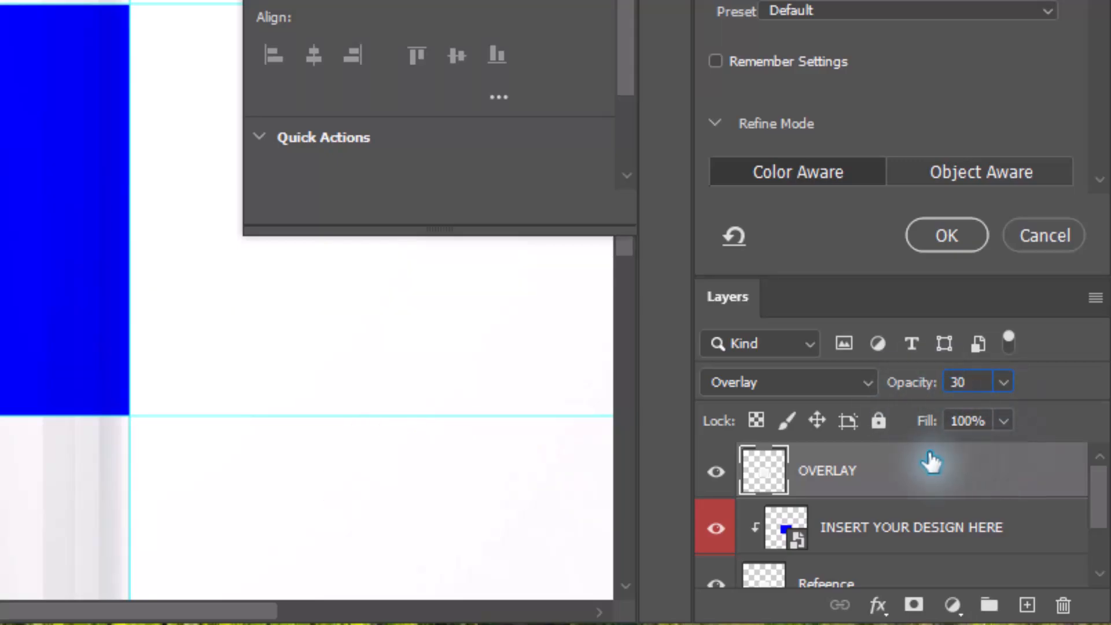
mouse_move(1102, 488)
mouse_down()
mouse_move(1101, 509)
mouse_move(1105, 499)
mouse_up()
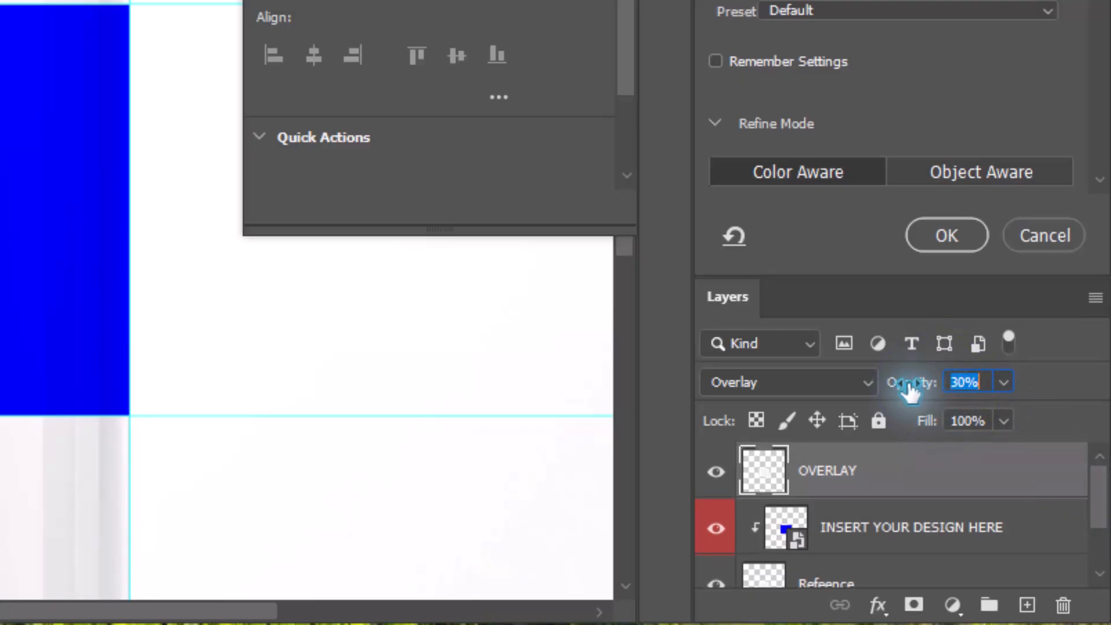
mouse_move(907, 392)
mouse_down()
mouse_move(931, 391)
mouse_move(910, 396)
mouse_up()
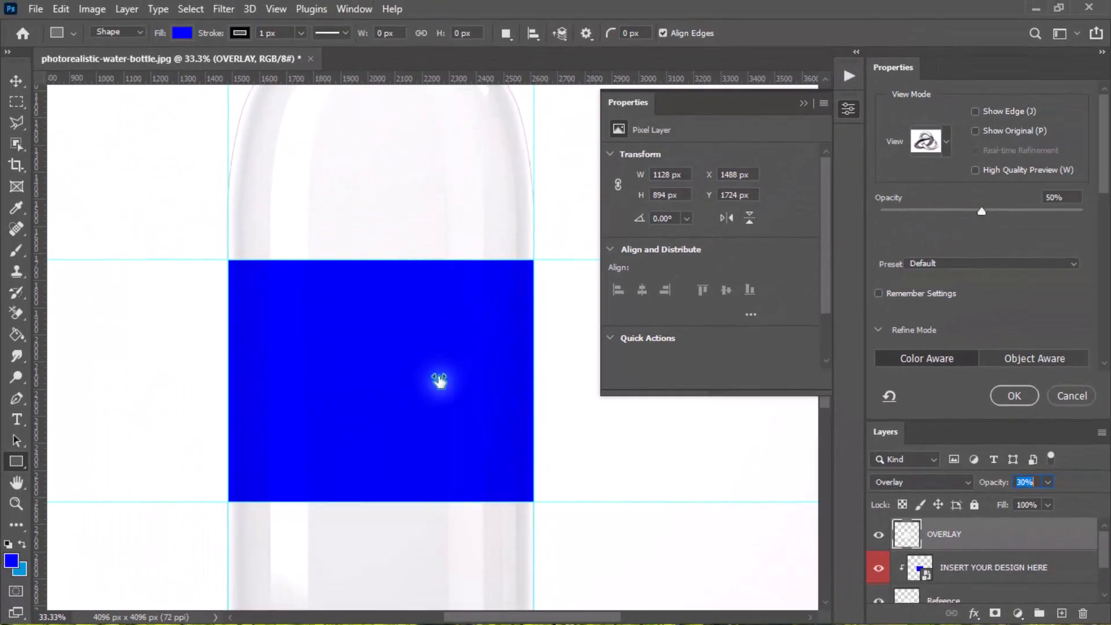
scroll(408, 293, up, 3)
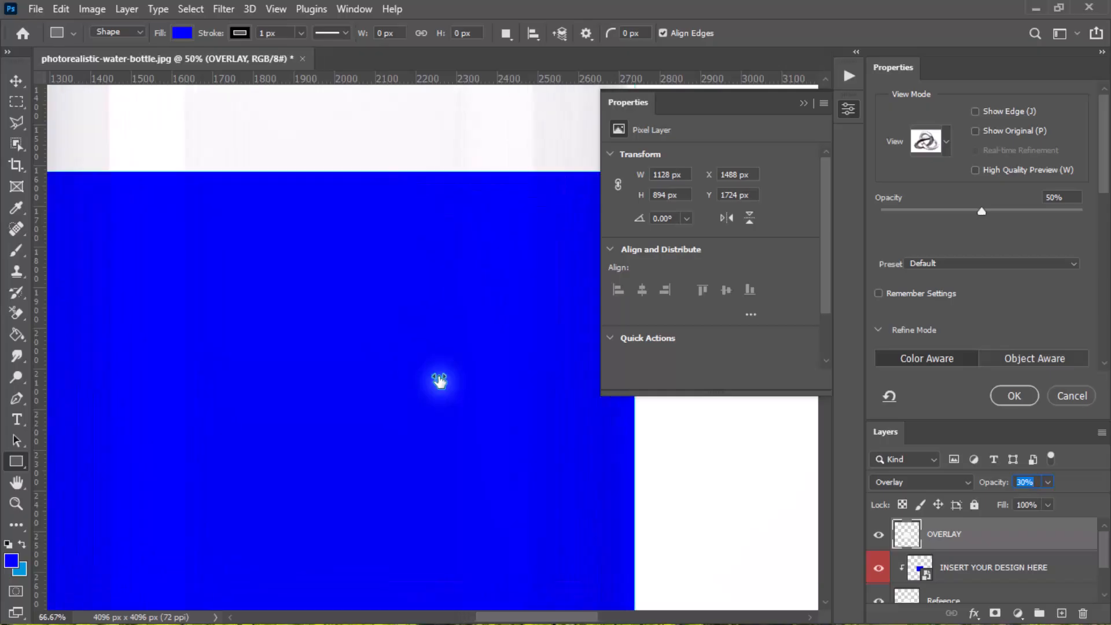
scroll(440, 380, down, 3)
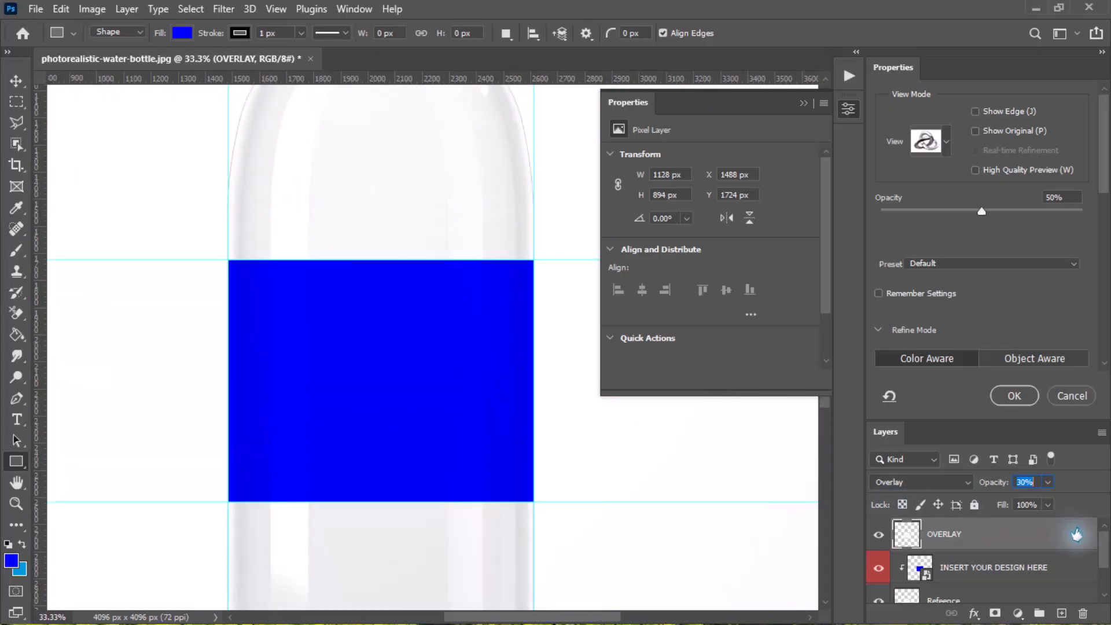
Step: Open the contents of the INSERT YOUR DESIGN HERE smart object for editing and collapse the floating Properties panel
drag(1107, 547, 1105, 552)
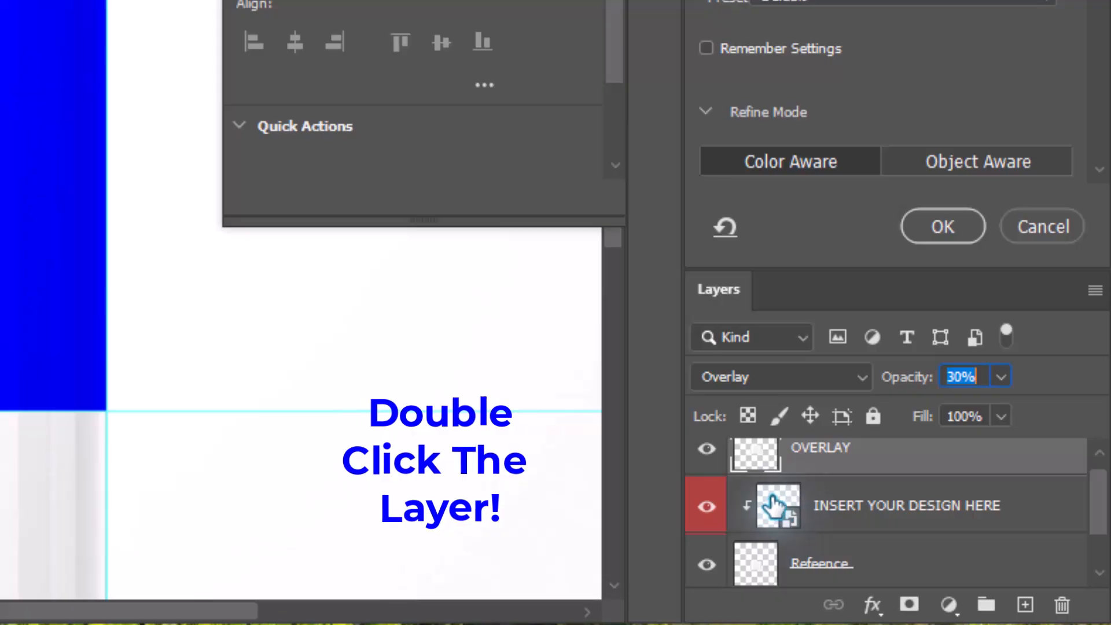
double_click(777, 513)
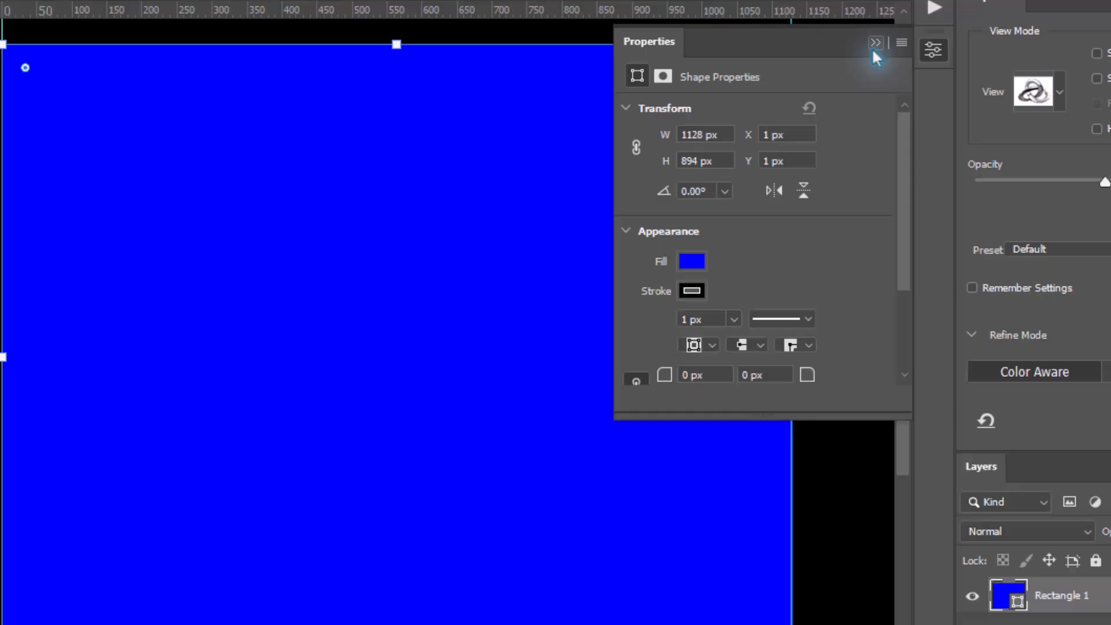
click(874, 44)
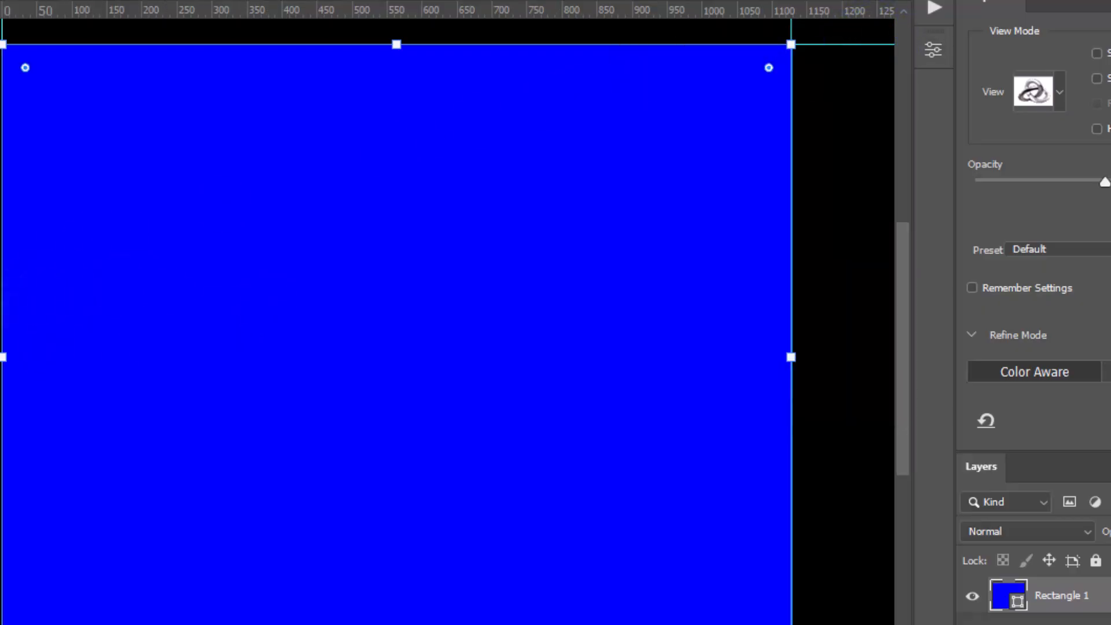
Step: Hide the Rectangle 1 layer and add the horizontal text "INSERT YOUR DESIGN HERE!" in the upper-left area of the canvas
key(t)
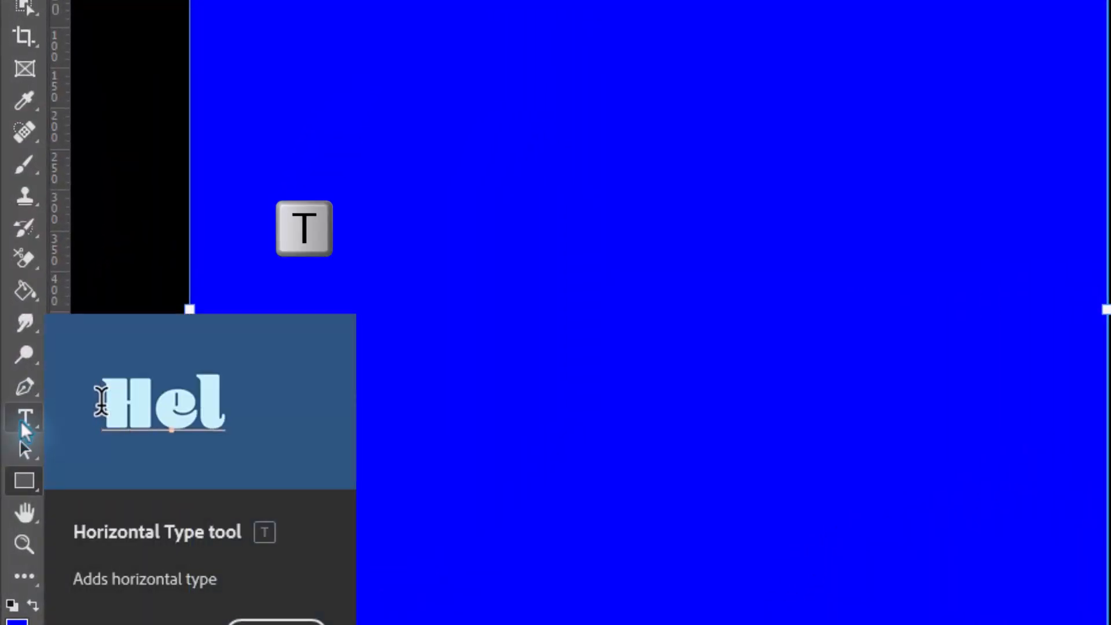
click(22, 424)
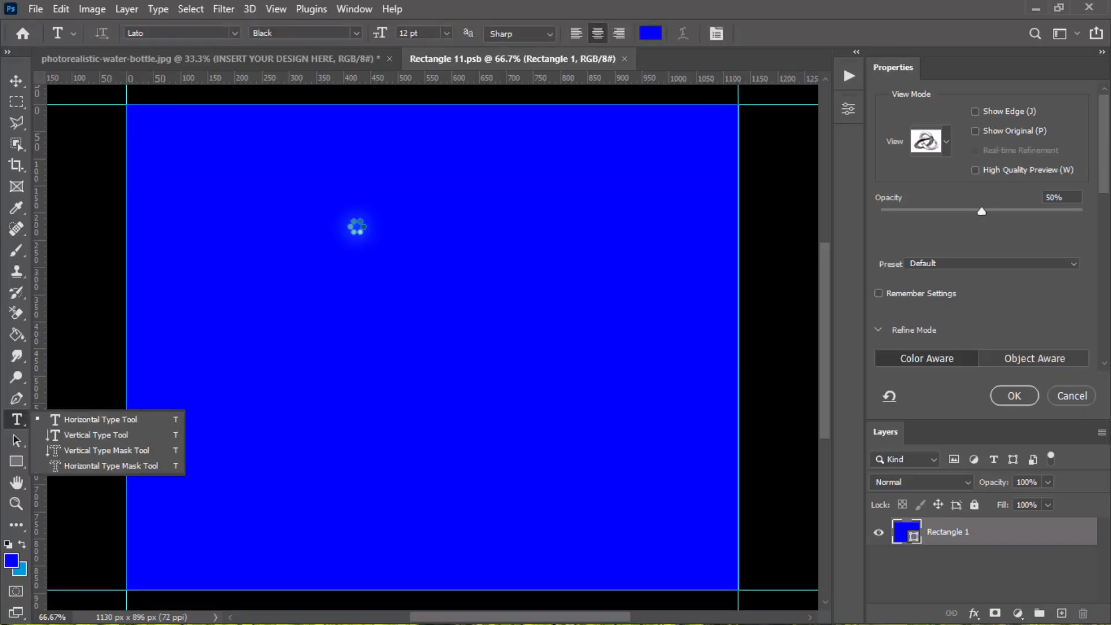
click(882, 536)
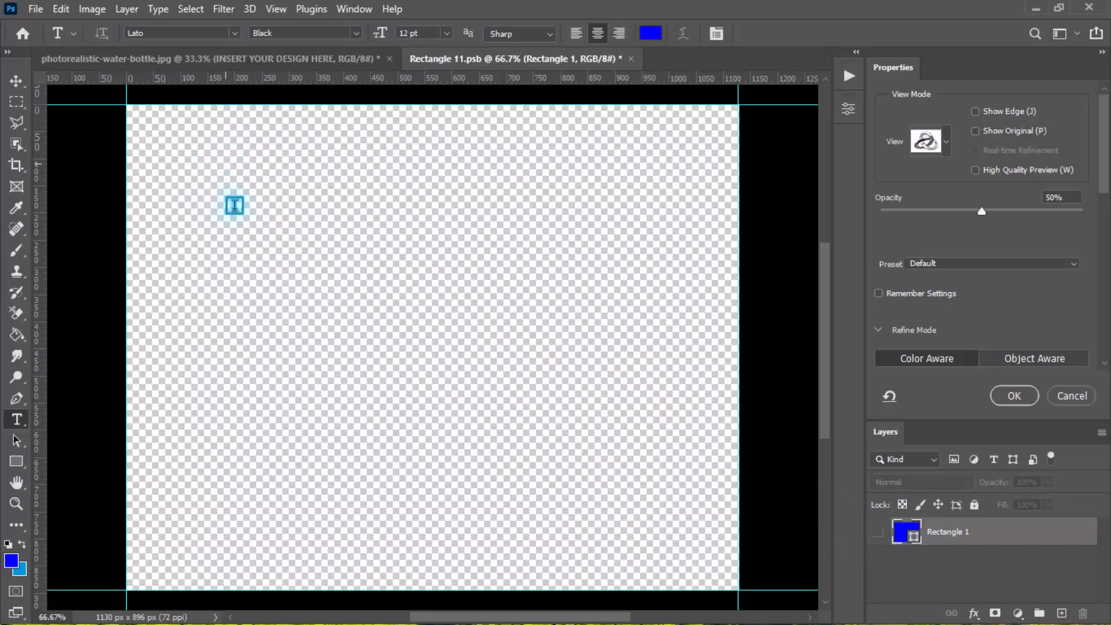
click(241, 258)
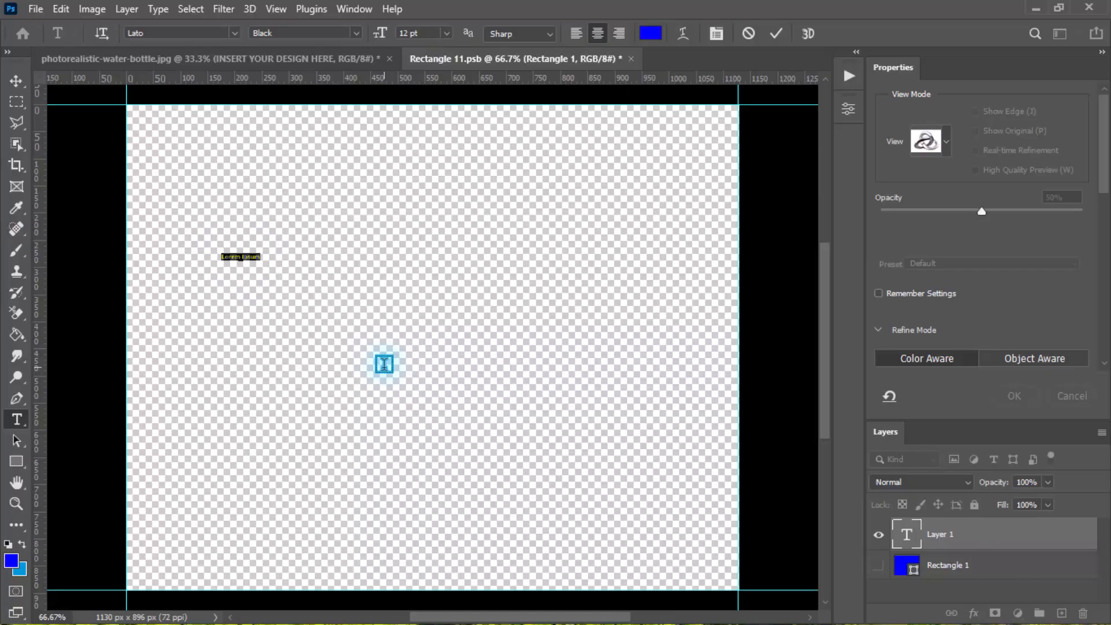
text(W)
text(SERT YOUR DESIGN)
text( HERE)
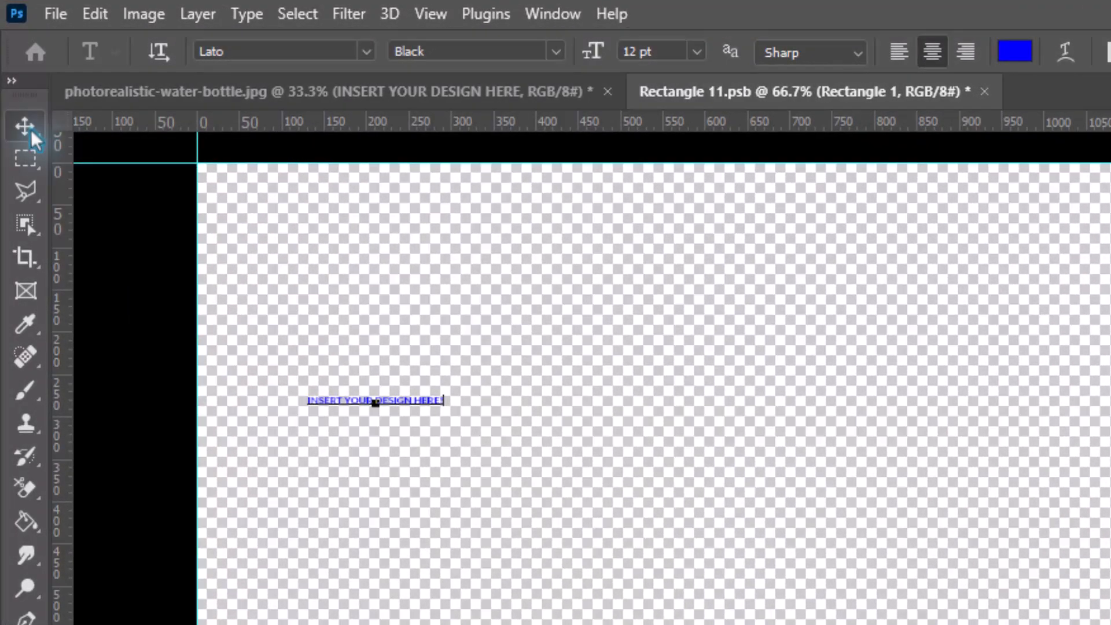
Step: Scale the text up proportionally from its centre to about 496%, using the Move tool's transform controls
click(19, 89)
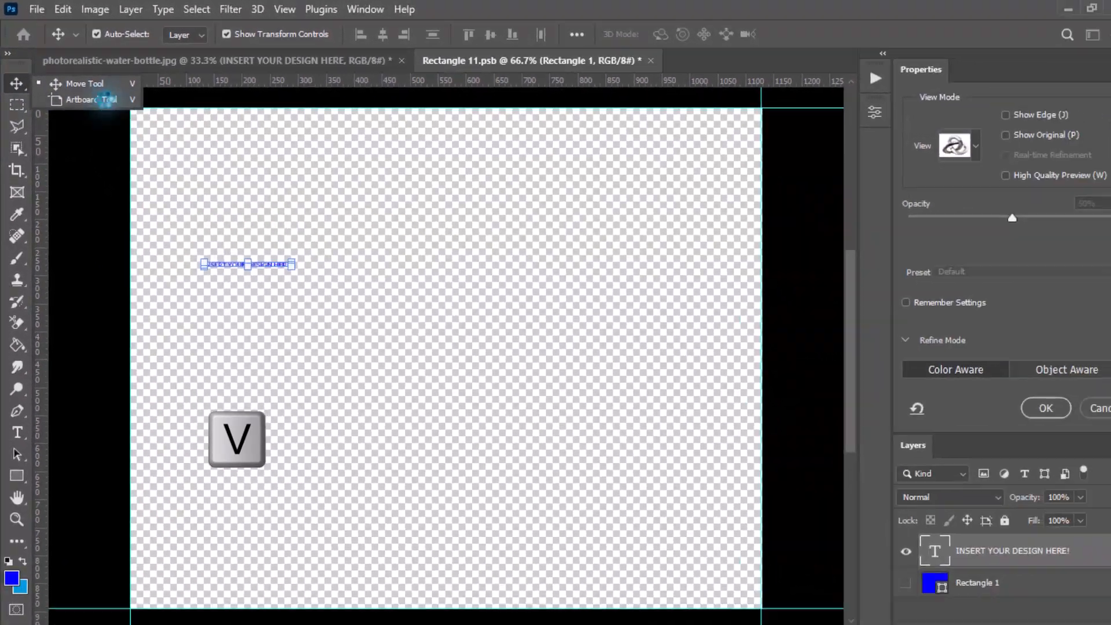
click(165, 151)
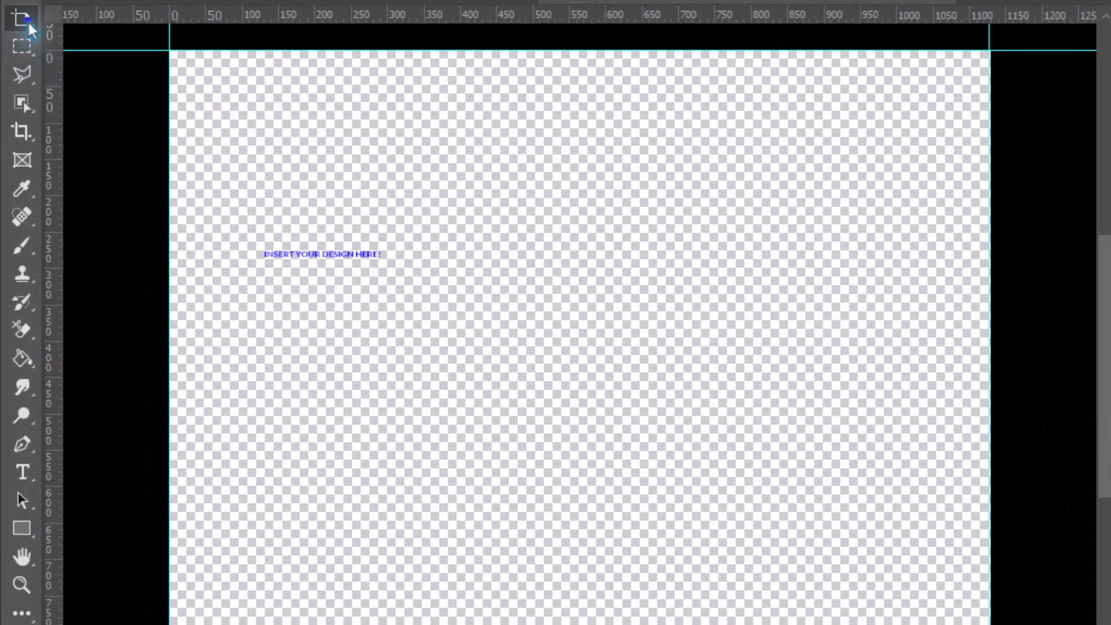
click(28, 19)
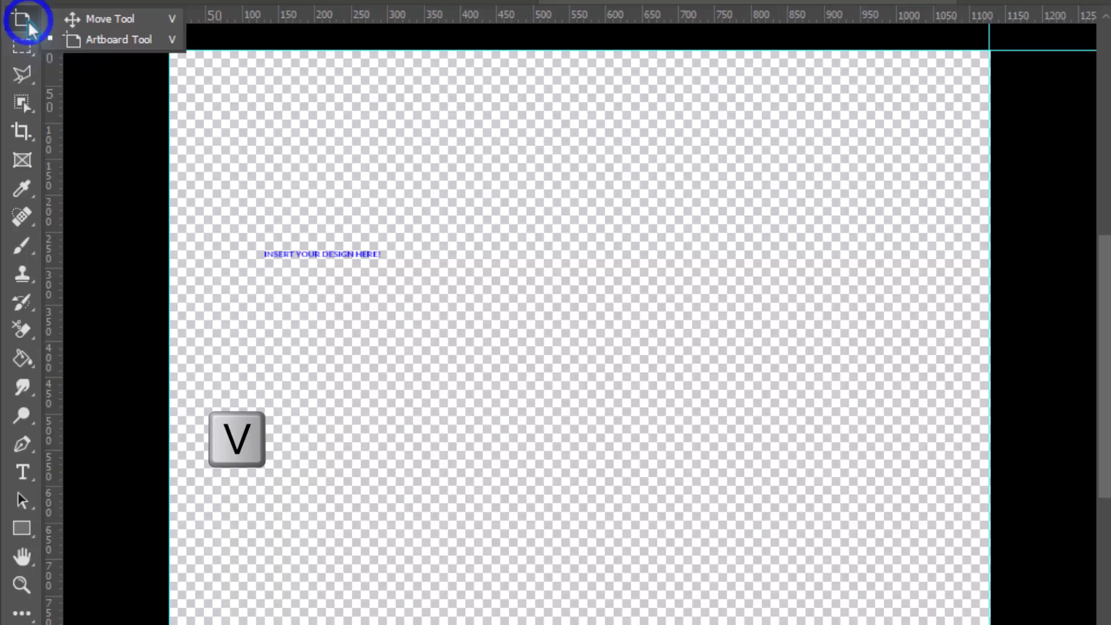
click(67, 20)
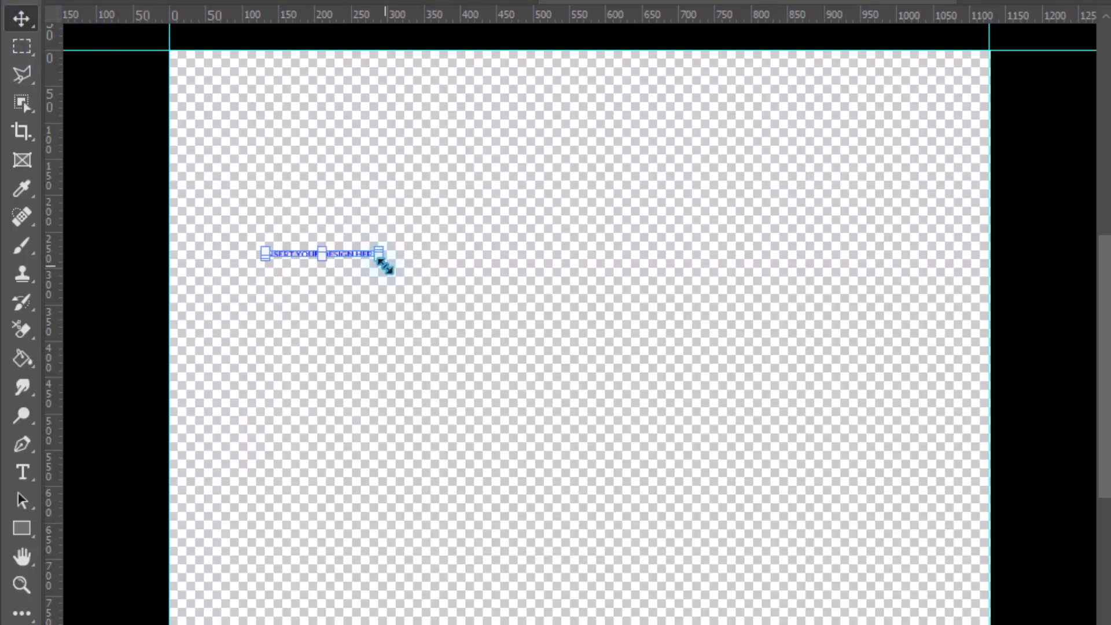
key(alt+shift)
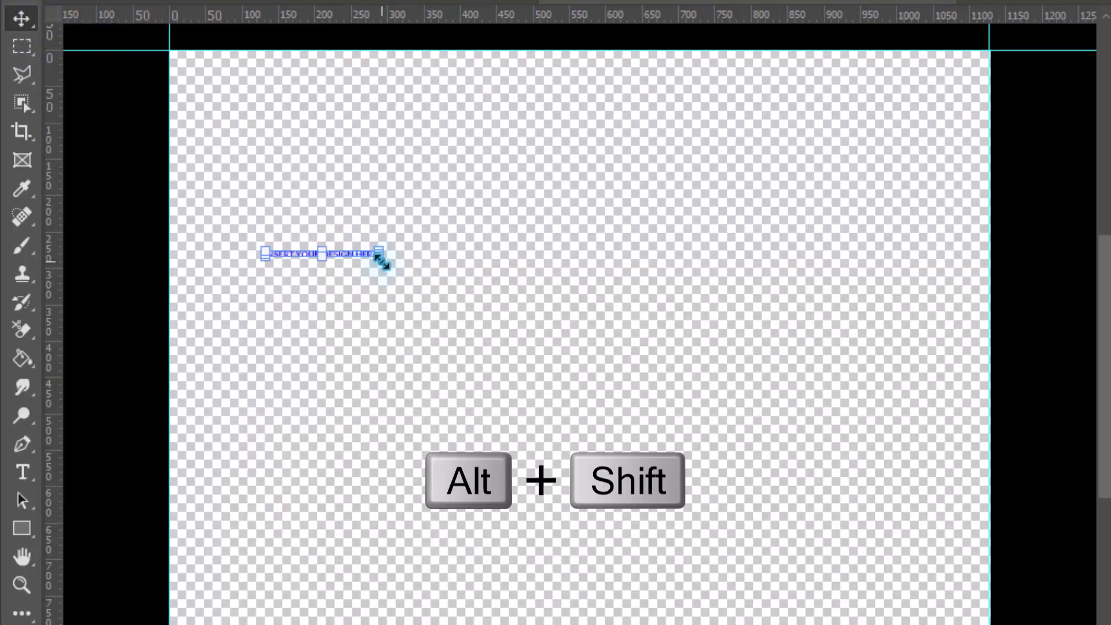
drag(381, 259, 603, 392)
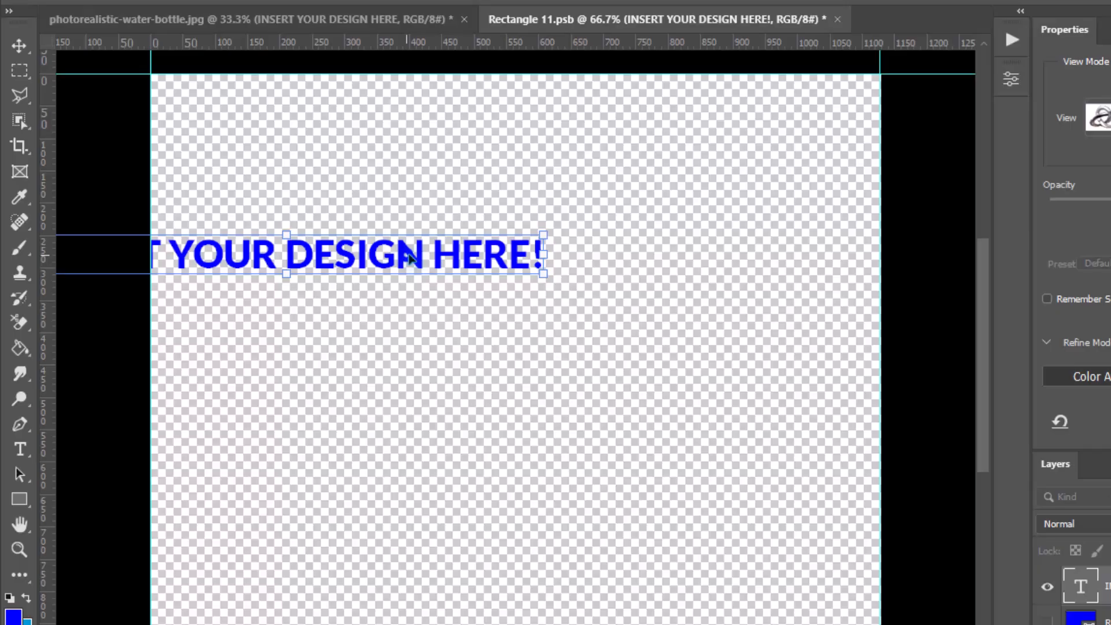
Step: Centre the text horizontally in the upper half of the canvas and enlarge it from its centre to about 640%
drag(408, 258, 630, 356)
drag(526, 341, 538, 343)
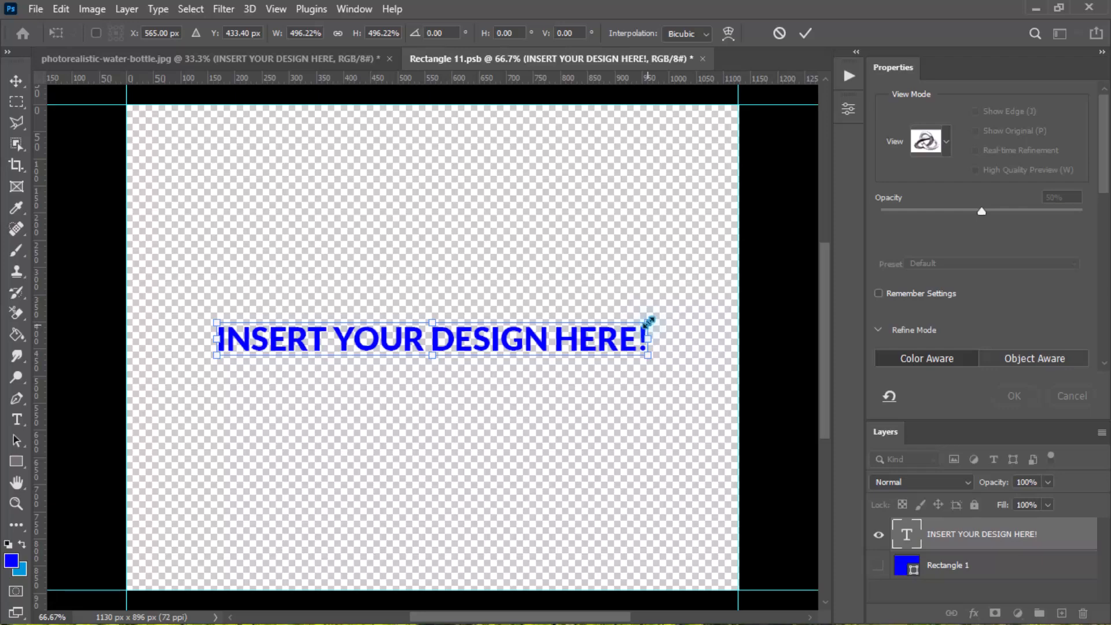
drag(648, 322, 707, 266)
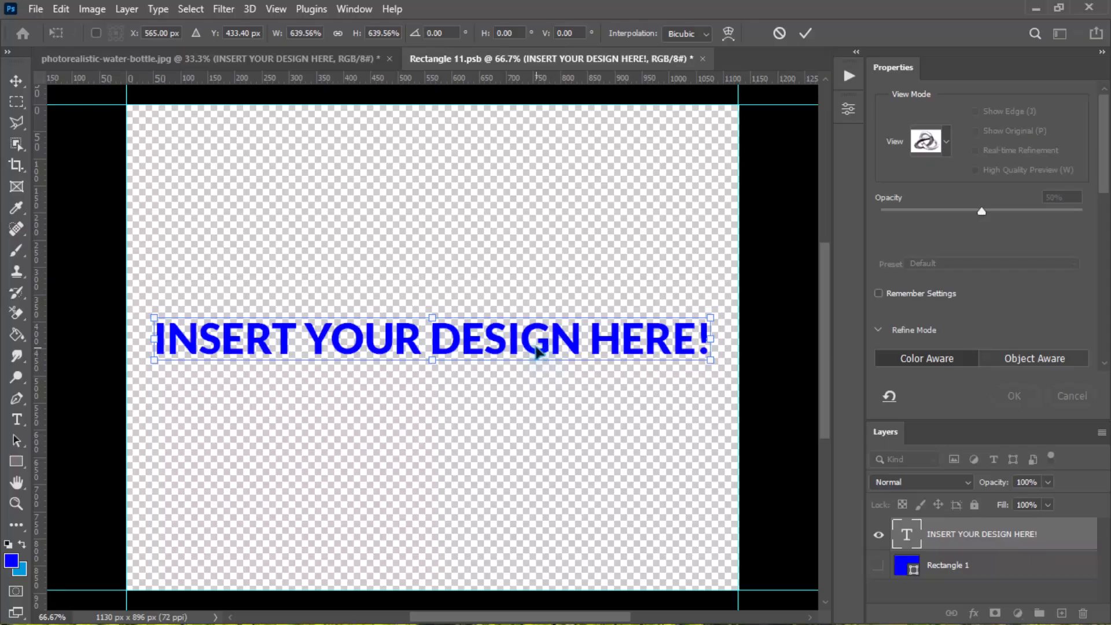
drag(536, 350, 539, 279)
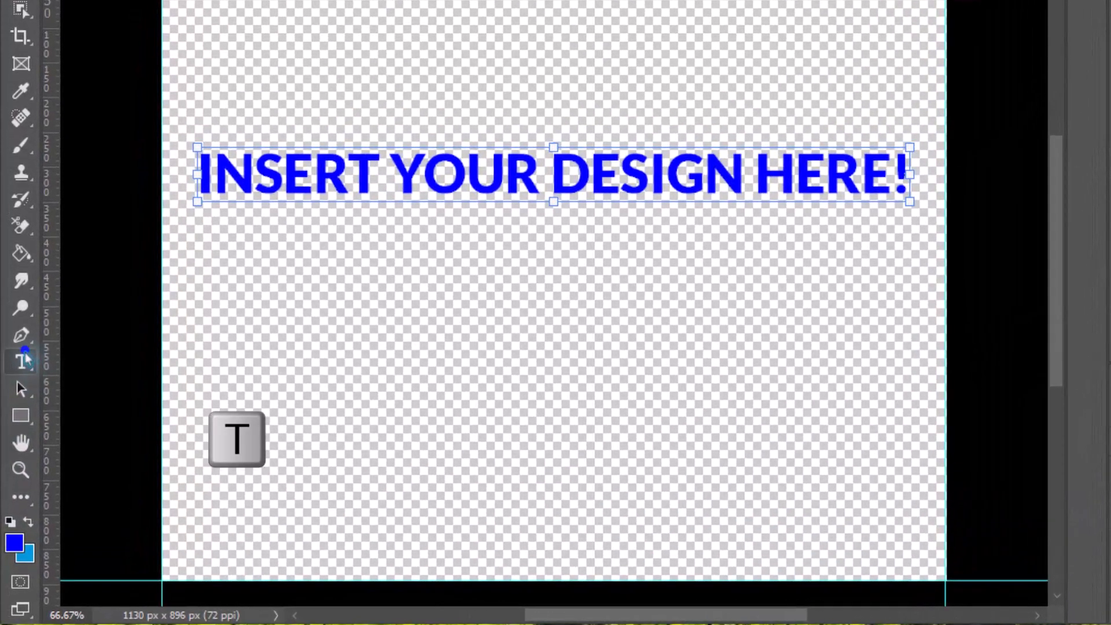
Step: Break the text "INSERT YOUR DESIGN HERE!" into two lines before the word DESIGN
click(24, 365)
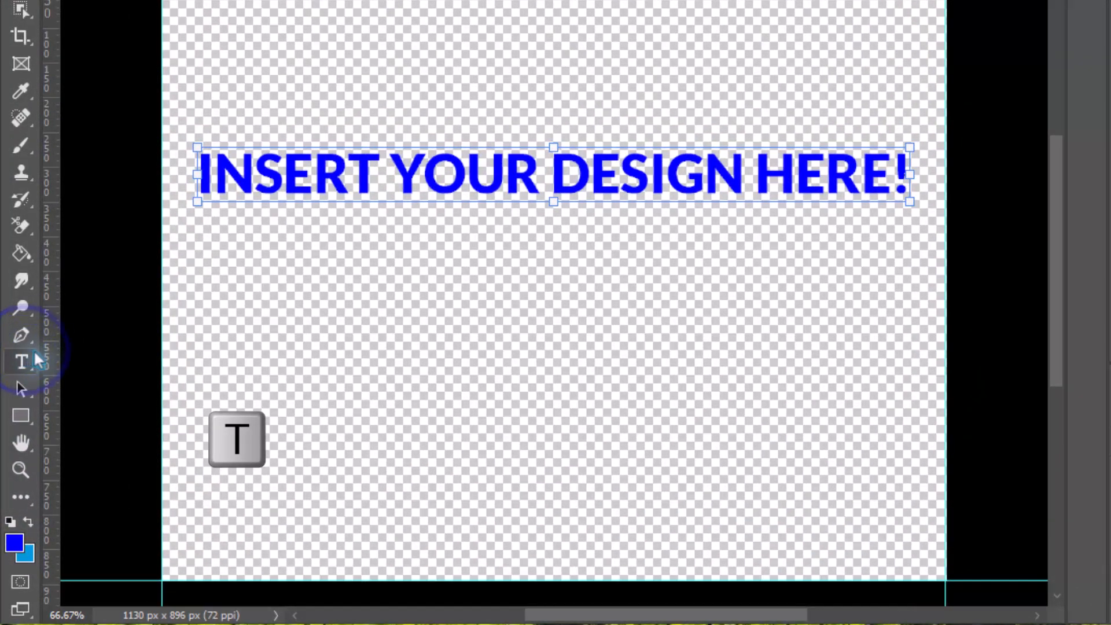
click(189, 362)
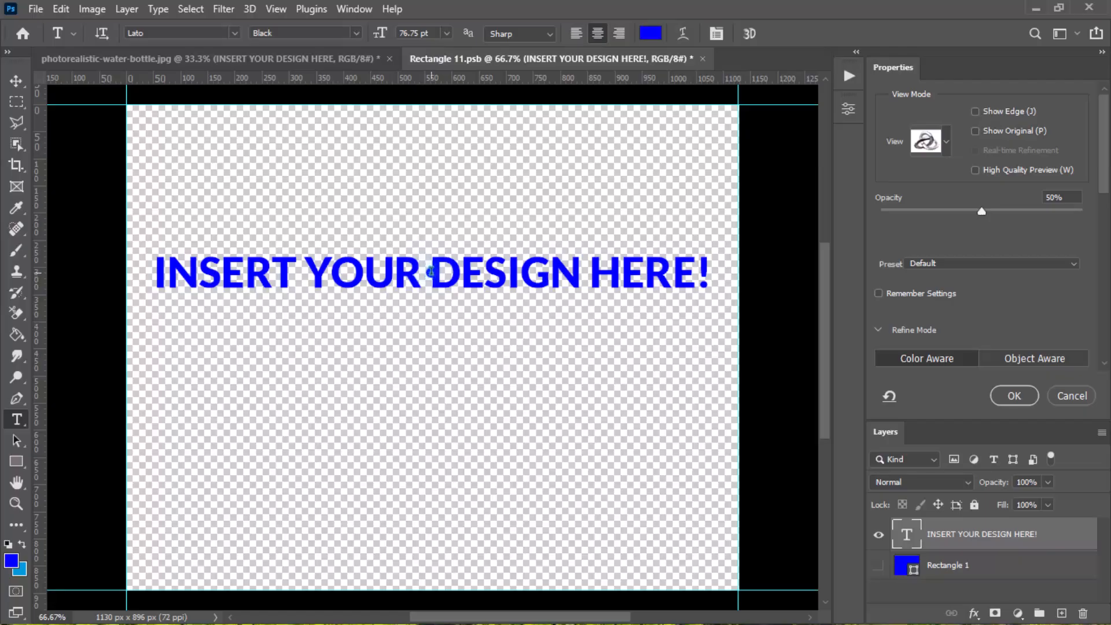
click(431, 272)
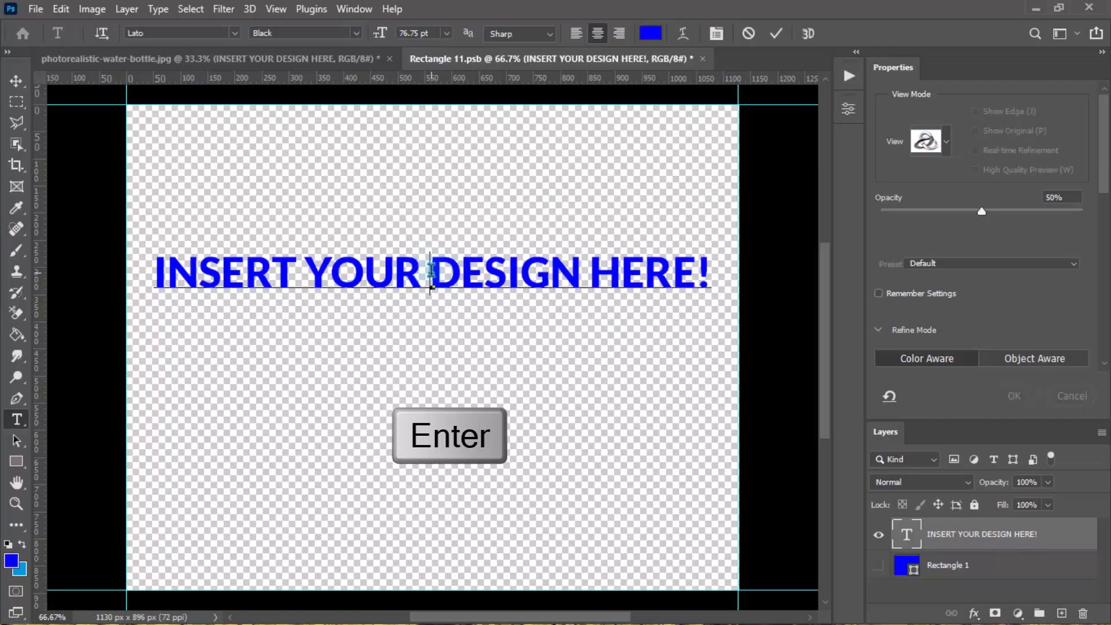
key(Return)
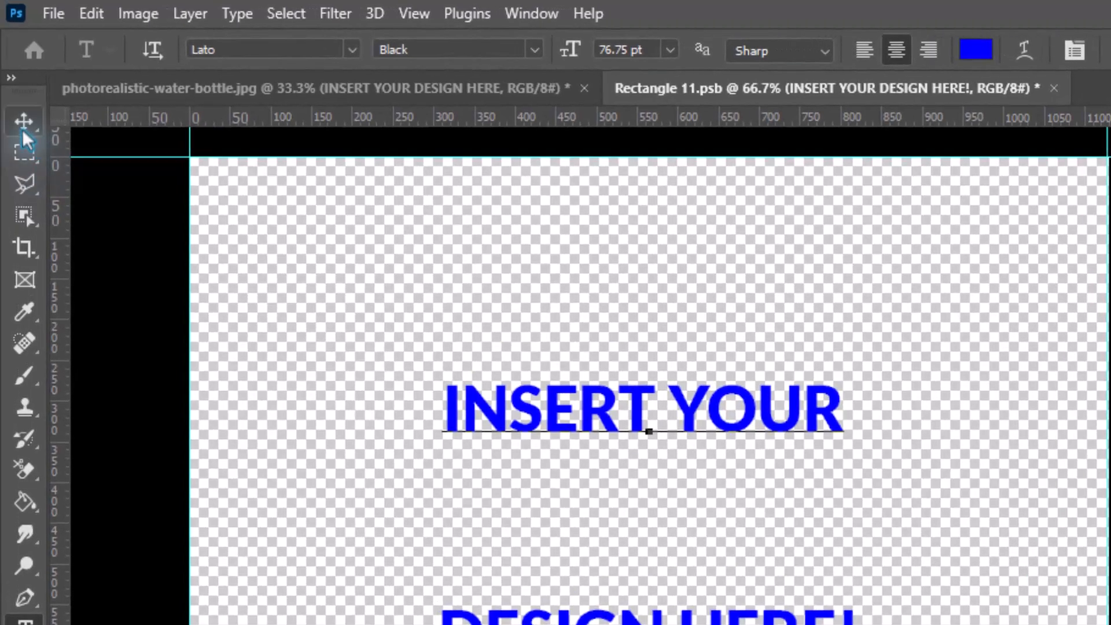
click(15, 85)
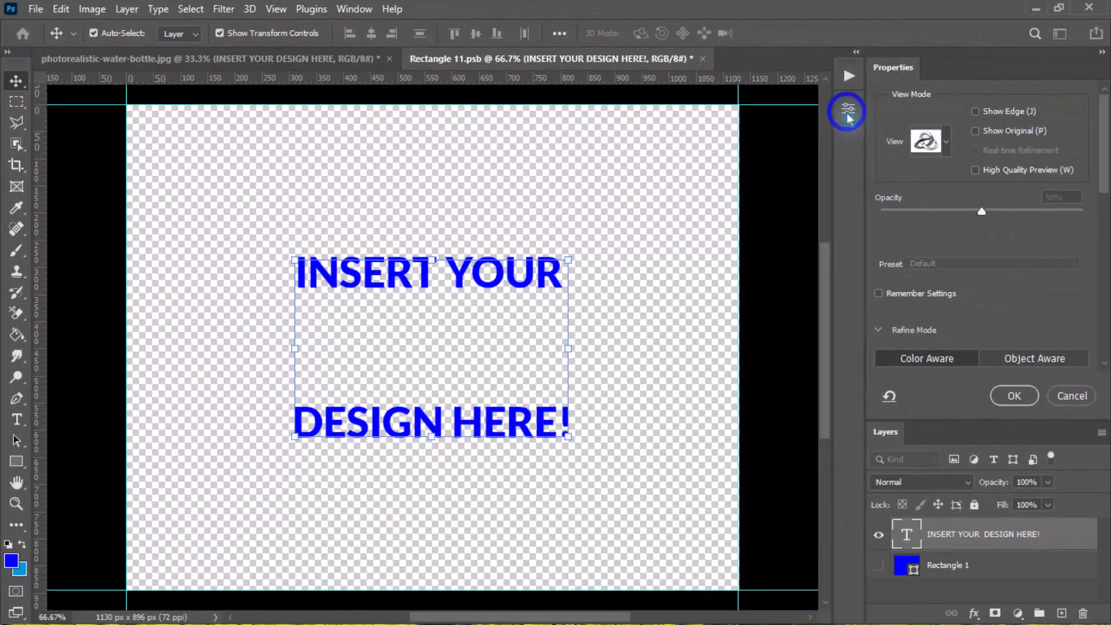
Step: Display the text layer's properties with its character settings in view
click(909, 119)
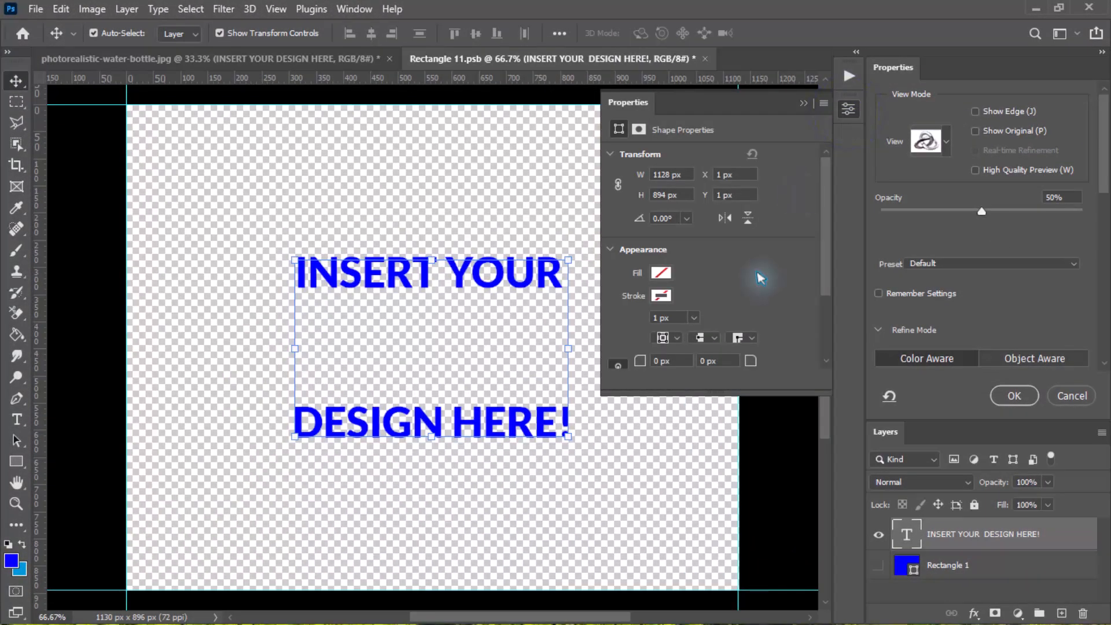
click(827, 257)
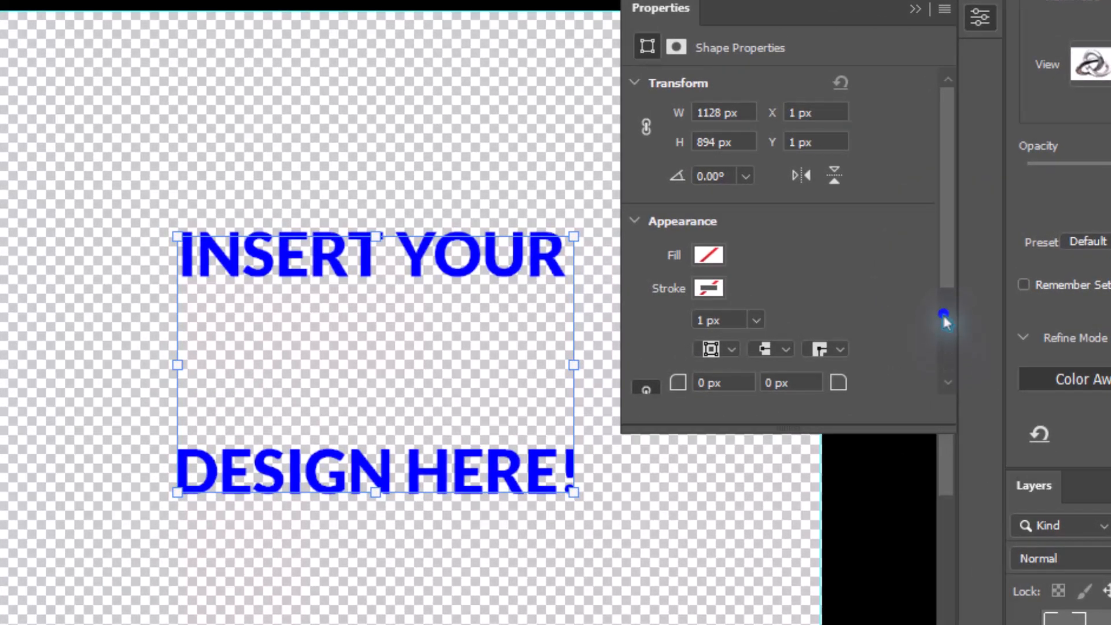
click(948, 259)
drag(954, 311, 949, 338)
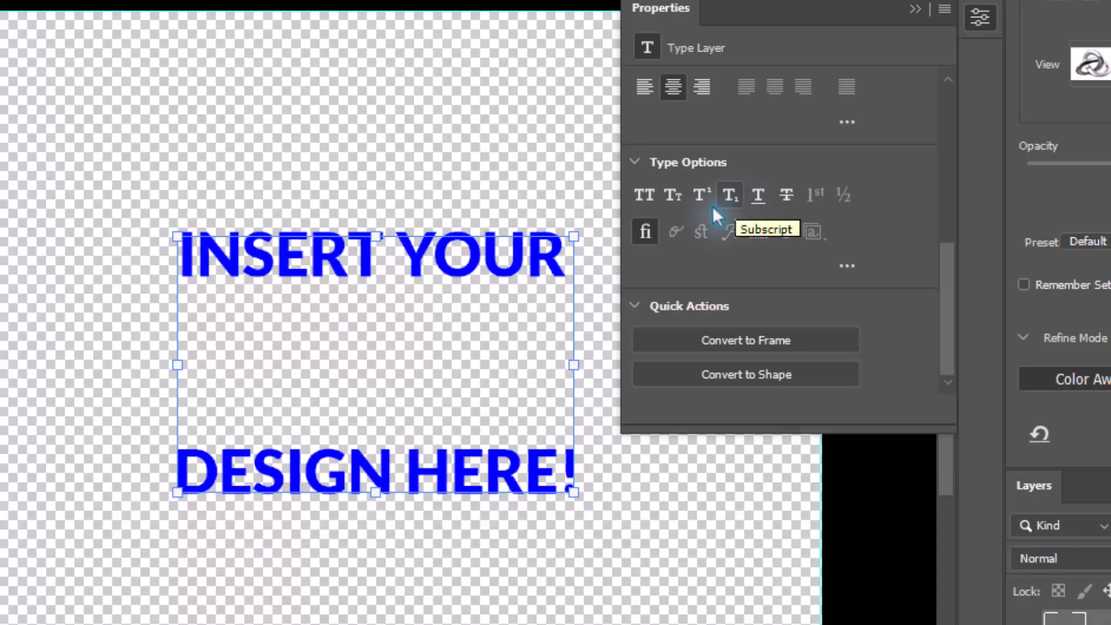
drag(948, 298, 939, 186)
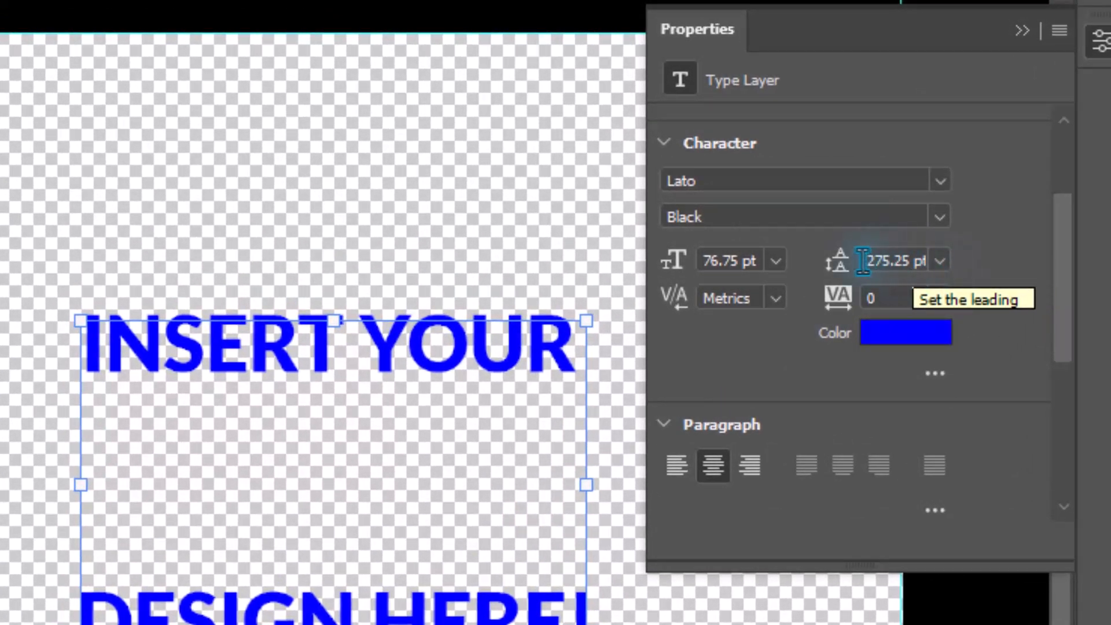
Step: Reduce the leading between the two text lines in stages to 205 pt
drag(840, 272, 828, 268)
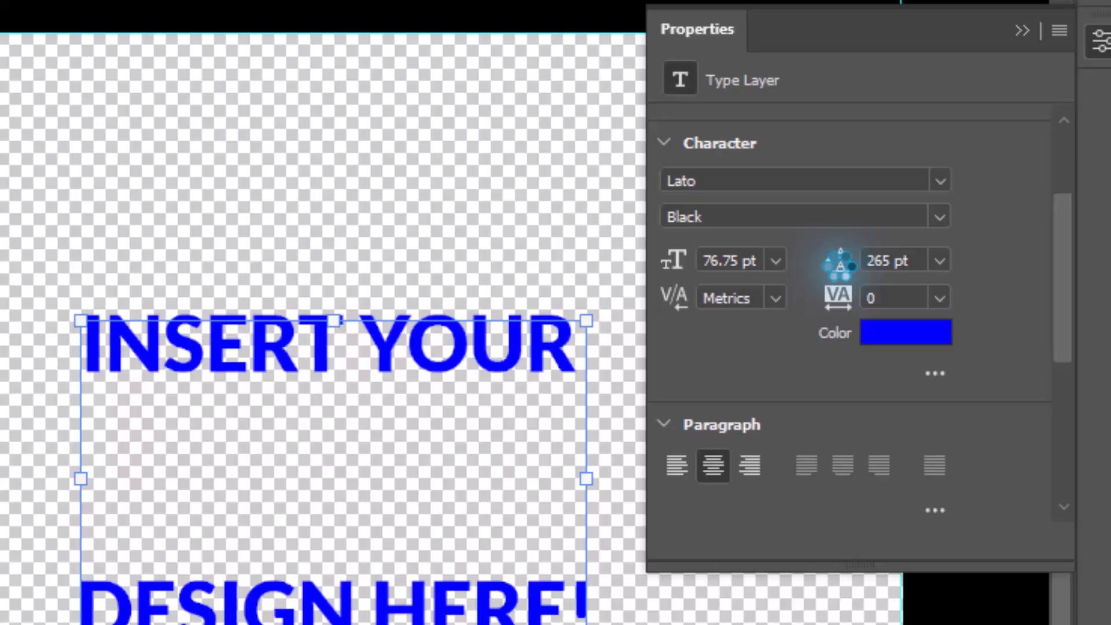
click(855, 266)
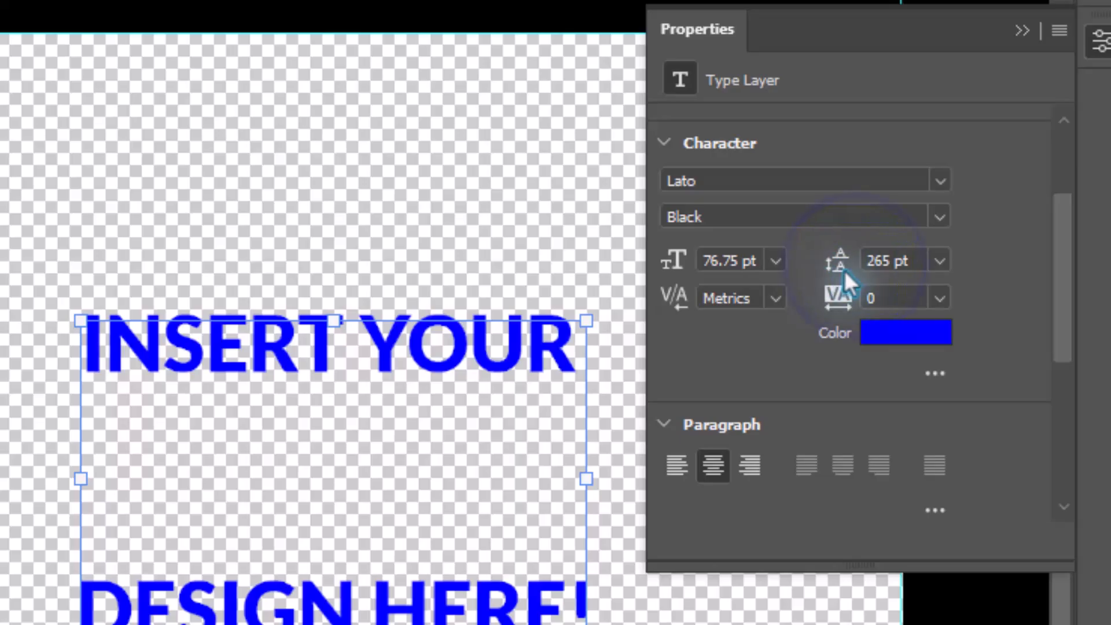
click(834, 272)
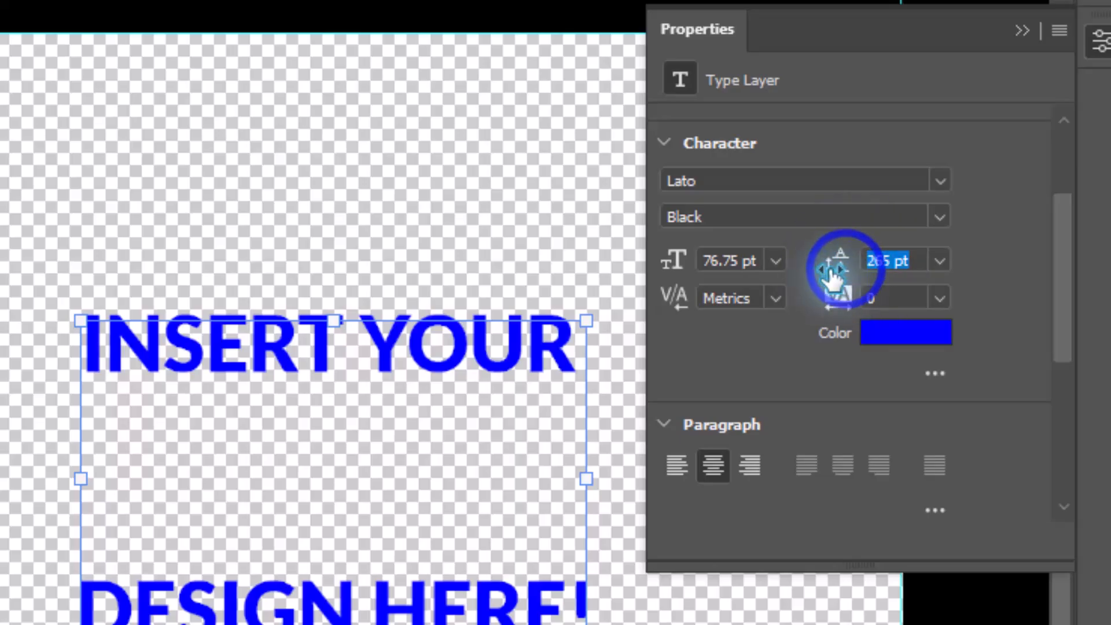
drag(834, 272, 794, 281)
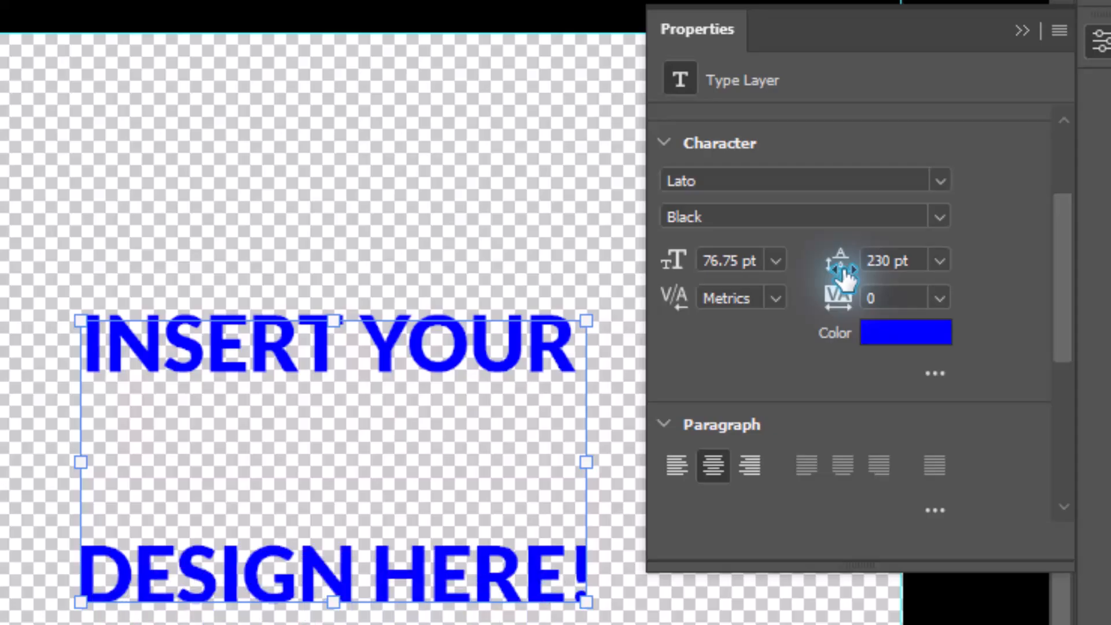
drag(844, 277, 805, 272)
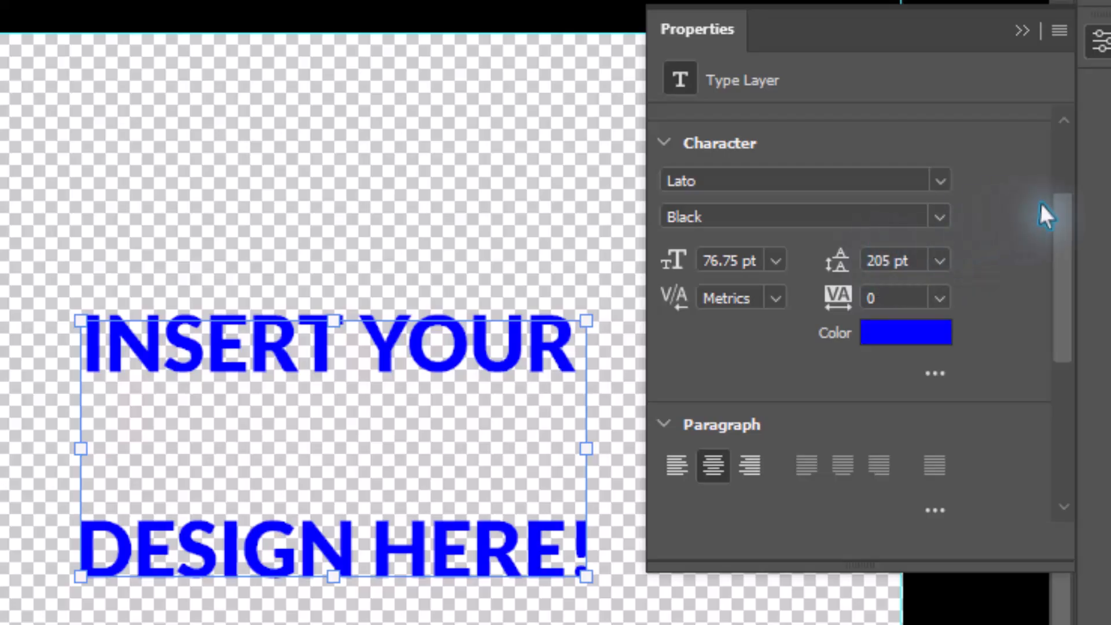
Step: Change the text's font to Fredoka One
click(939, 171)
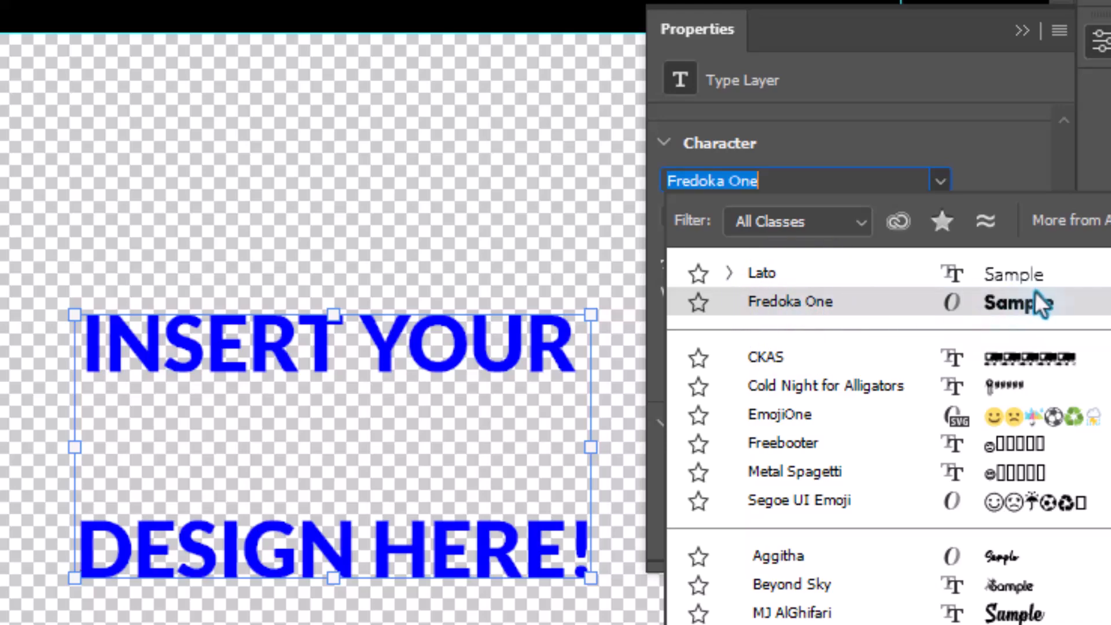
click(756, 303)
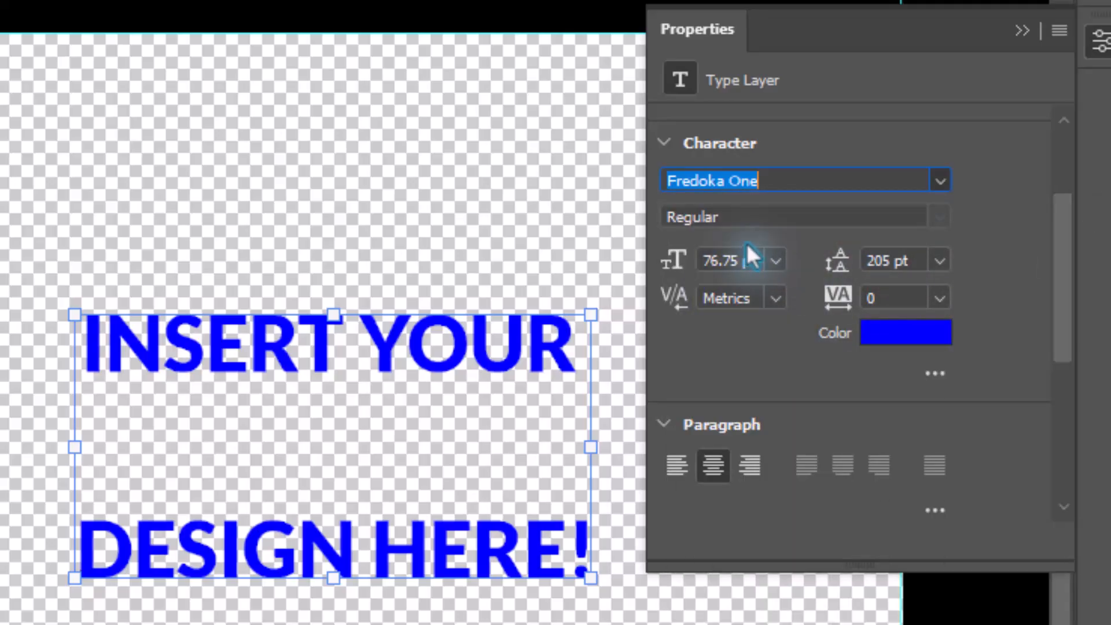
click(856, 267)
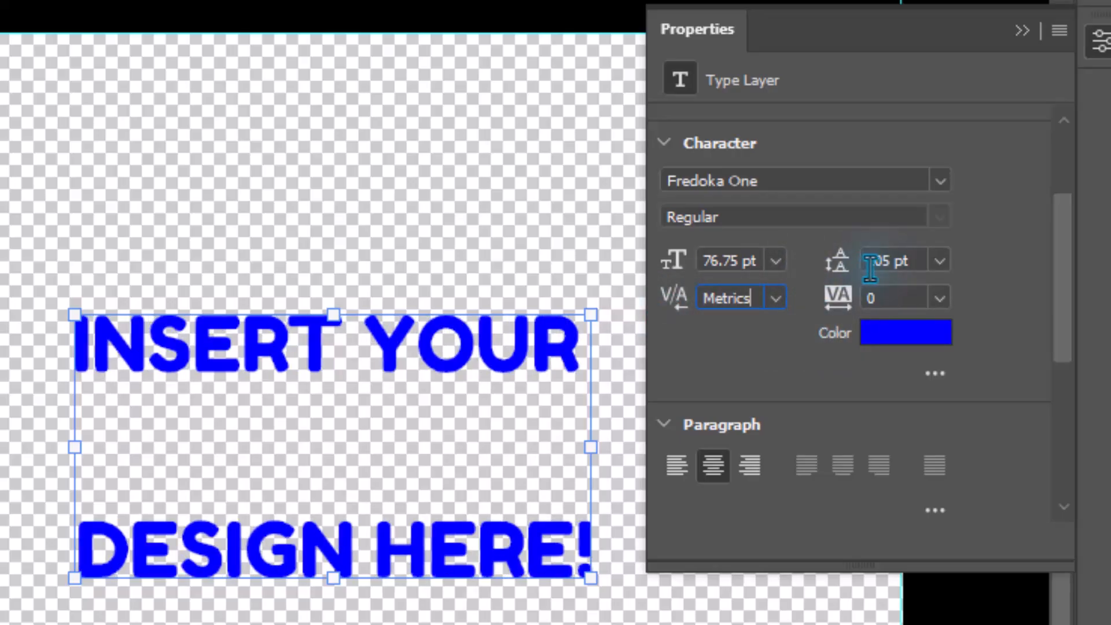
Step: Tighten the leading between the two text lines to 70 pt and collapse the floating Properties panel
mouse_move(831, 268)
mouse_down()
mouse_move(802, 268)
mouse_move(813, 268)
mouse_up()
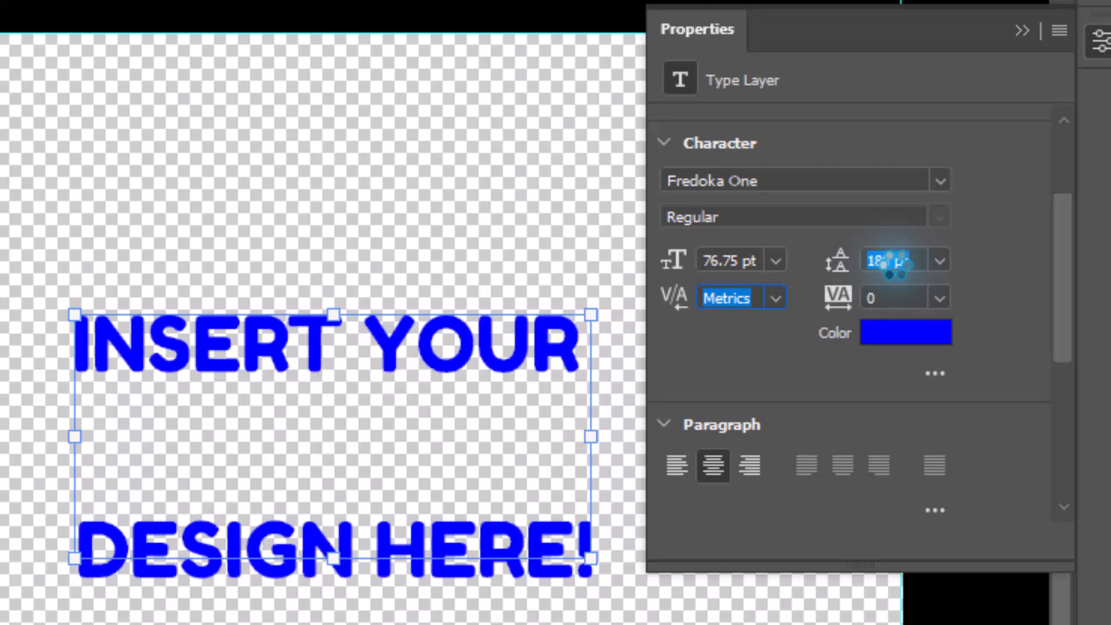
click(938, 263)
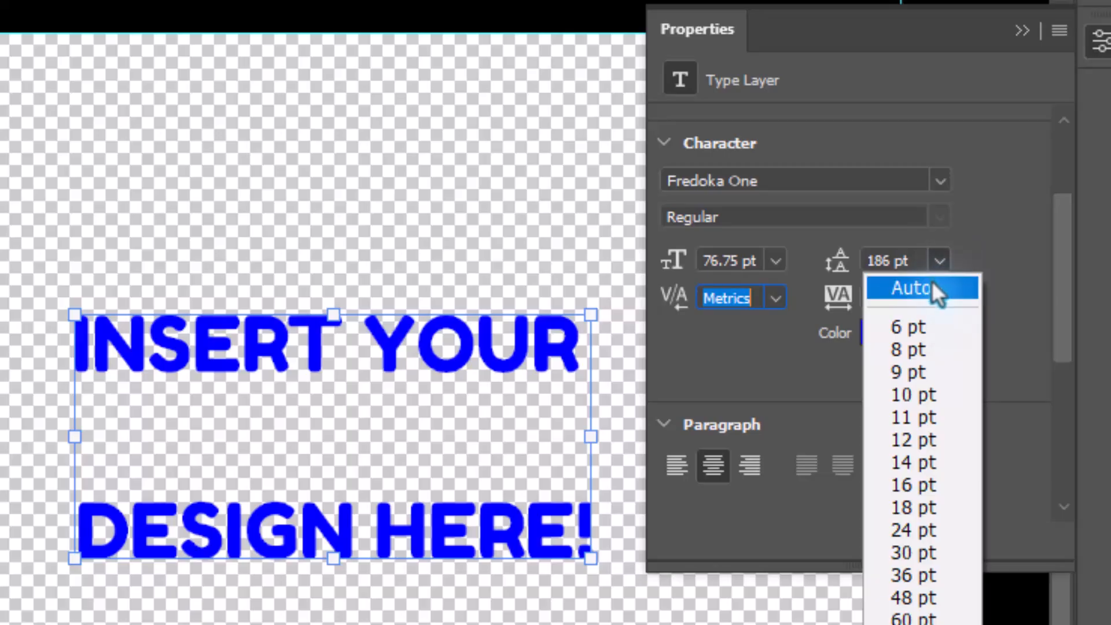
click(915, 617)
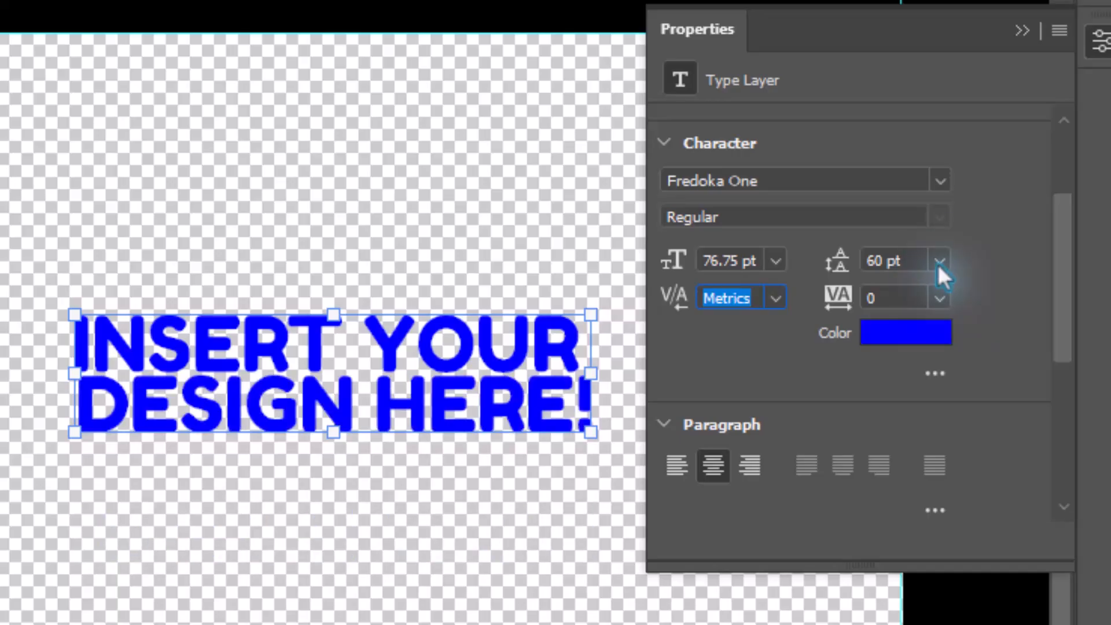
click(884, 262)
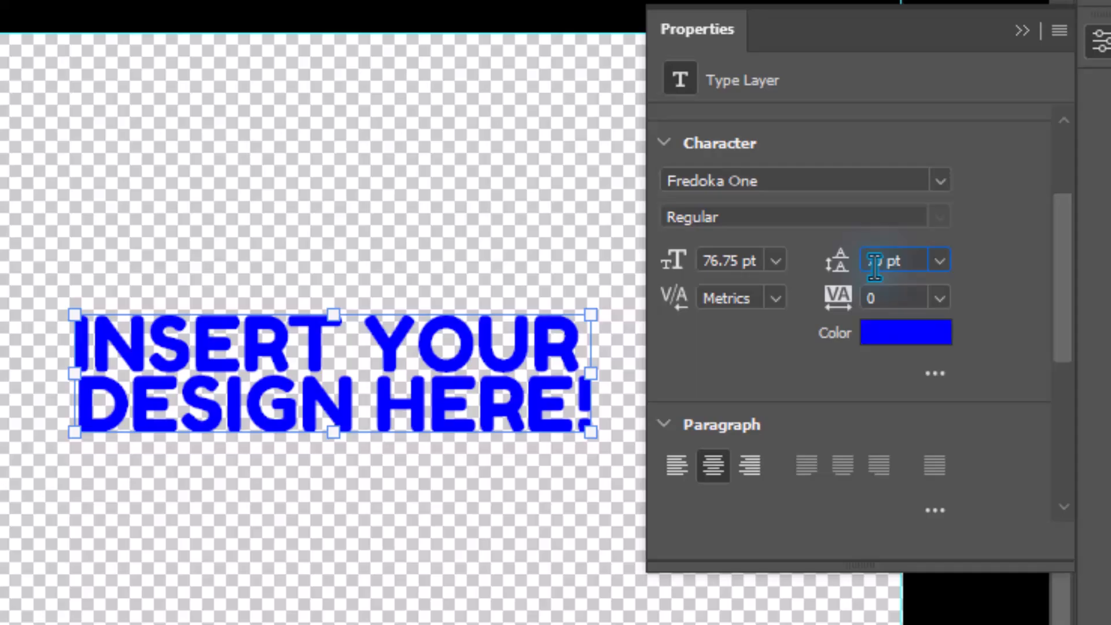
key(Return)
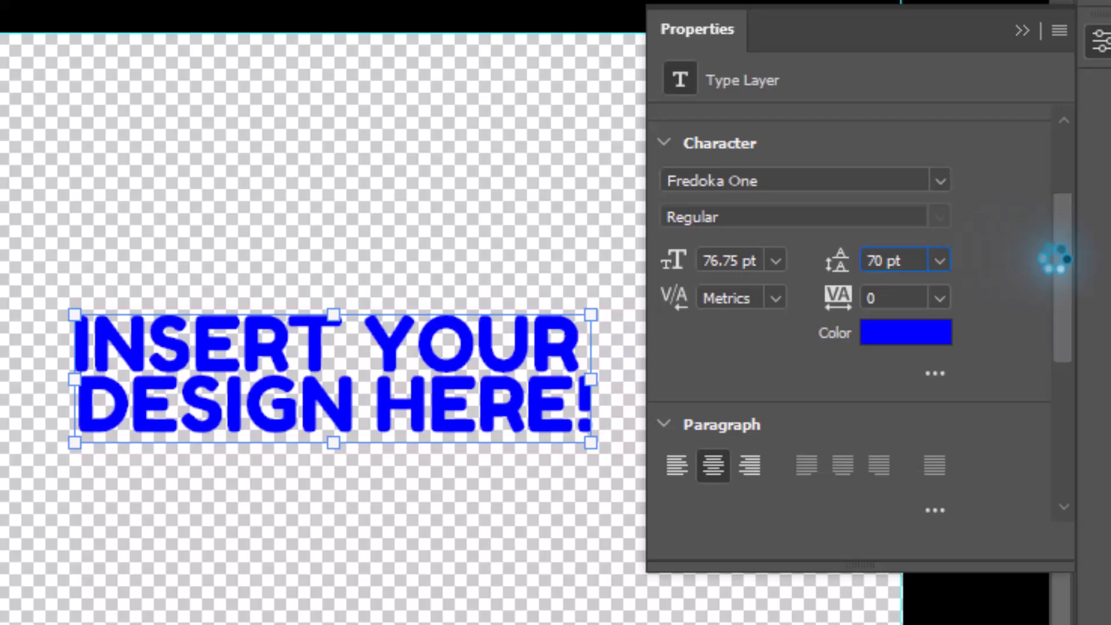
drag(1063, 259, 1057, 319)
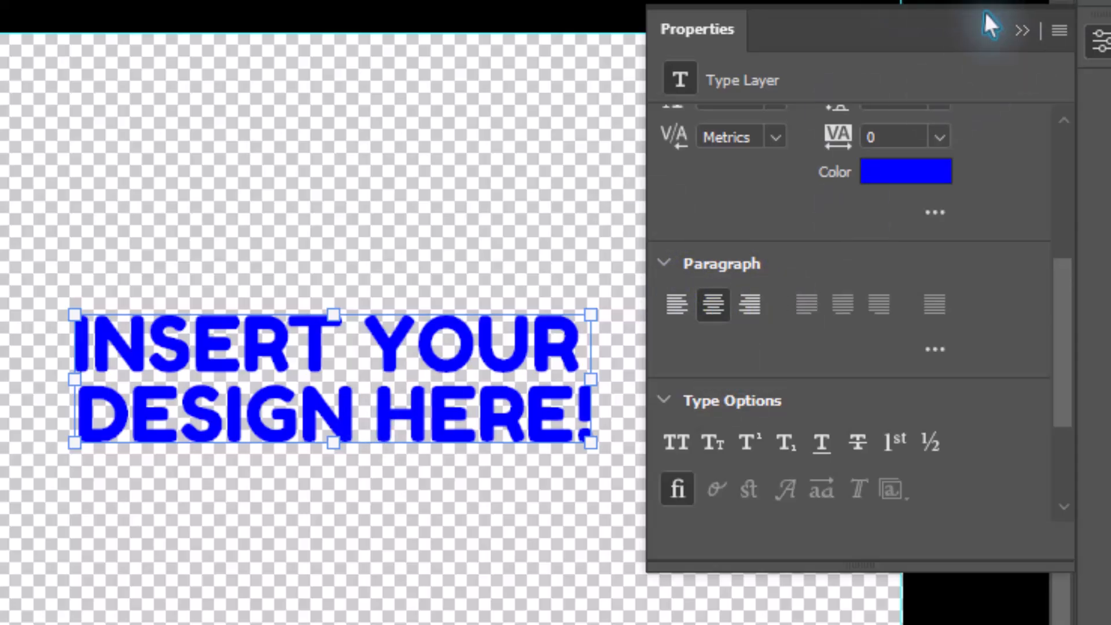
click(1021, 31)
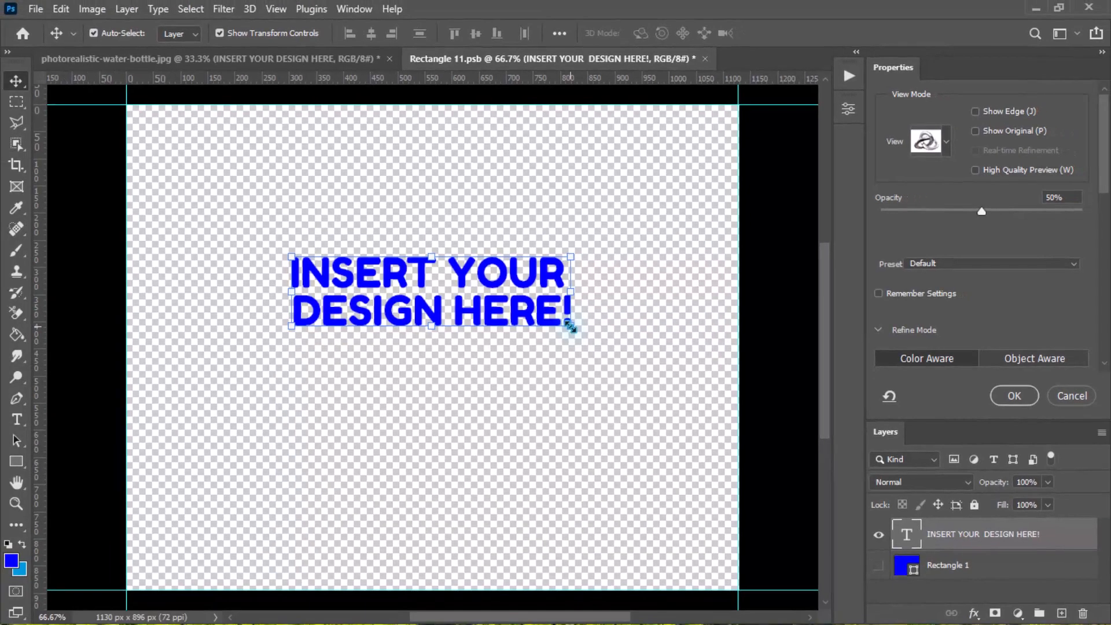
click(573, 338)
drag(607, 353, 624, 366)
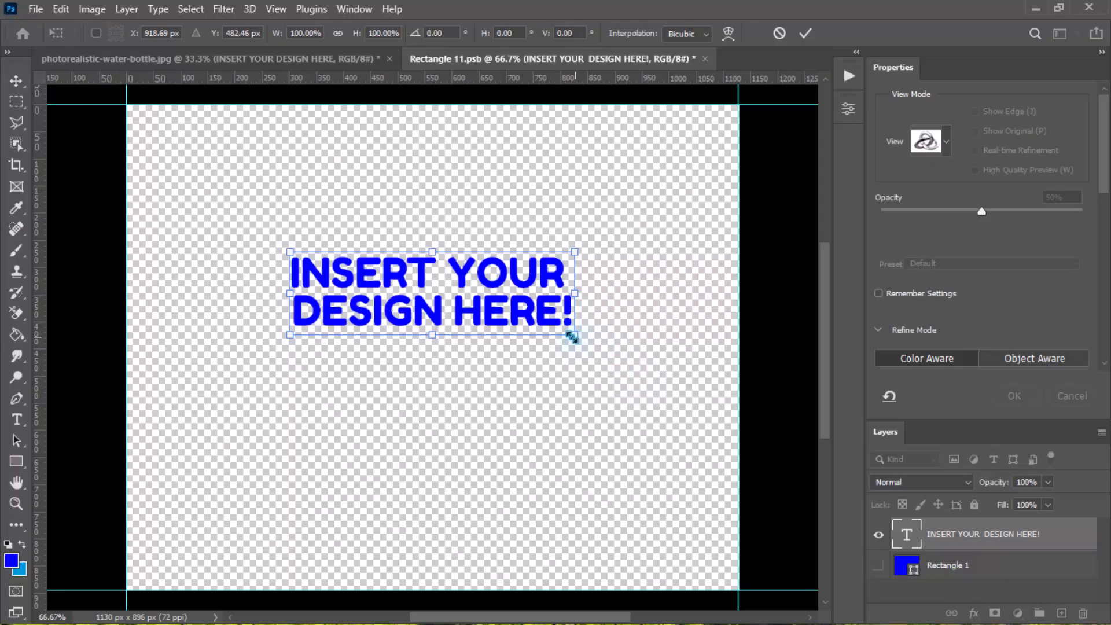
drag(572, 336, 602, 361)
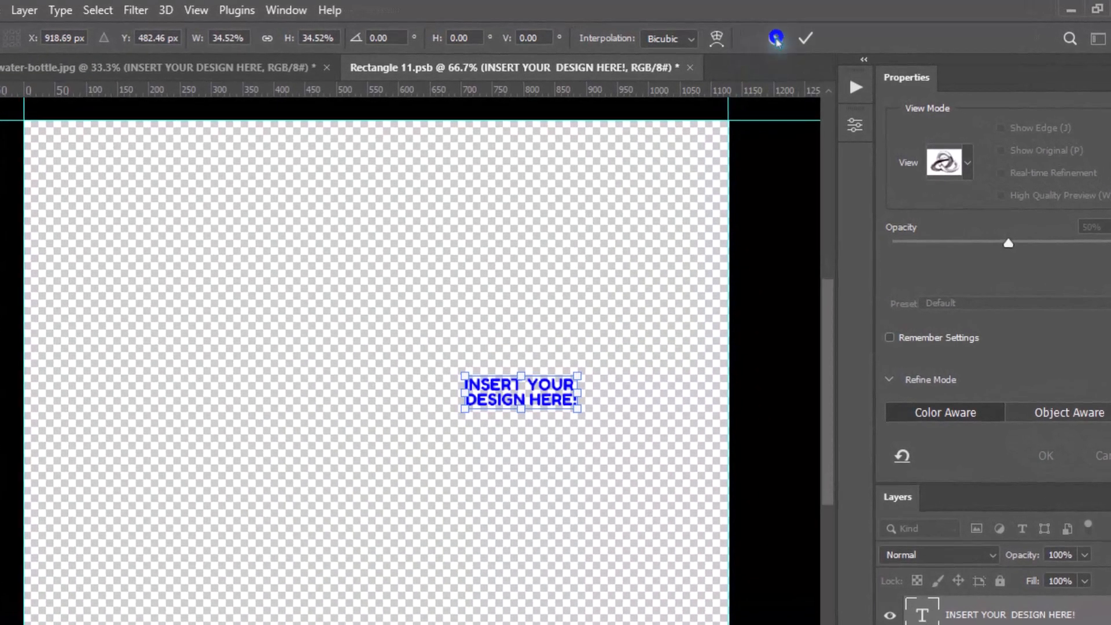
click(777, 39)
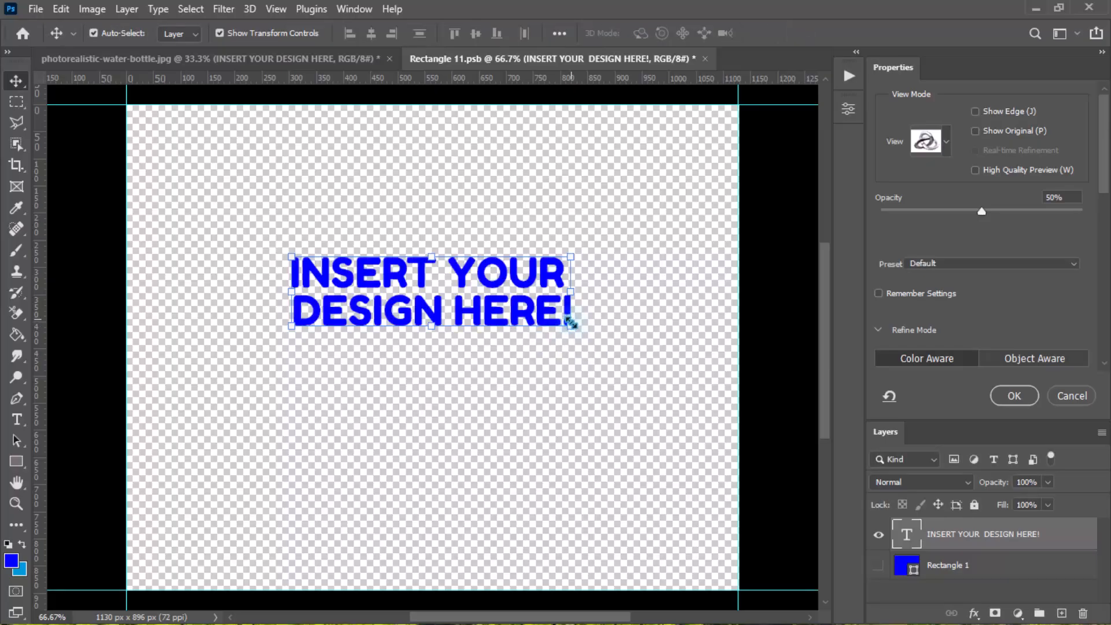
drag(571, 323, 635, 366)
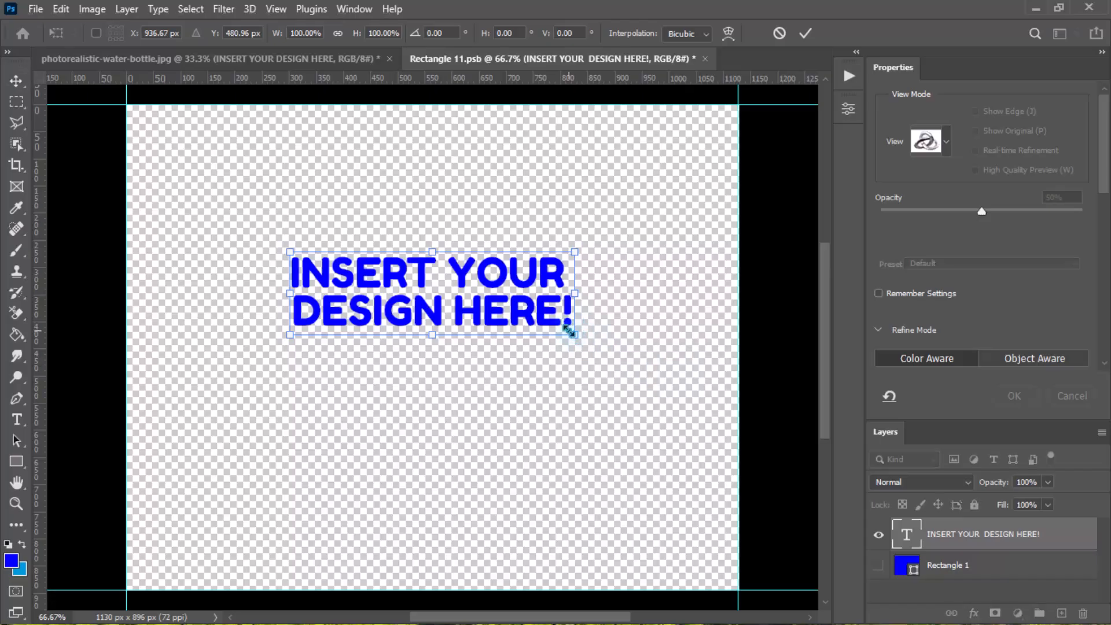
drag(575, 336, 606, 360)
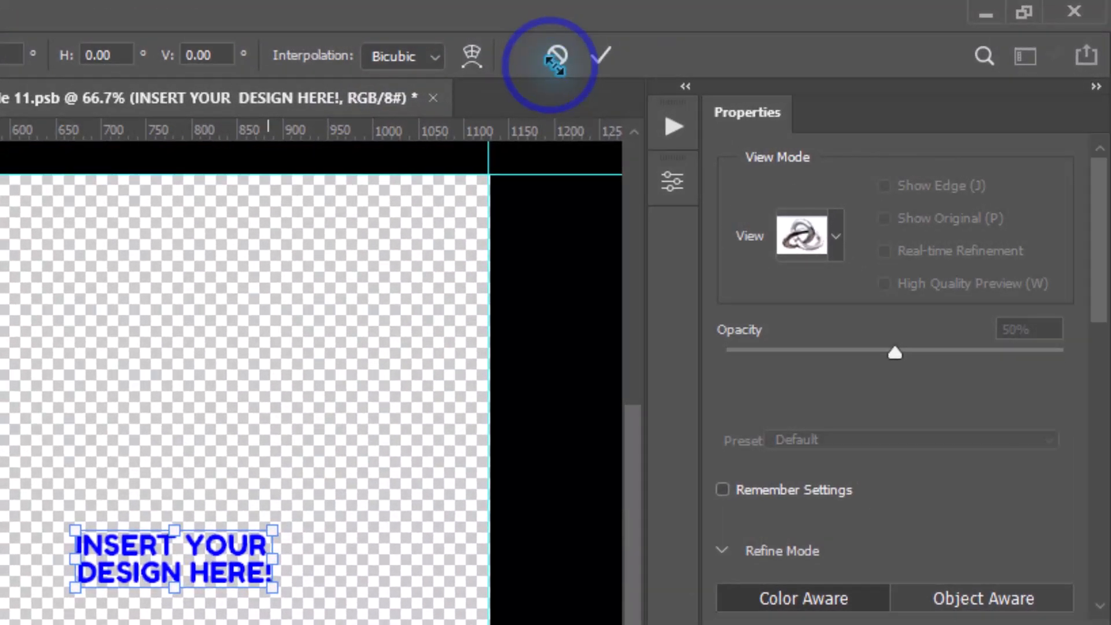
click(554, 62)
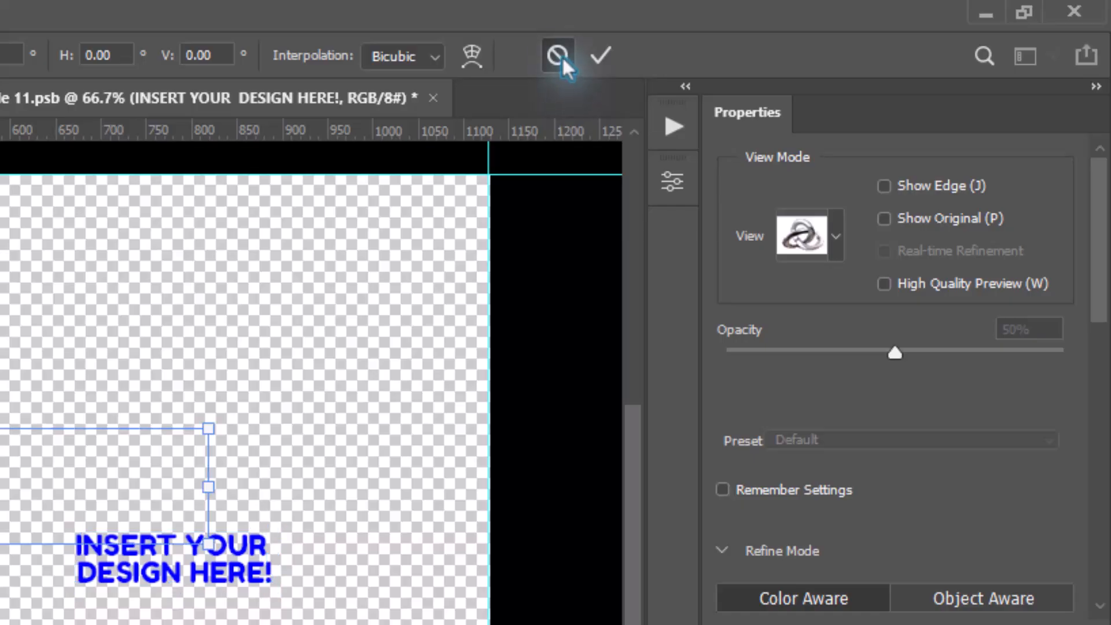
click(556, 57)
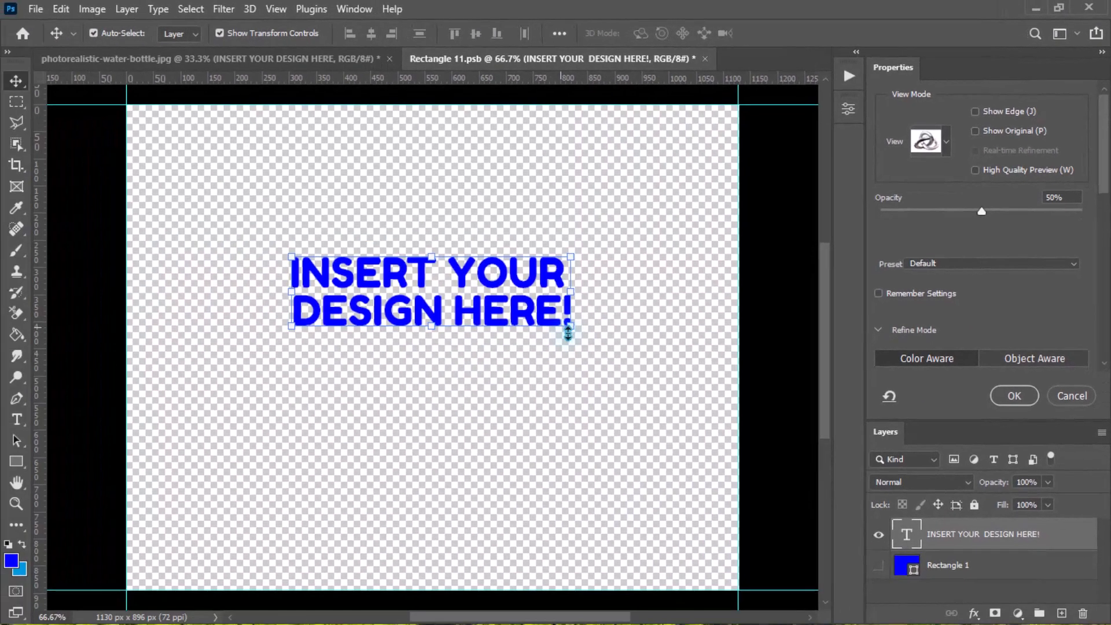
Step: Enlarge the two-line text proportionally from its centre to about 189% and move it slightly down to about Y 367 px
click(570, 328)
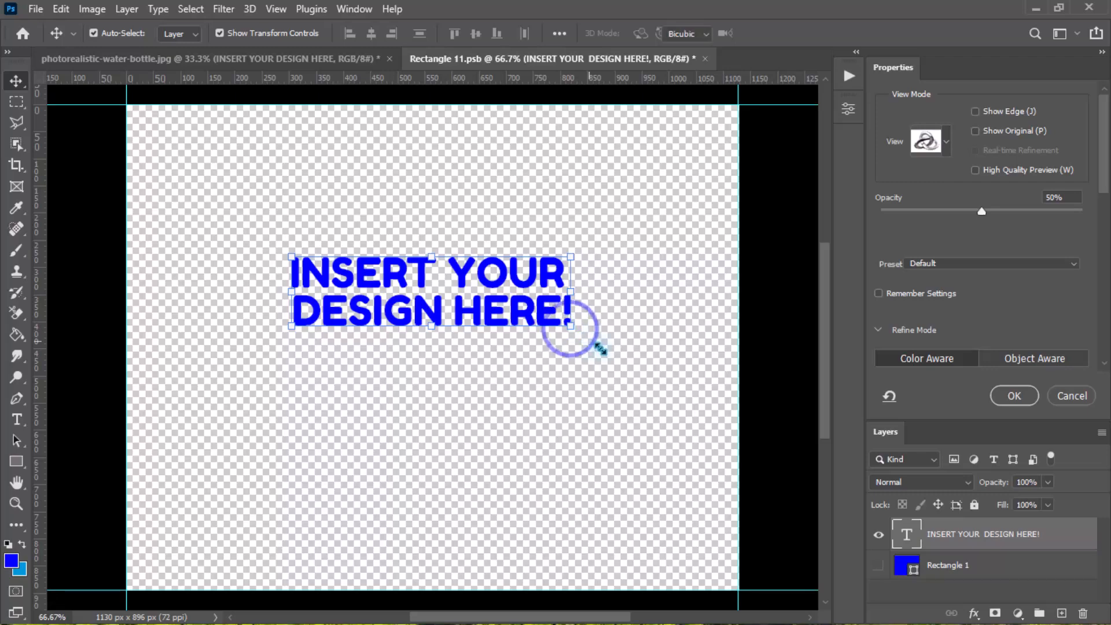
drag(603, 352, 686, 407)
key(alt+shift)
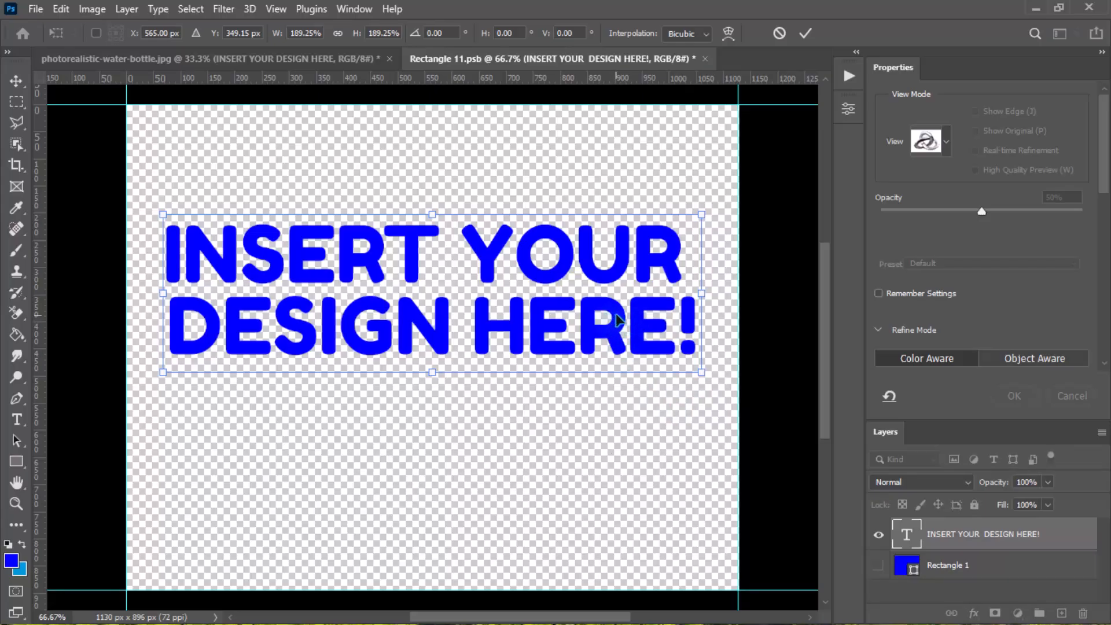
mouse_move(483, 277)
mouse_down()
mouse_move(501, 279)
mouse_move(474, 285)
mouse_move(485, 283)
mouse_up()
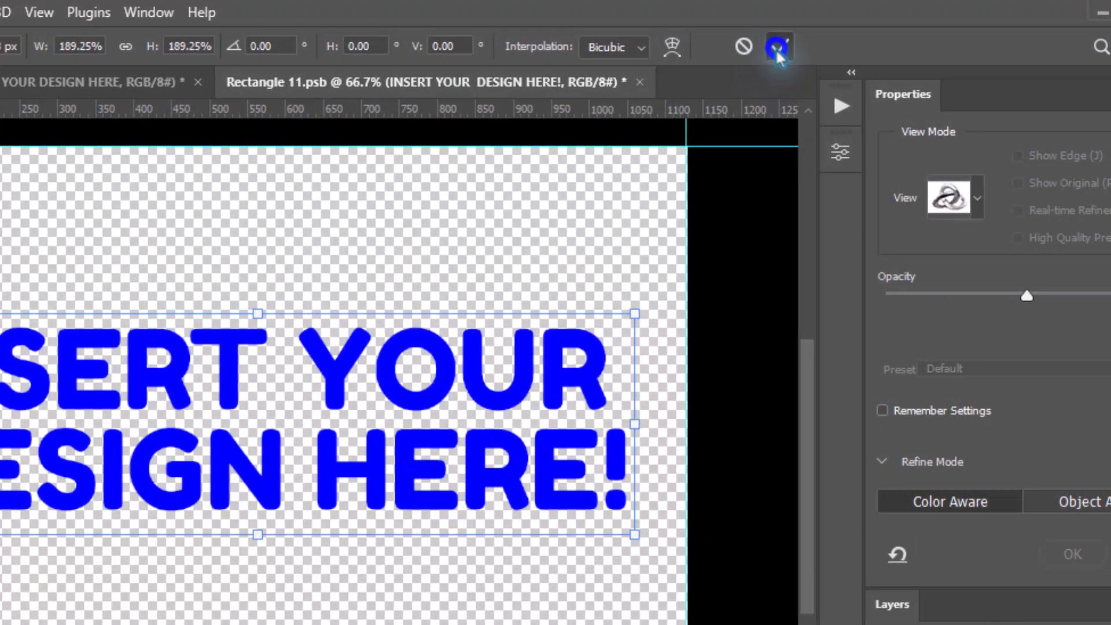
click(777, 48)
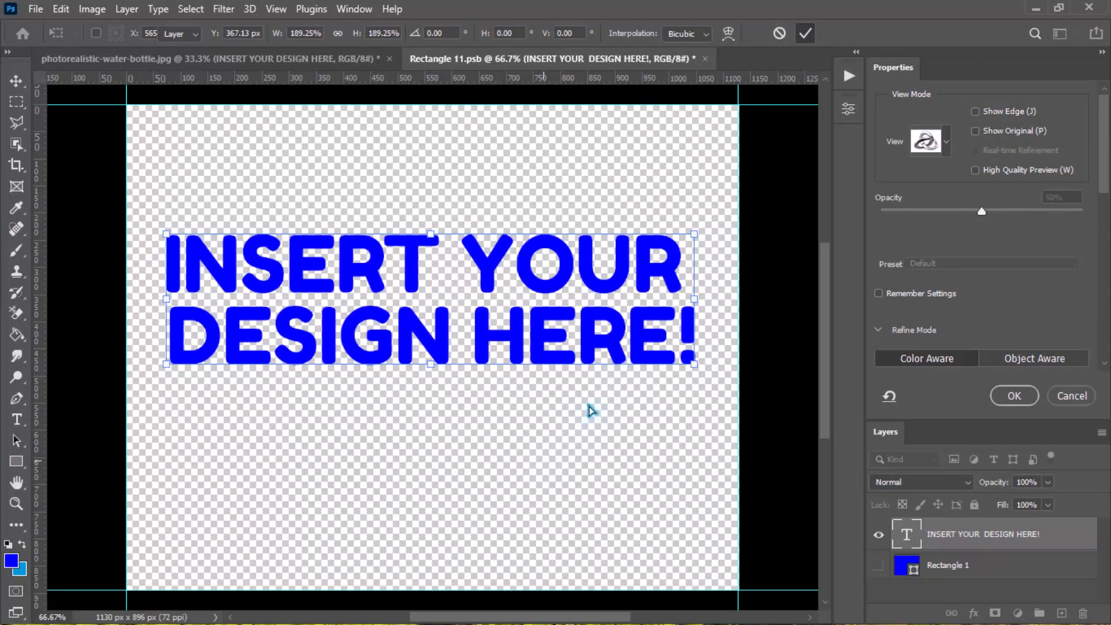
Step: Duplicate the two-line text layer and place one copy directly beneath the other, its top-left corner at about X 62, Y 498 px
key(ctrl+c)
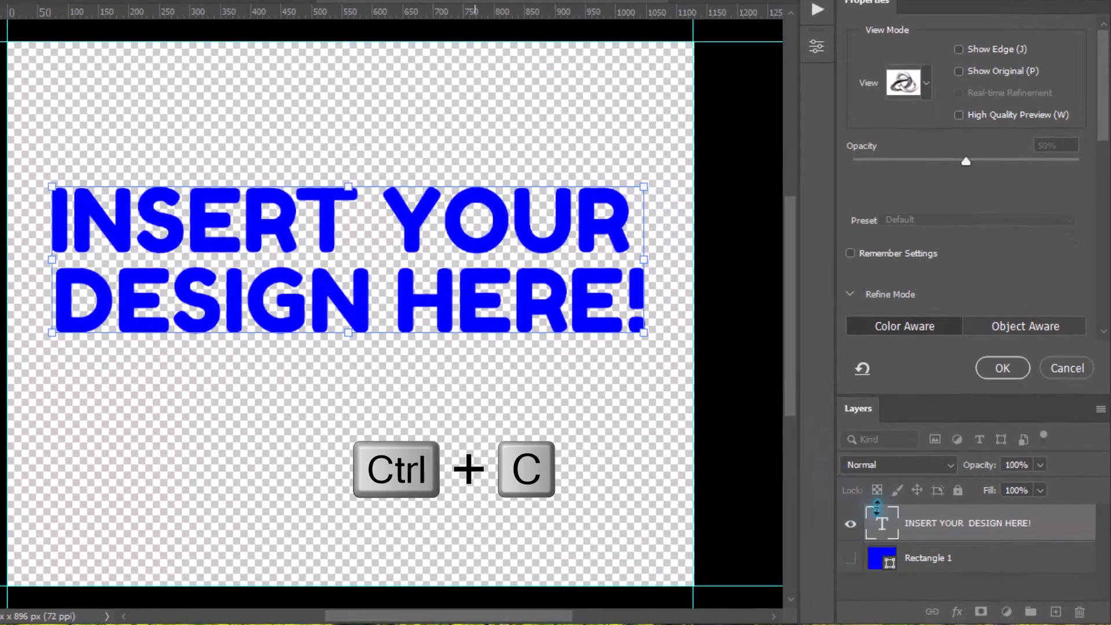
key(ctrl+v)
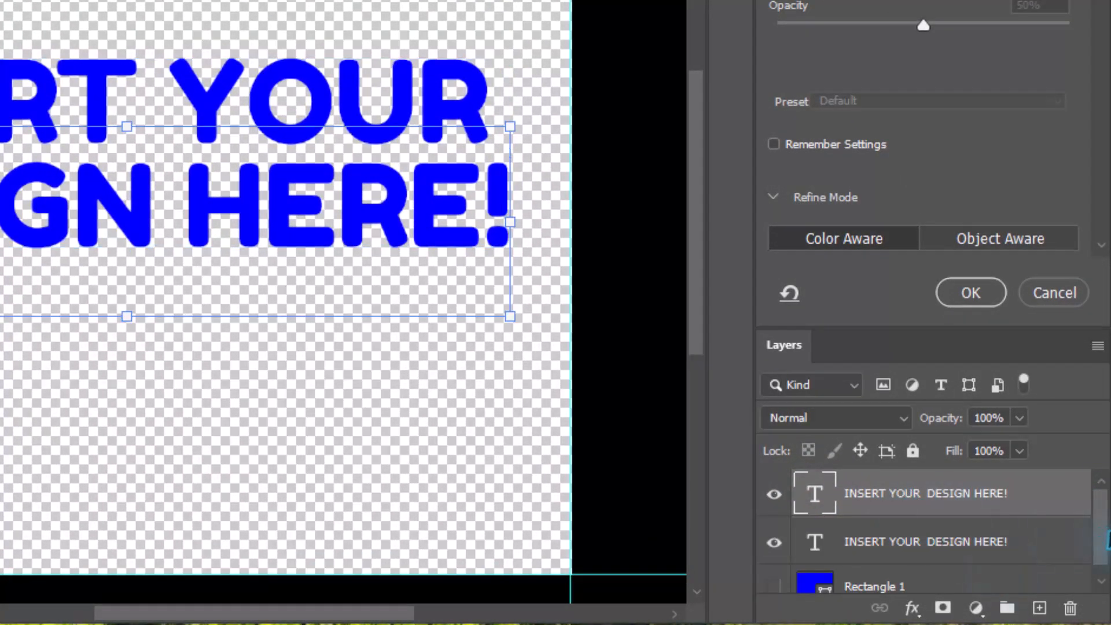
drag(999, 496, 996, 556)
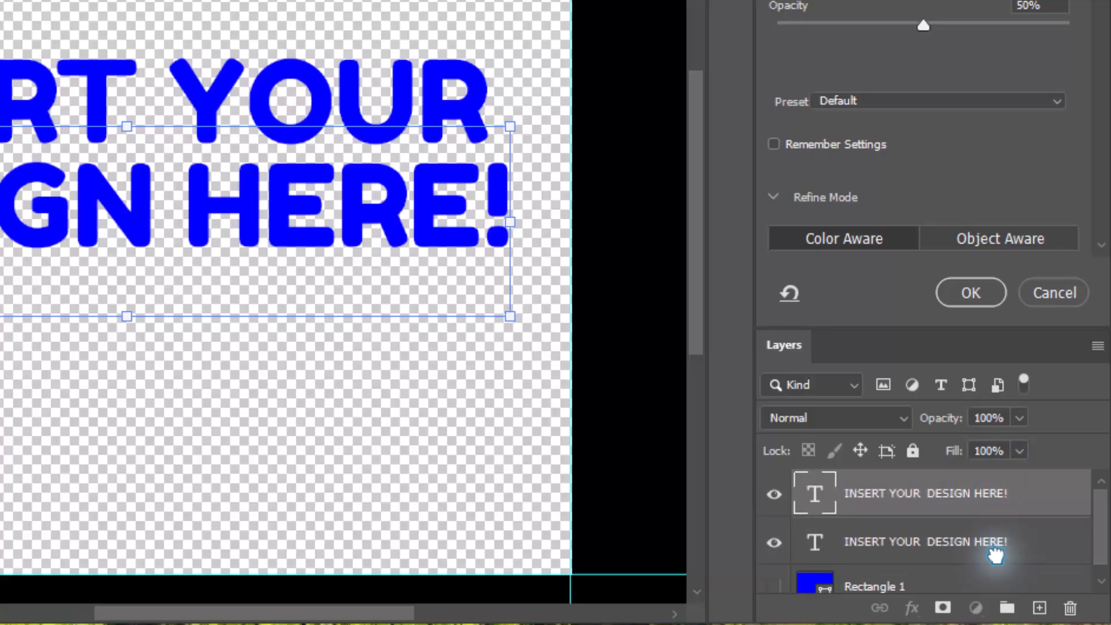
click(996, 556)
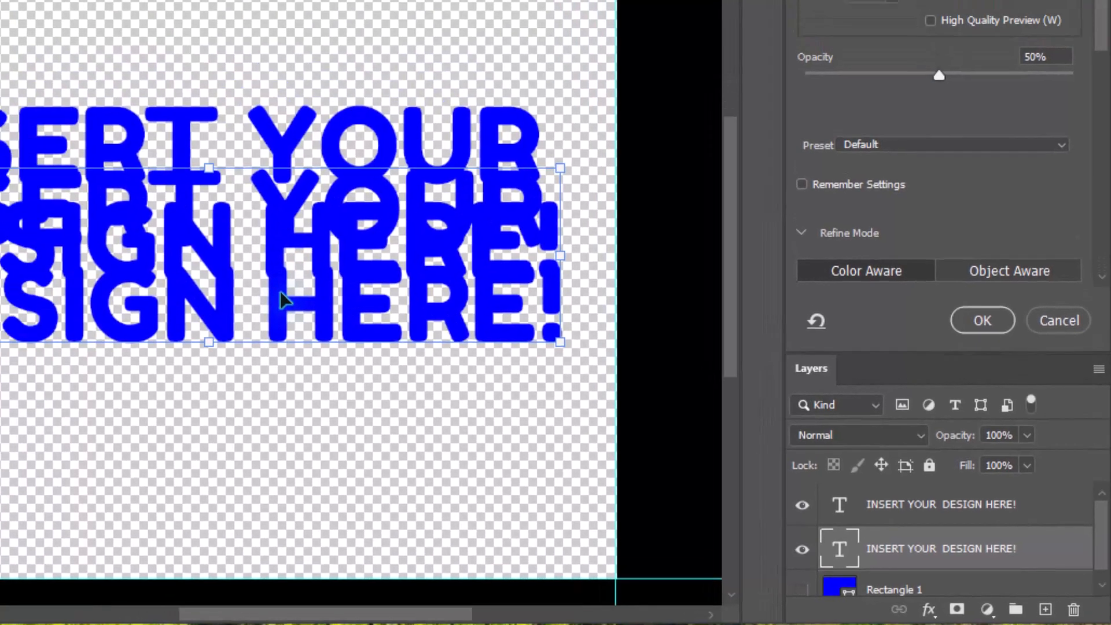
drag(282, 300, 266, 428)
drag(484, 476, 484, 477)
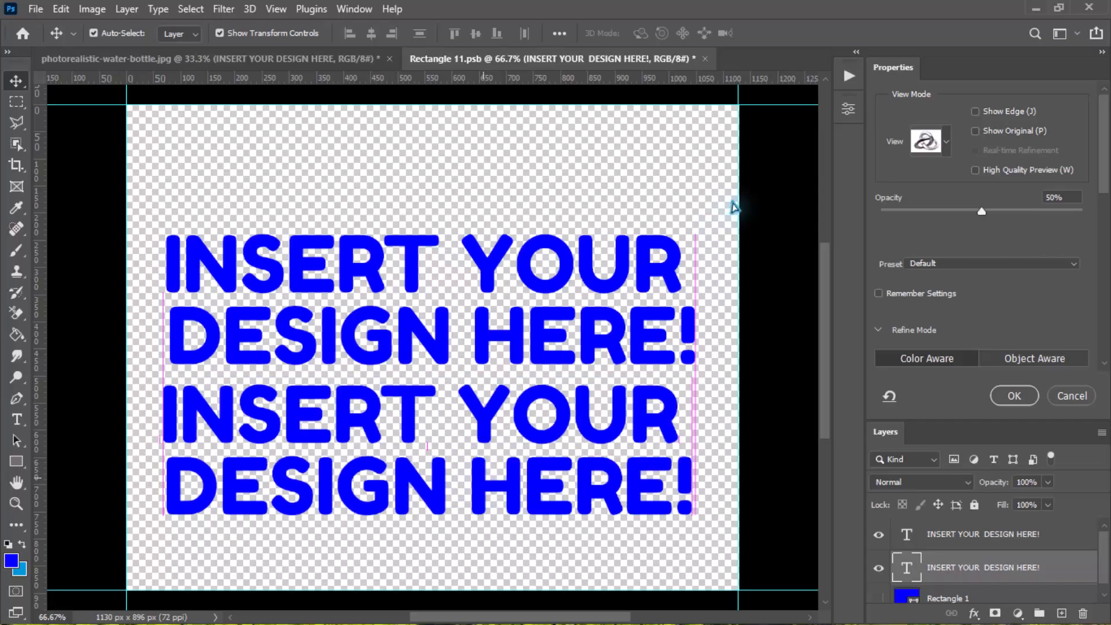
Step: Change the lower text copy's font to Lato in the Black style
click(848, 111)
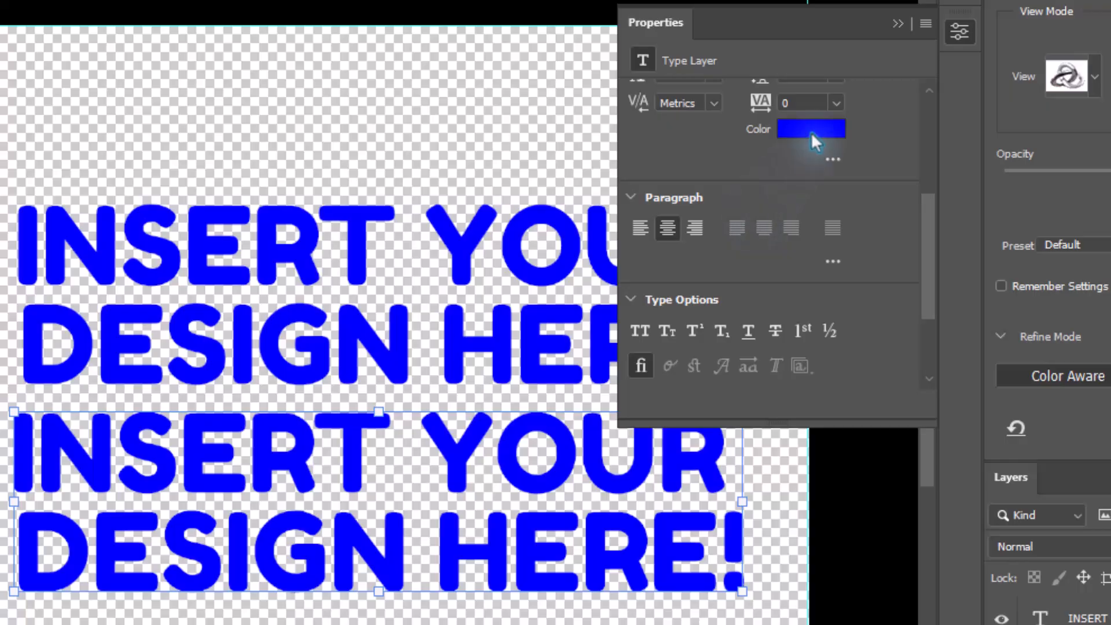
drag(928, 220, 928, 78)
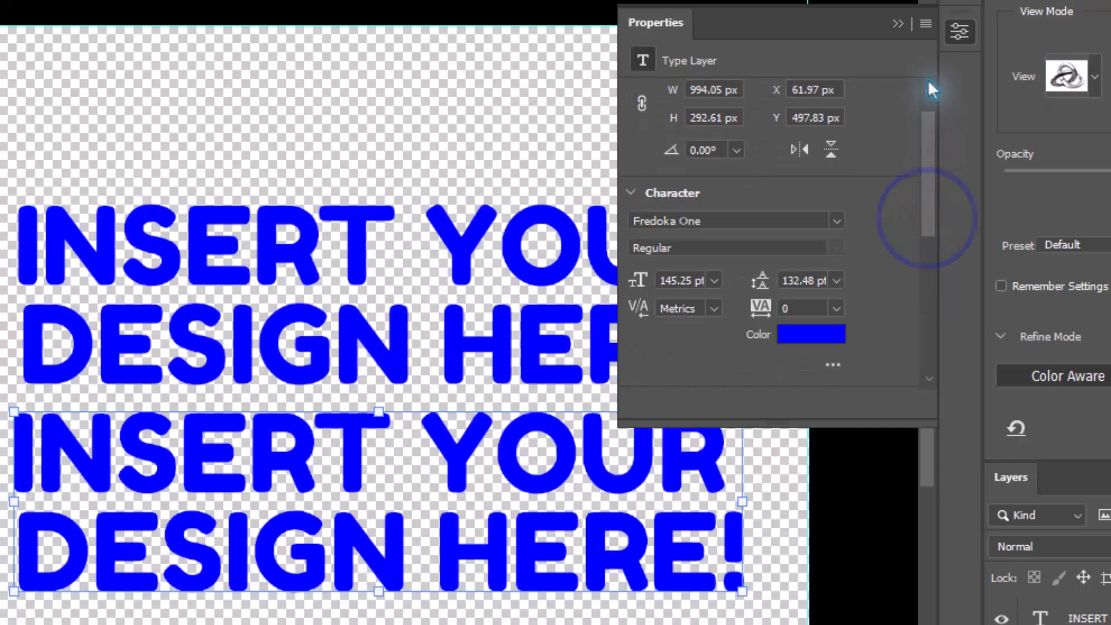
click(834, 223)
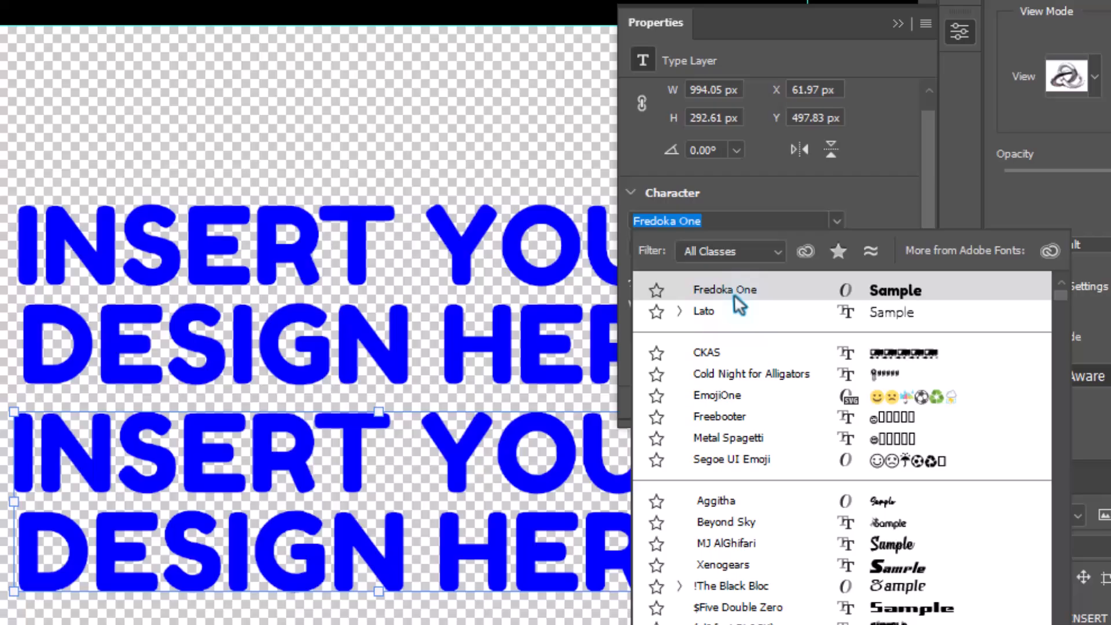
click(706, 316)
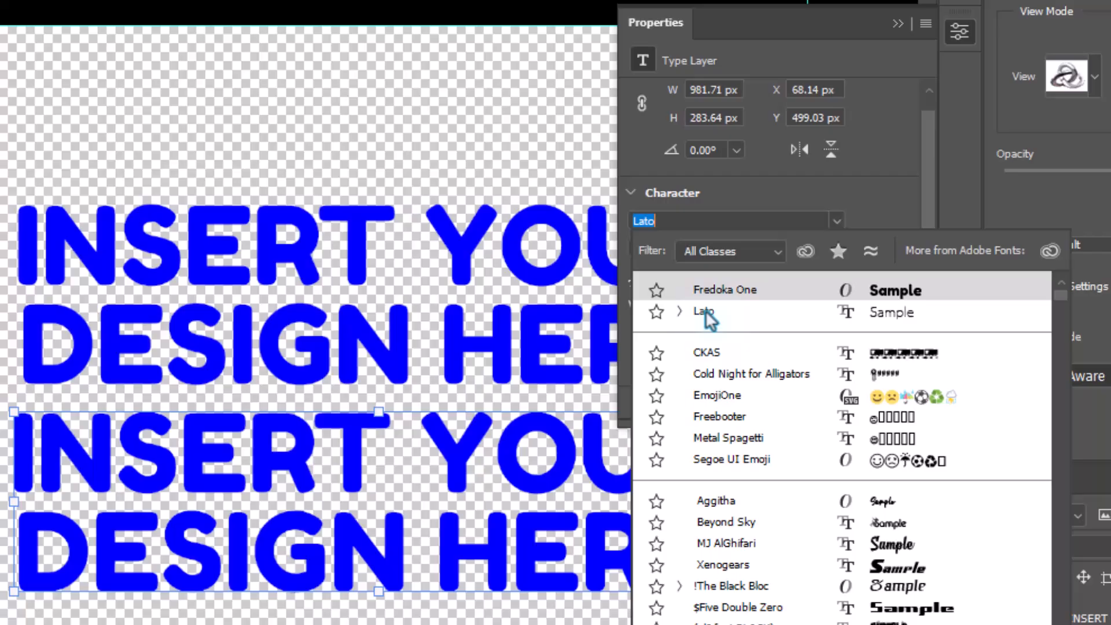
click(707, 316)
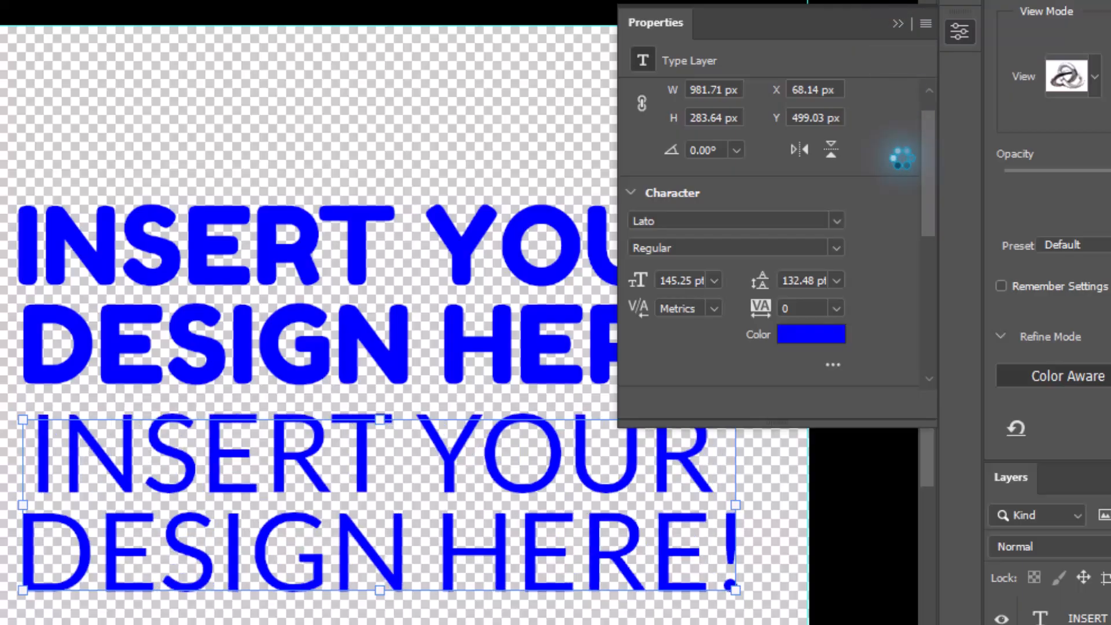
click(837, 248)
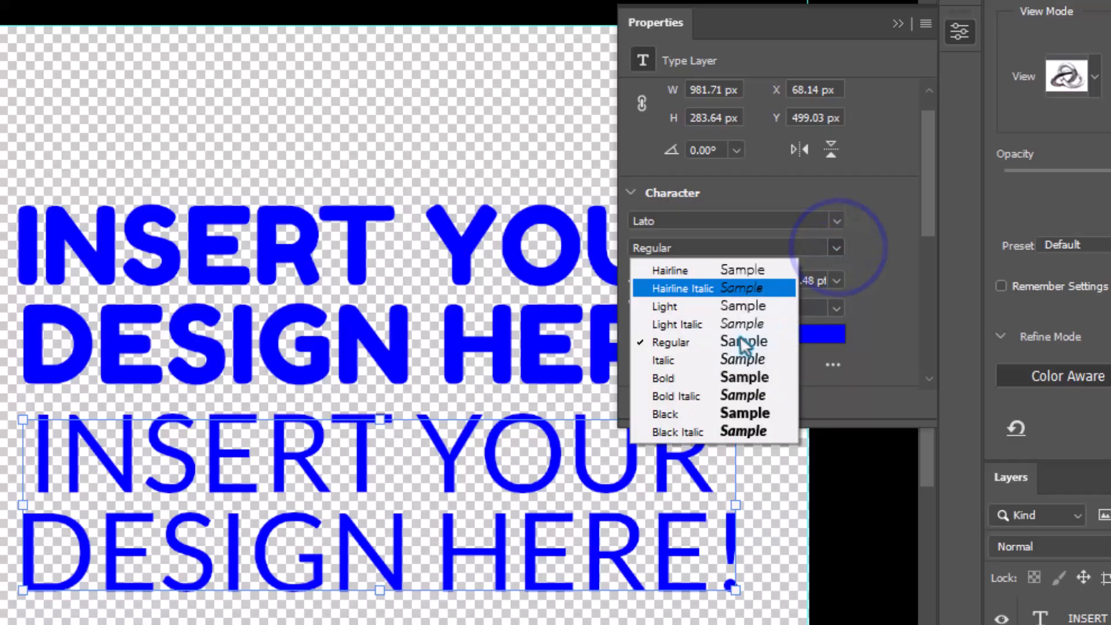
click(721, 418)
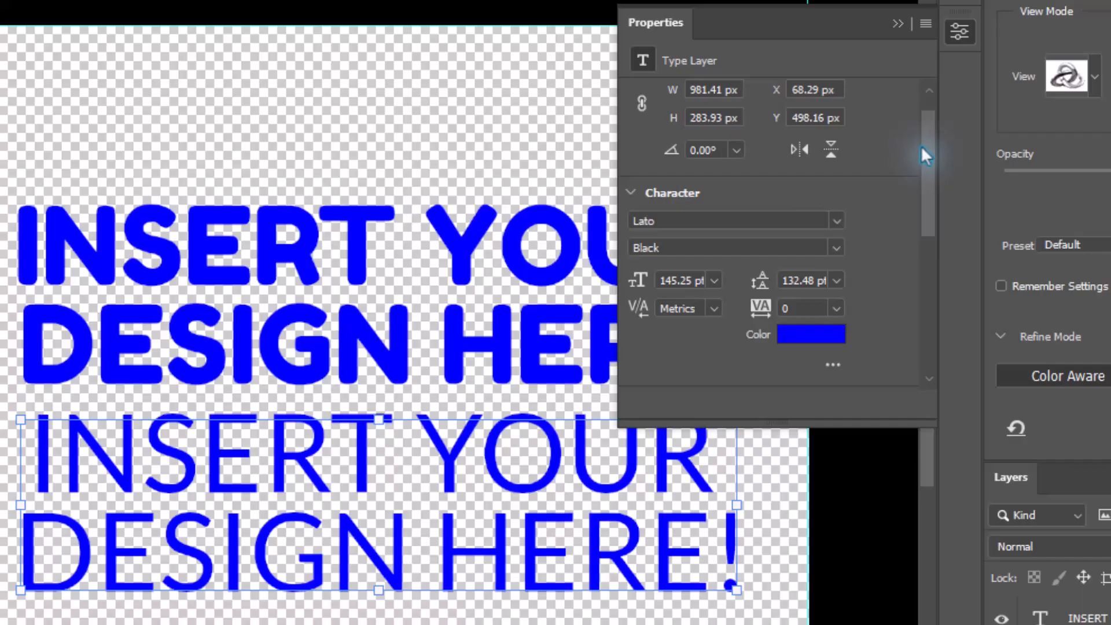
Step: Reduce the lower text copy's font size to 60 pt and finally to 30 pt
mouse_move(922, 145)
mouse_down()
mouse_move(912, 247)
mouse_move(923, 151)
mouse_up()
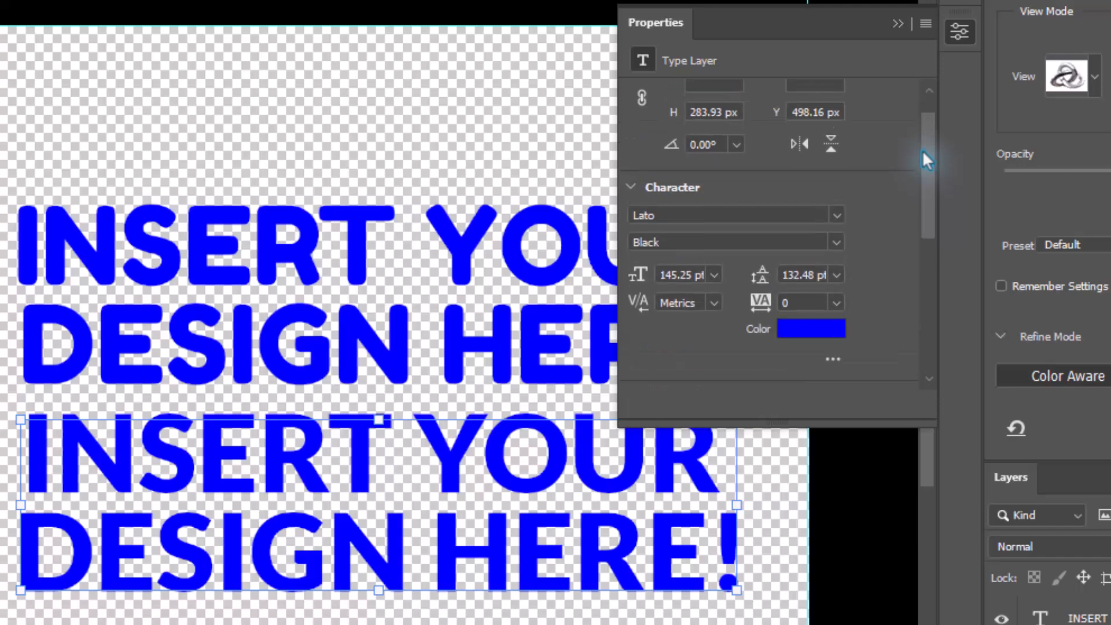
click(713, 277)
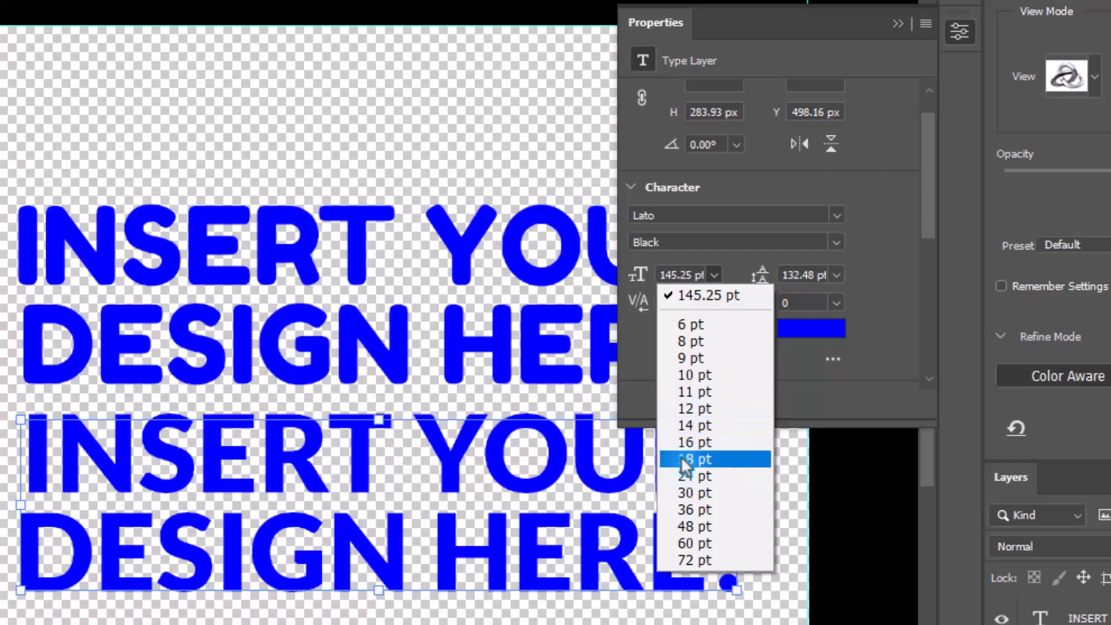
click(696, 543)
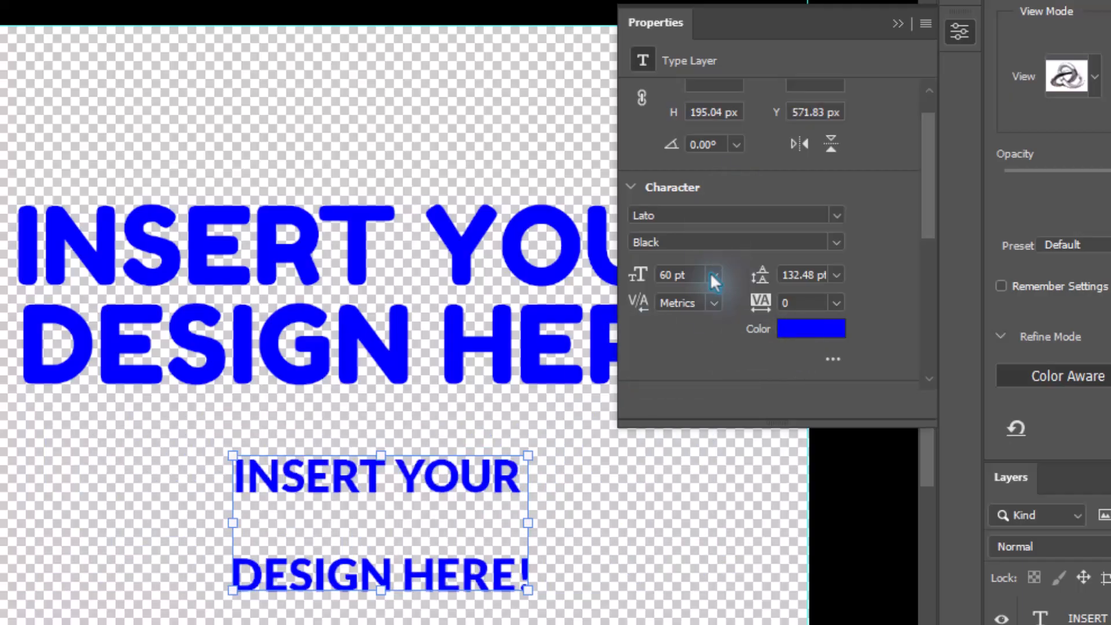
click(713, 276)
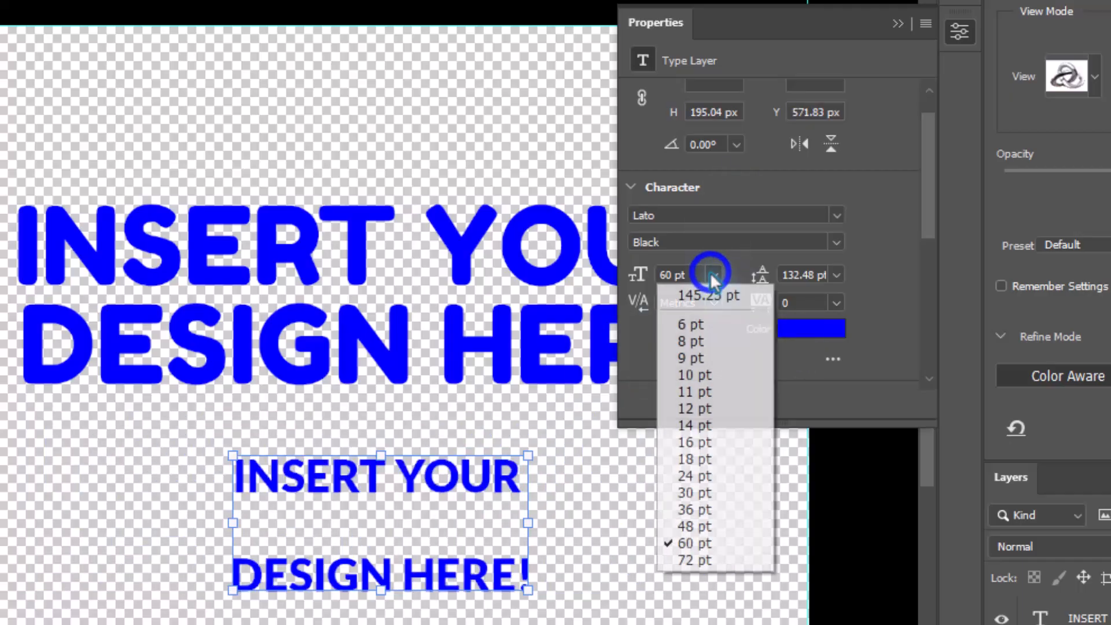
click(695, 493)
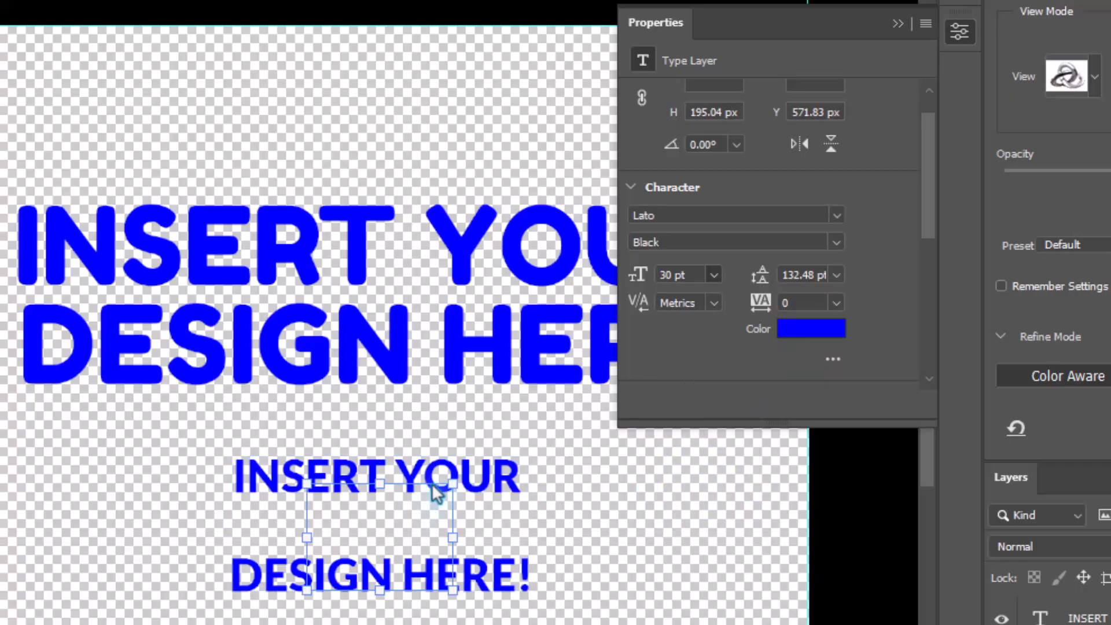
Step: Replace the lower text copy's content with the single line "DESIGNED BY YusufGraphicsTM"
click(401, 509)
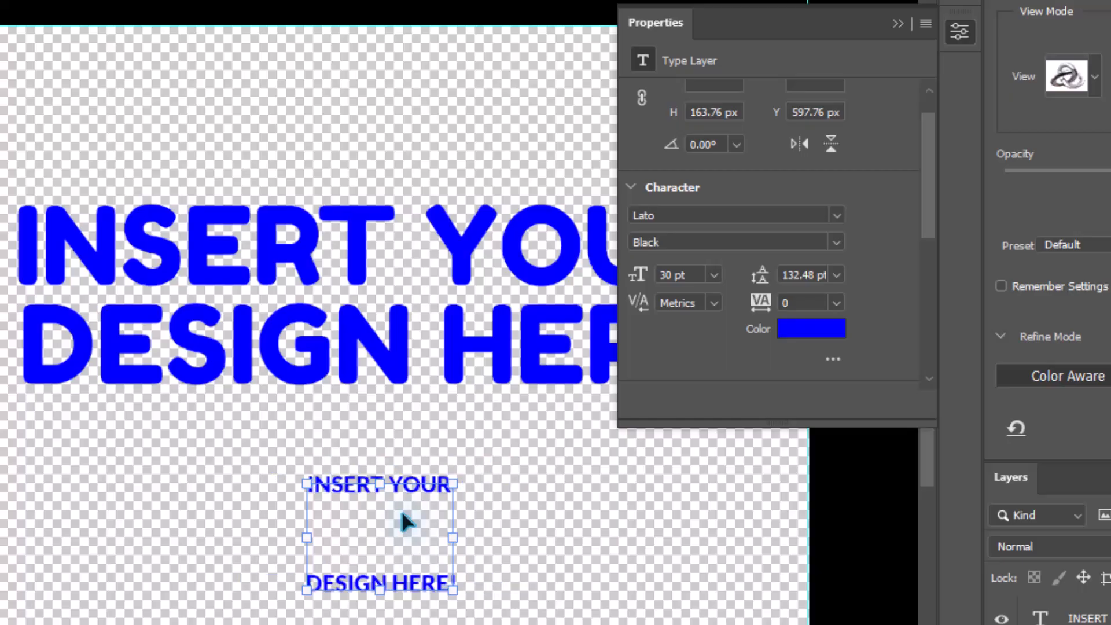
click(428, 490)
click(414, 487)
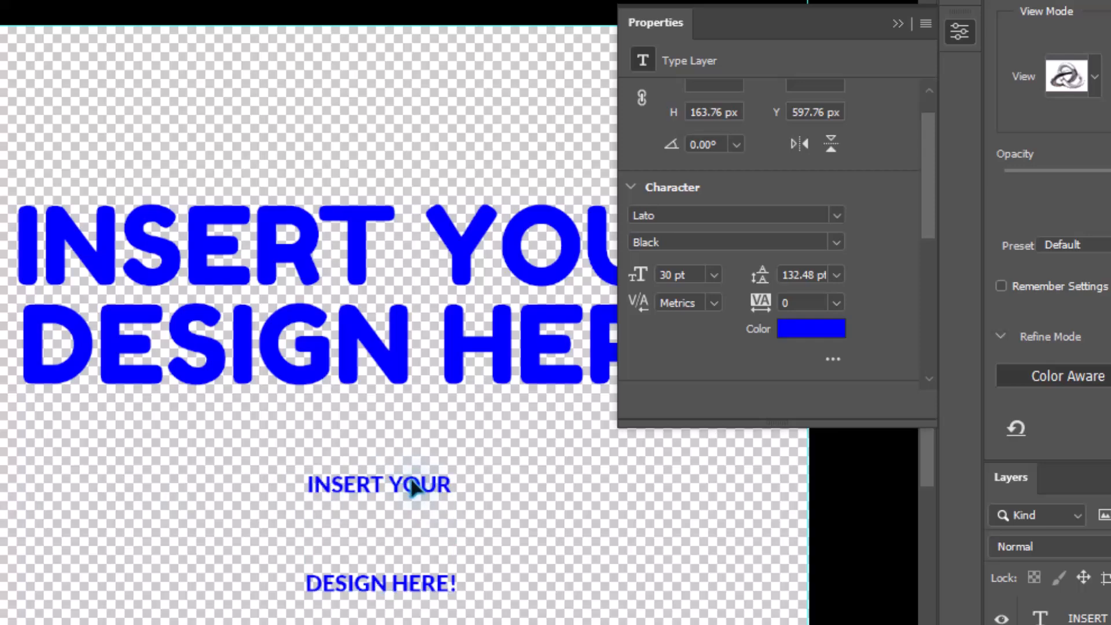
key(ctrl+a)
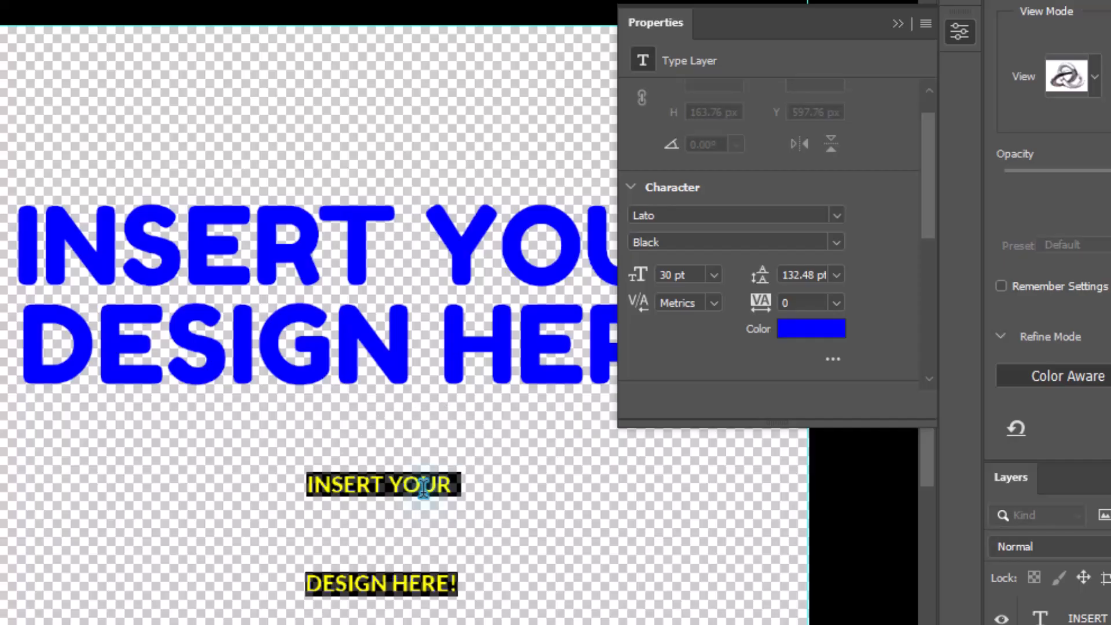
key(BackSpace)
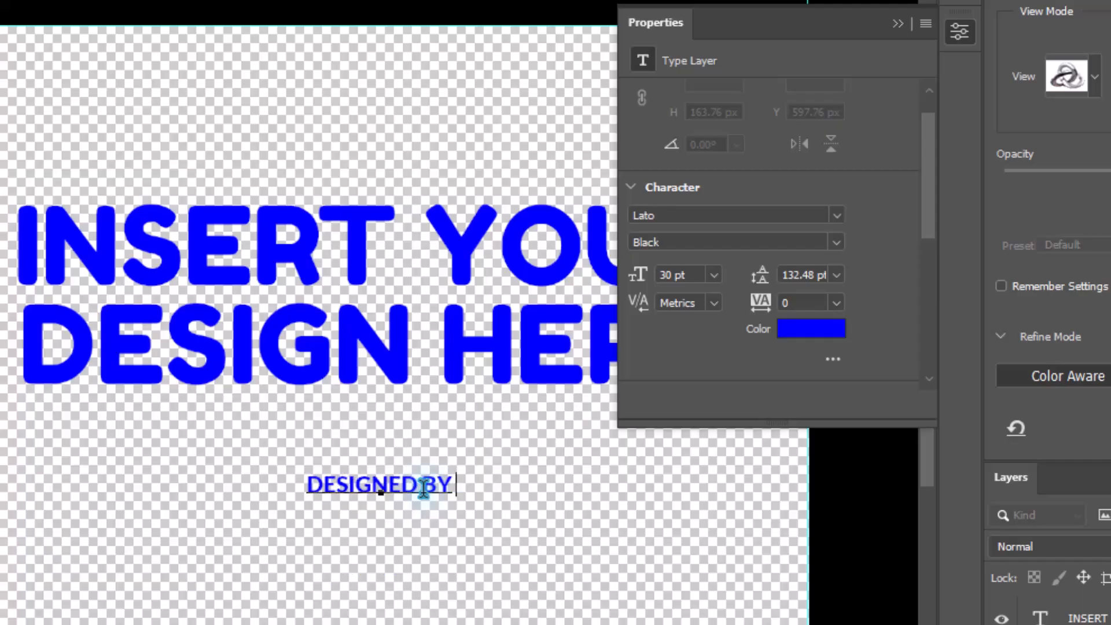
text(Y)
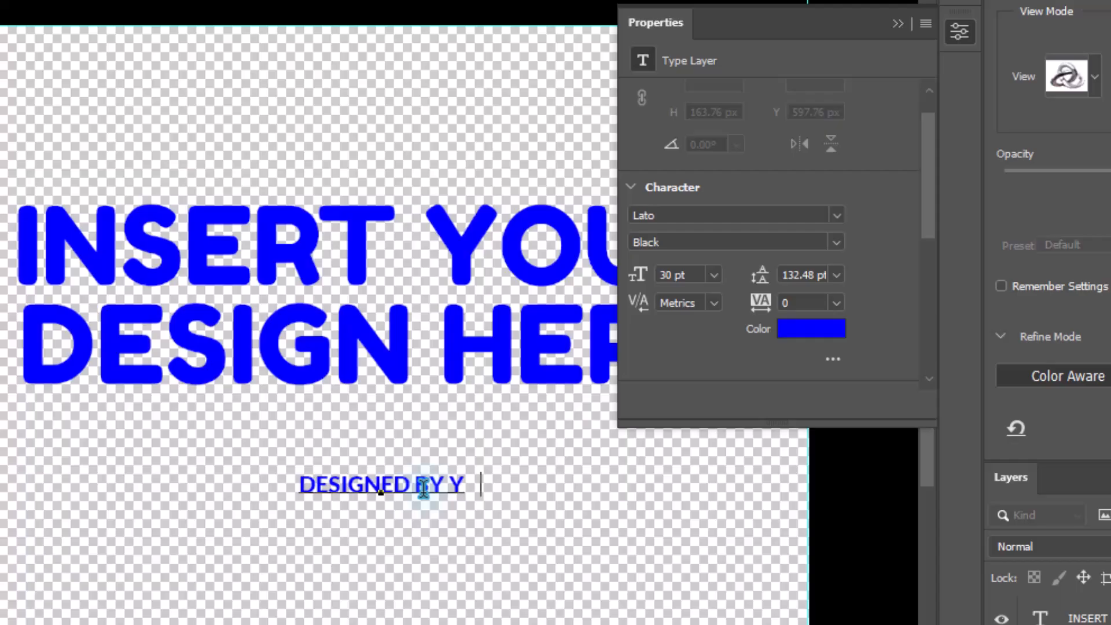
text(usuf)
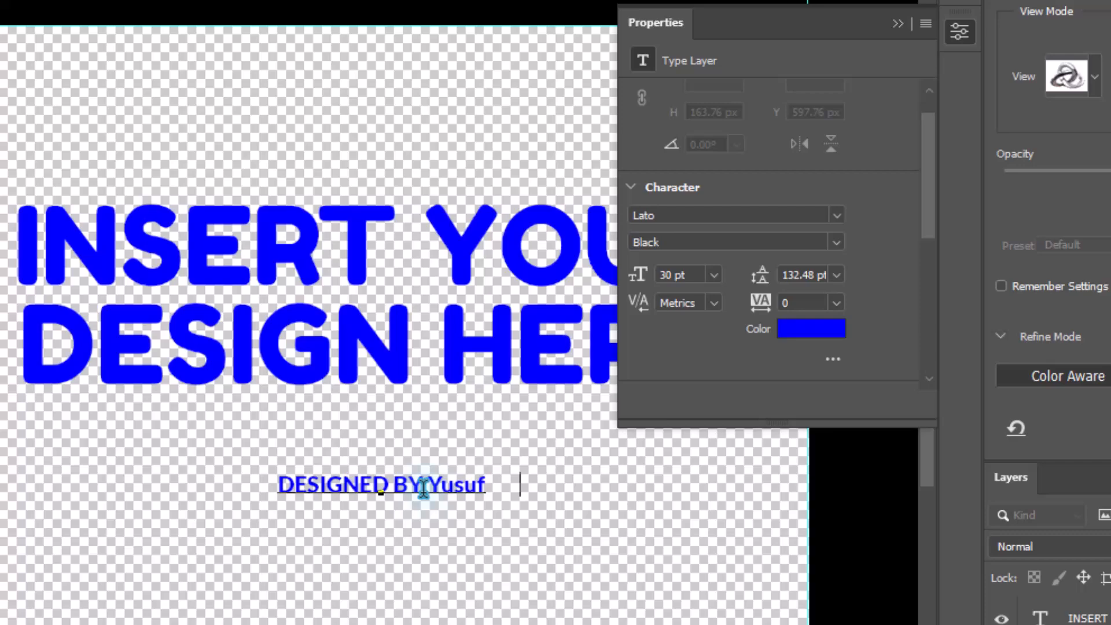
key(BackSpace)
key(BackSpace)
text(Graphics)
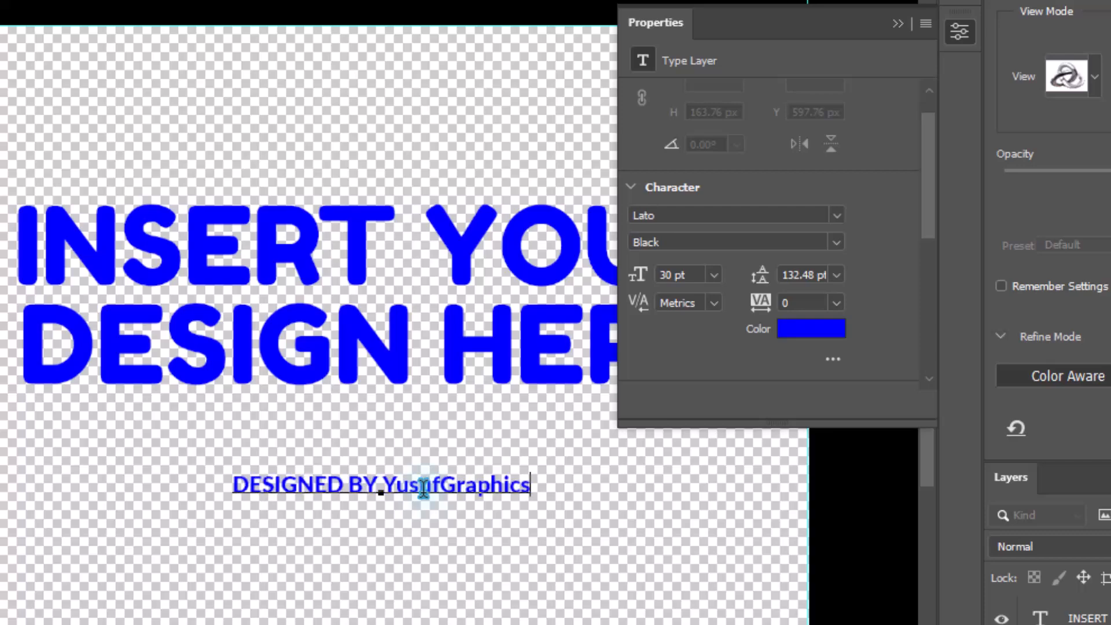
text(TM)
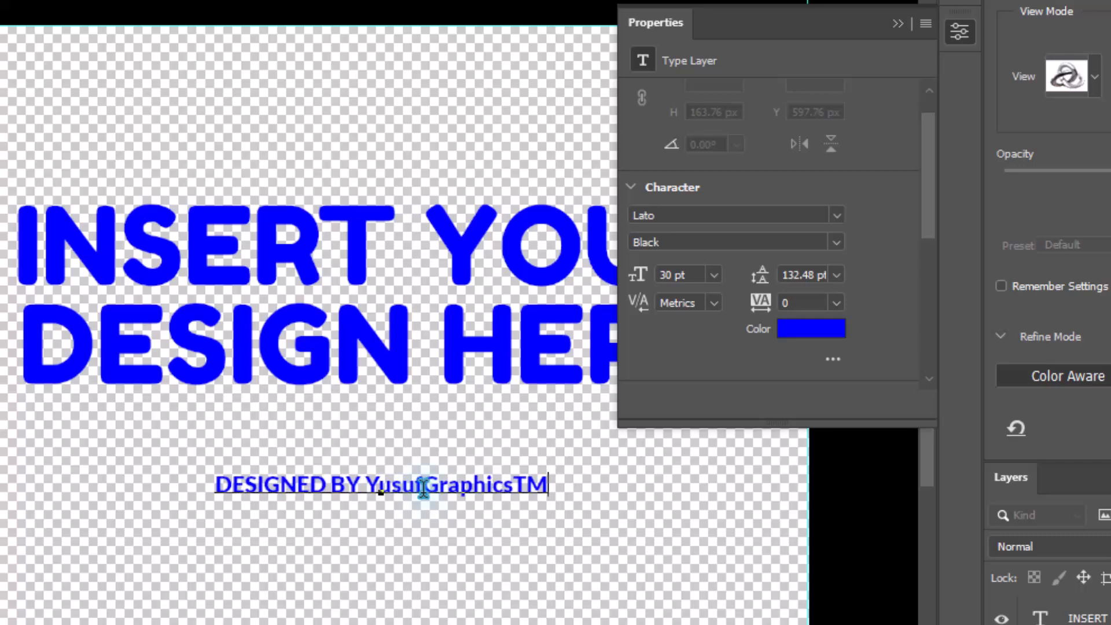
Step: Format the "TM" at the end of the credit line as superscript, collapse the floating Properties panel and commit the text edit
shift+click(514, 486)
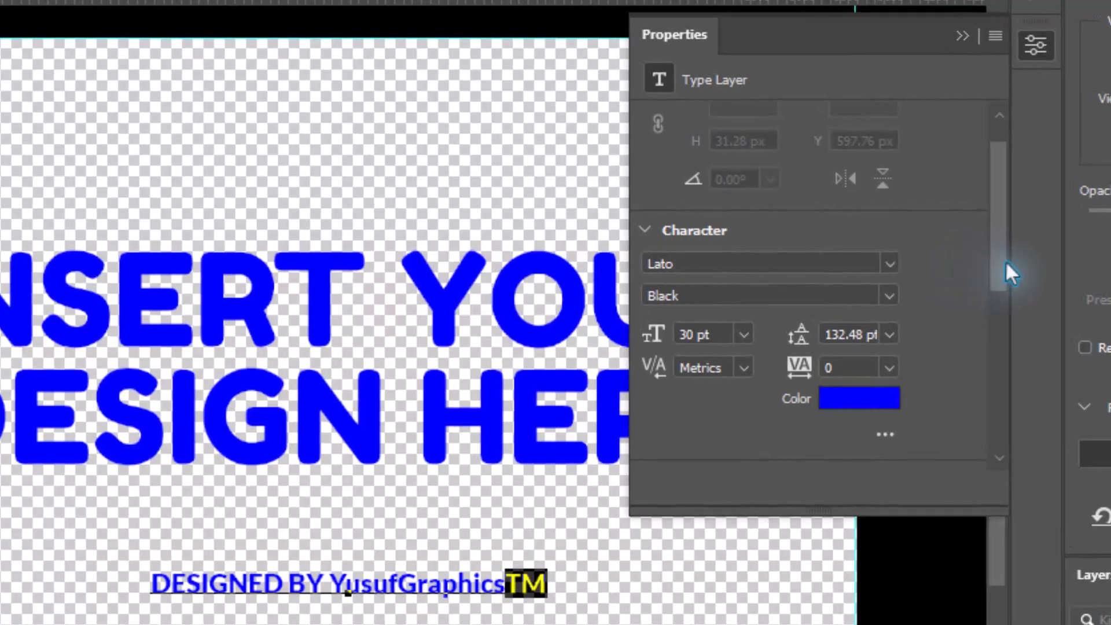
drag(1000, 272, 985, 392)
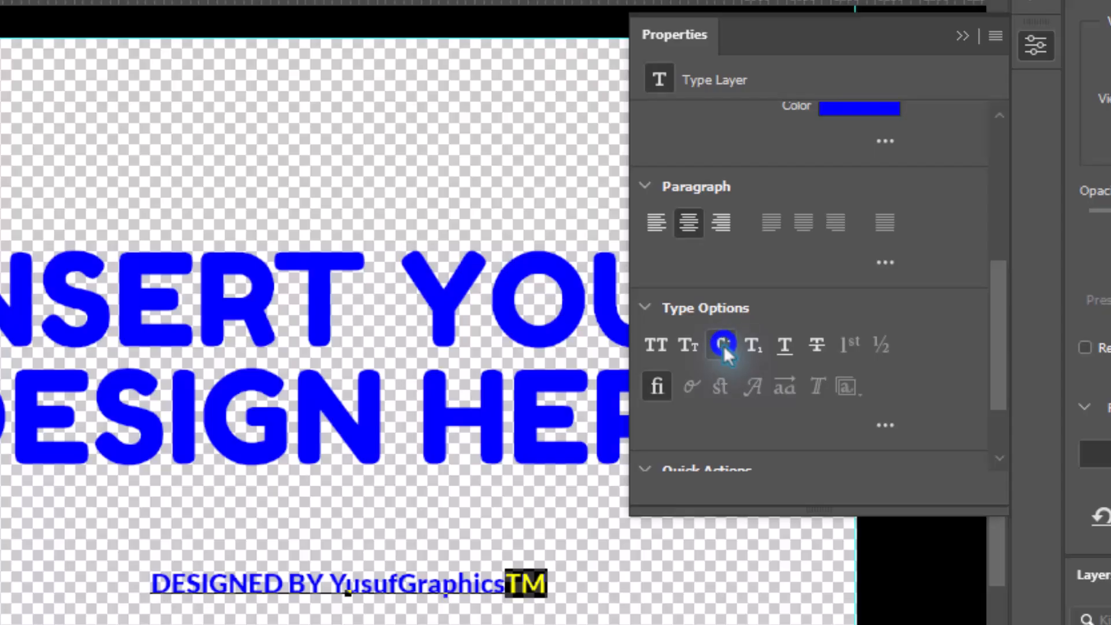
click(723, 345)
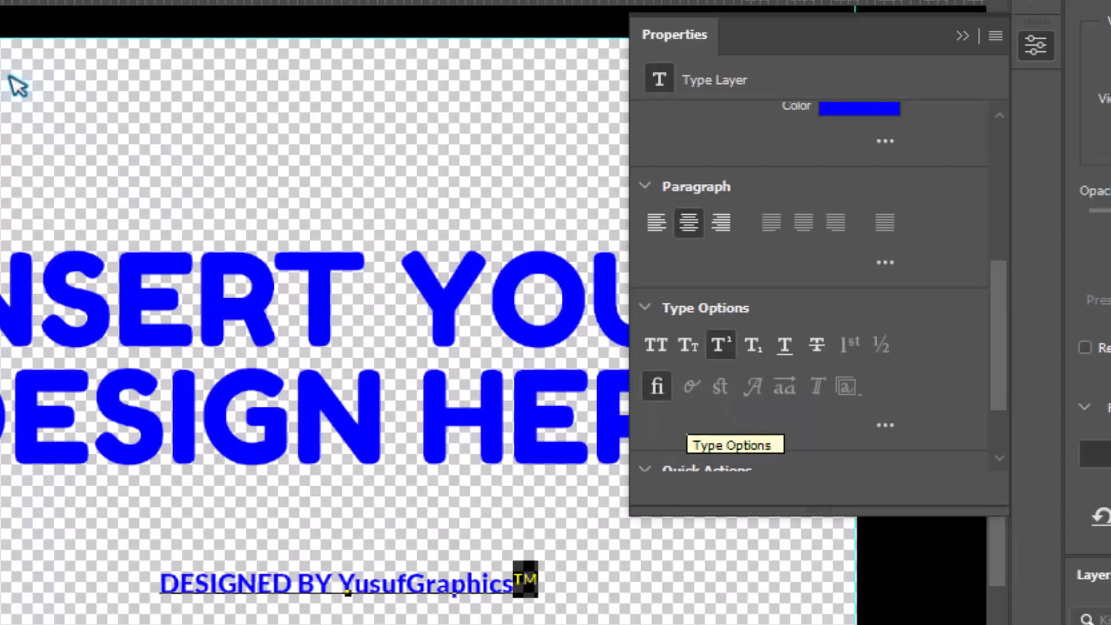
click(962, 36)
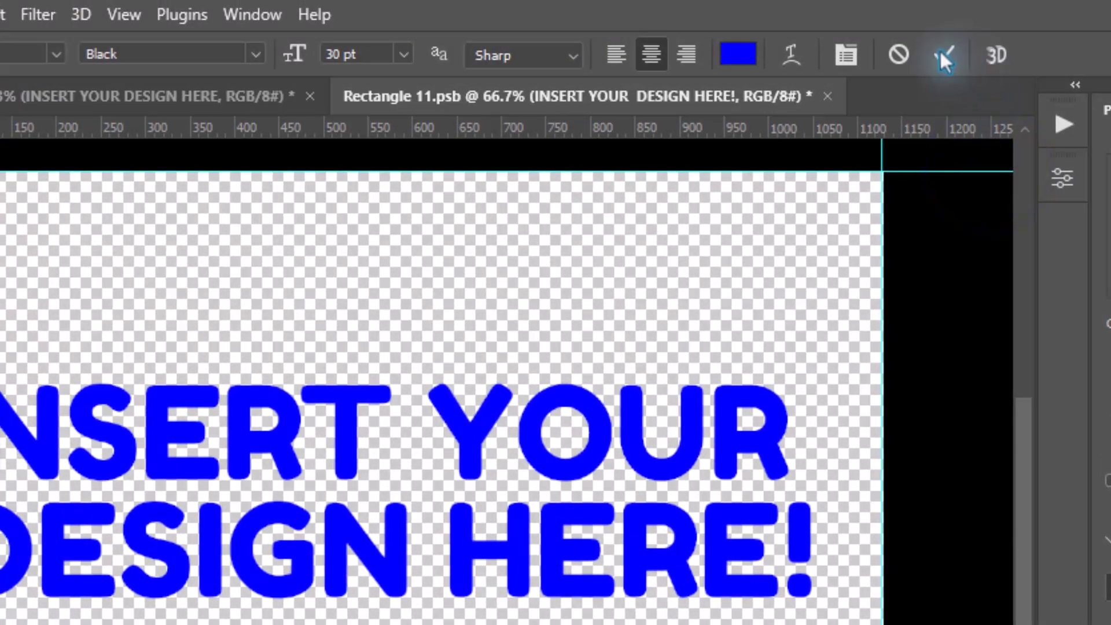
click(942, 55)
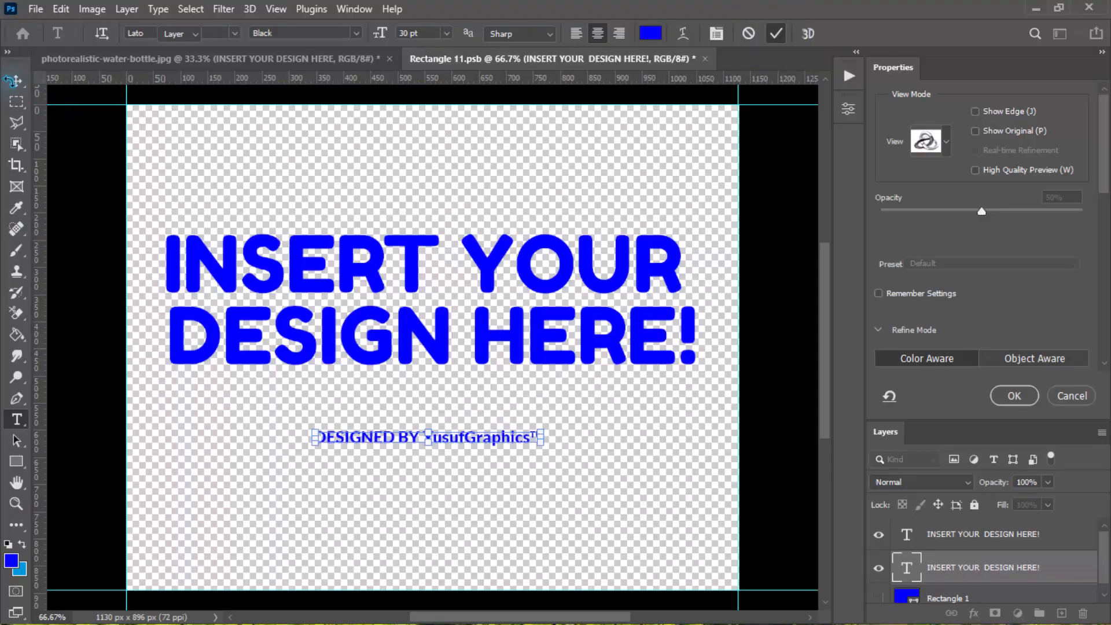
Step: Enlarge the credit line proportionally from its centre to about 214% and move it up under the headline to about Y 538 px
click(14, 81)
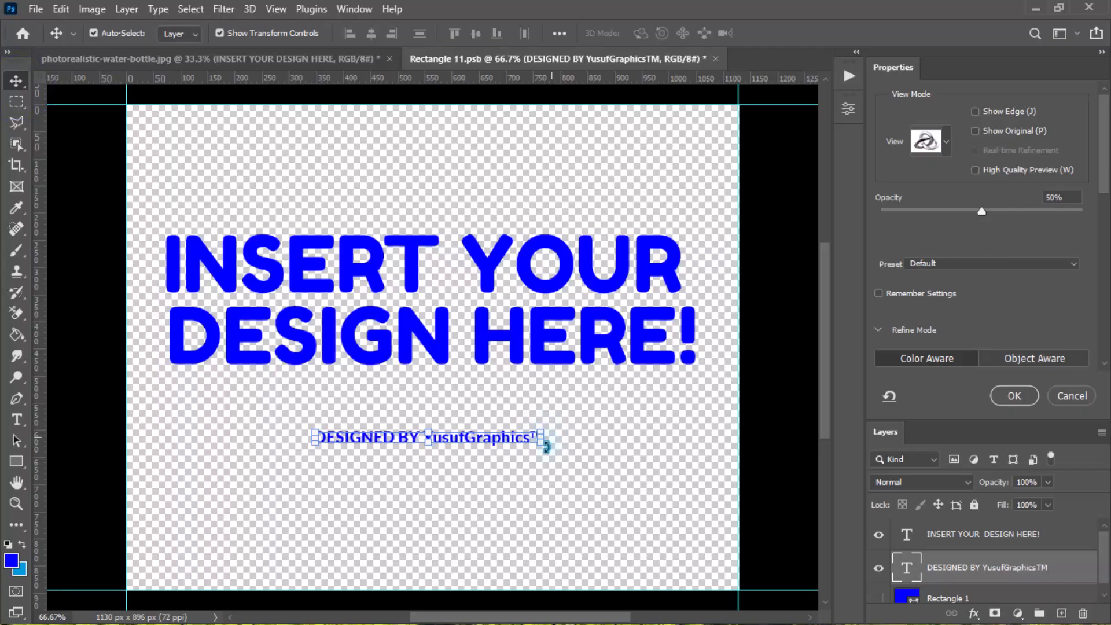
key(alt+shift)
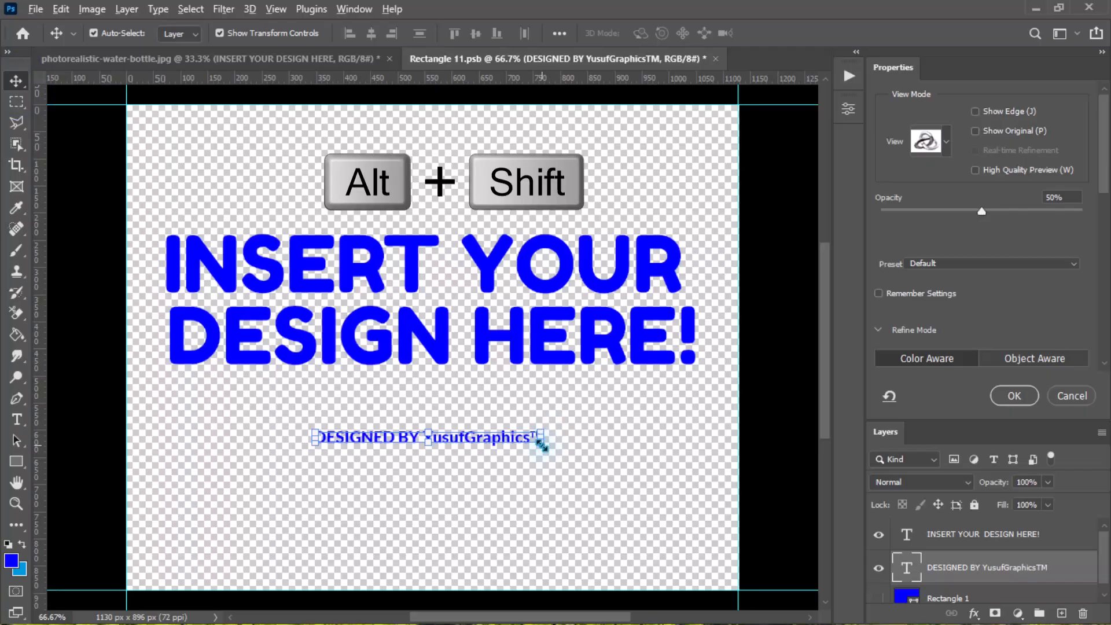
drag(541, 444, 665, 507)
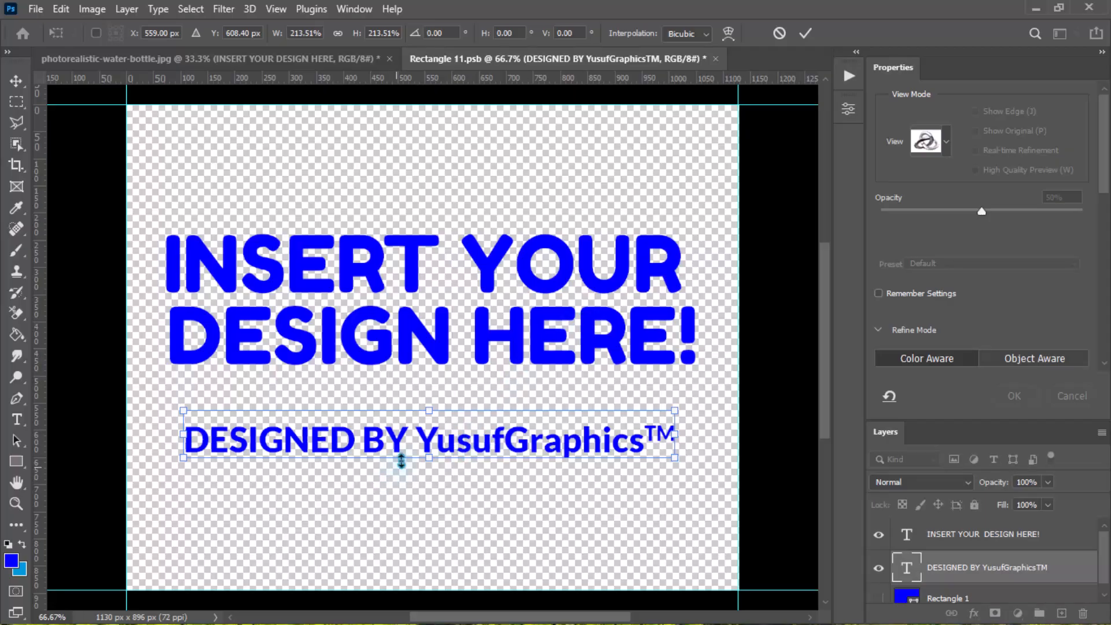
drag(429, 446, 427, 407)
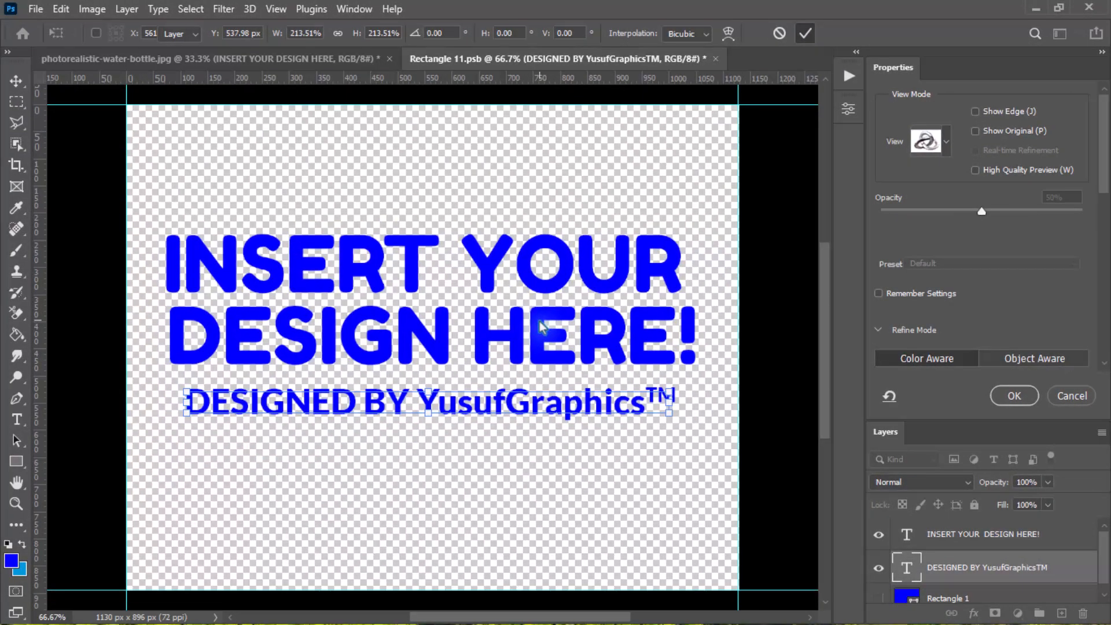
key(Return)
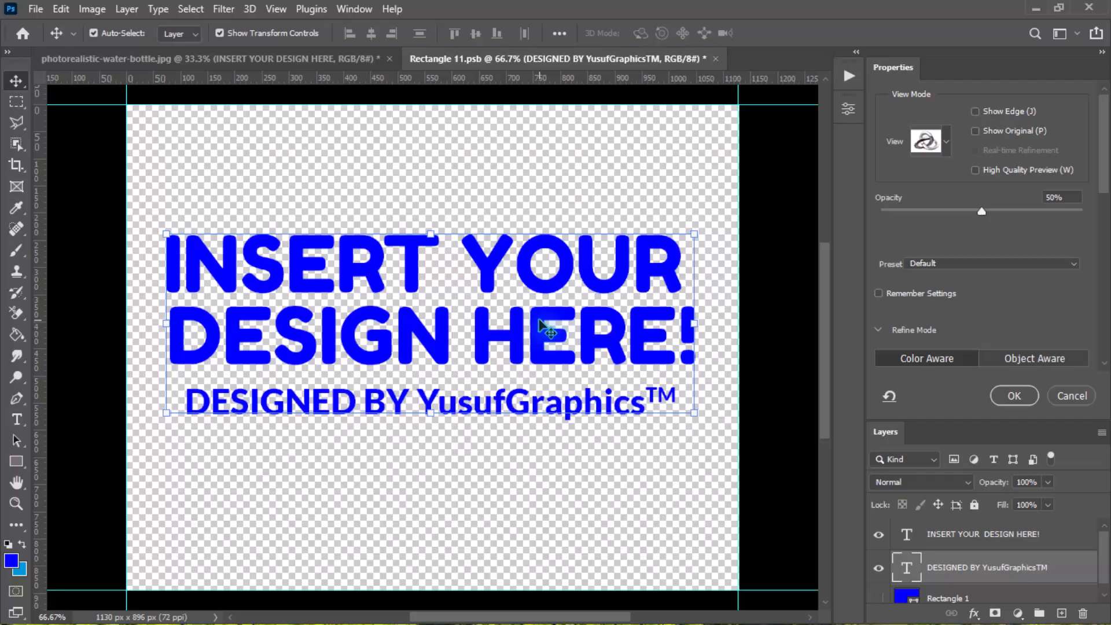
Step: Select the headline together with the credit line and move both down toward the vertical middle of the label
shift+click(546, 336)
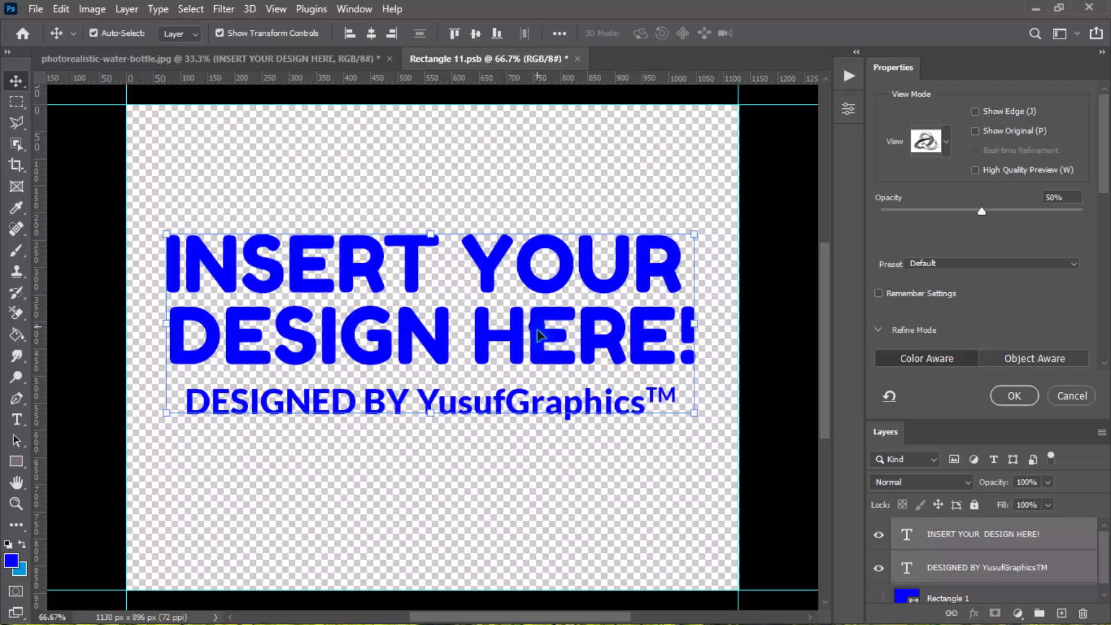
drag(537, 335, 541, 371)
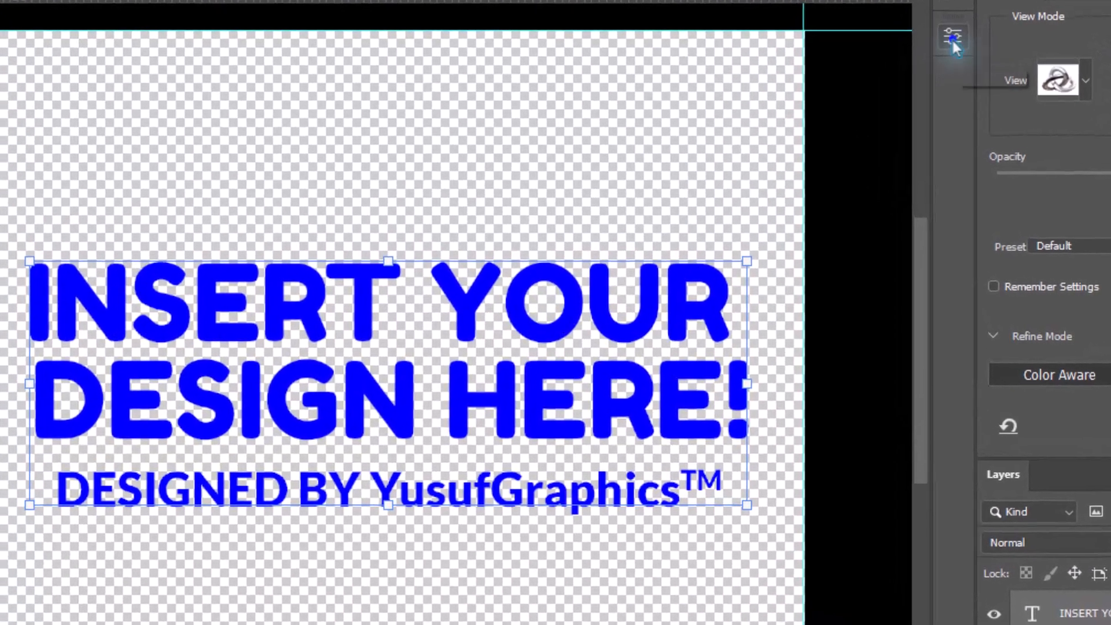
Step: Set the headline and the credit line to the same typeface in the Black style
click(877, 92)
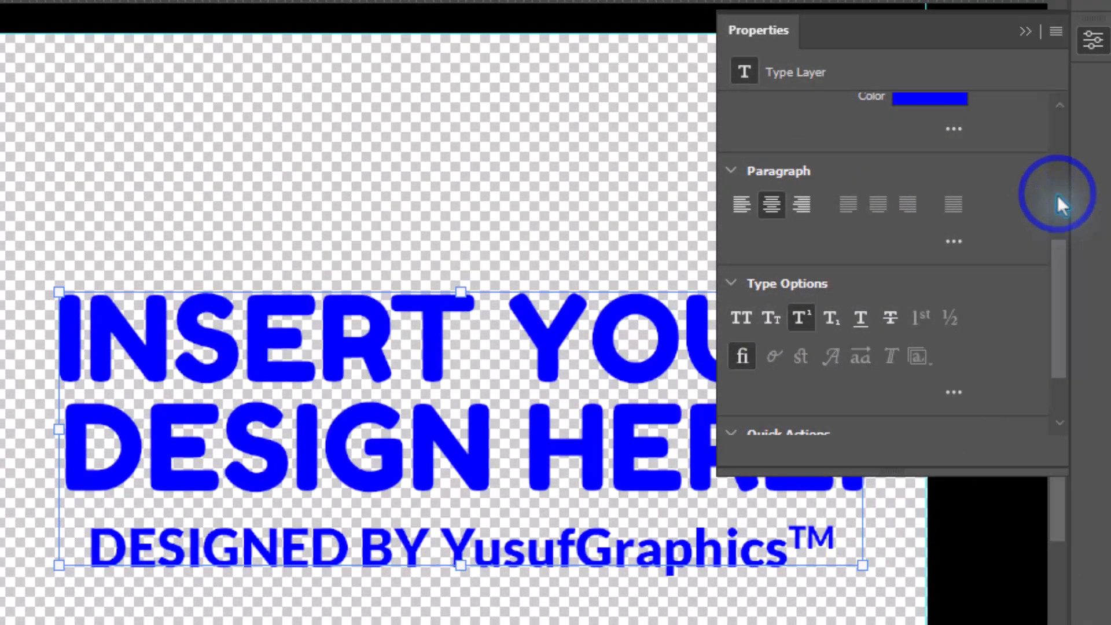
drag(1062, 283, 1077, 99)
scroll(963, 328, down, 5)
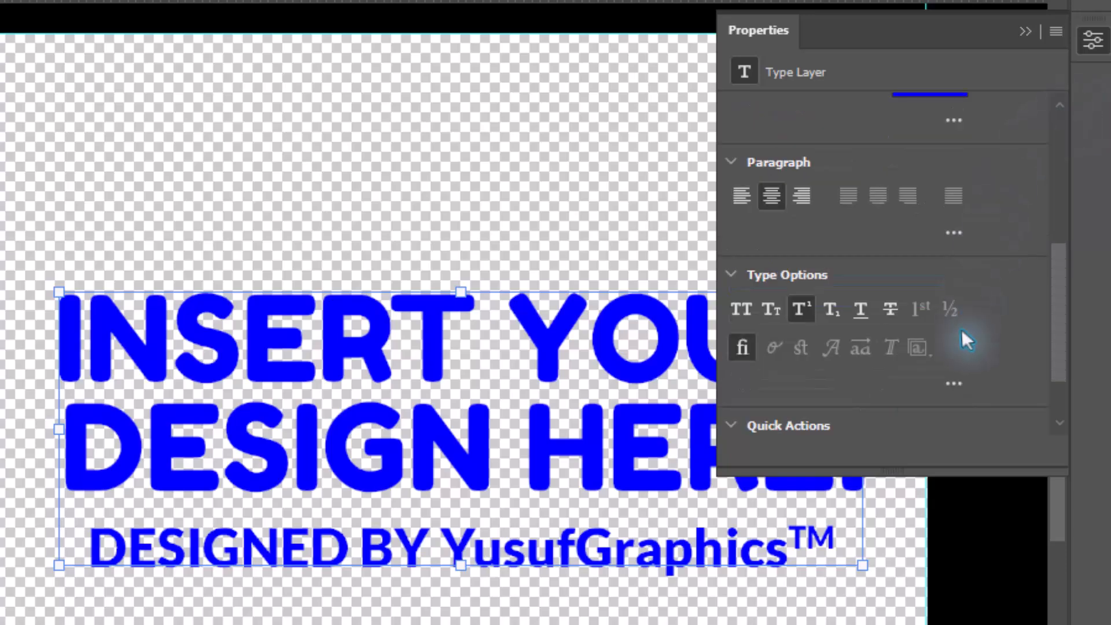
drag(1055, 275, 1067, 231)
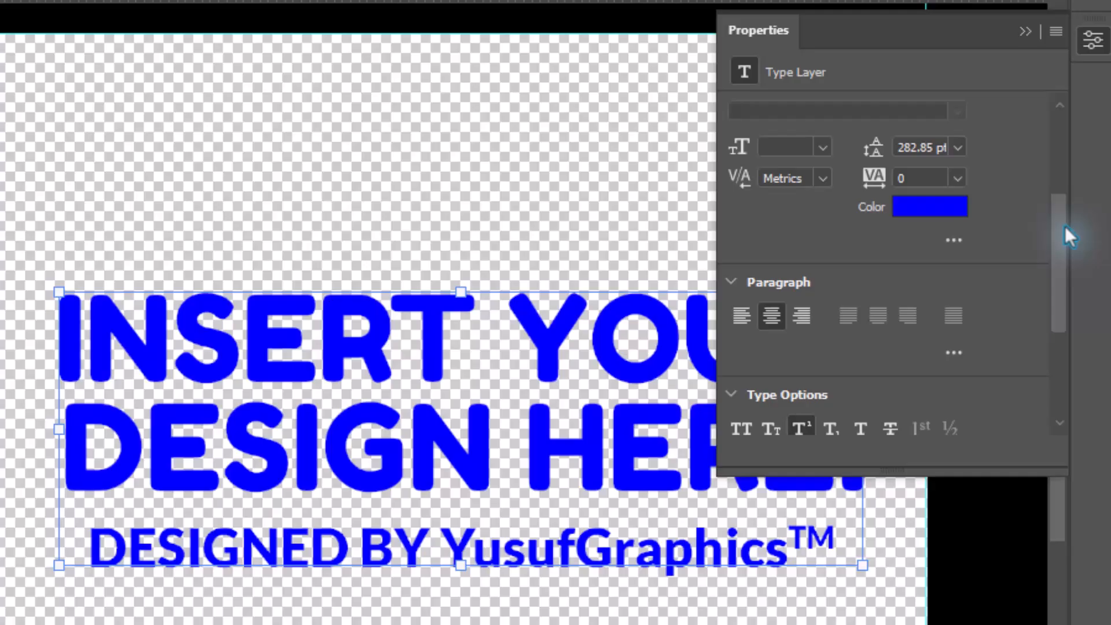
click(908, 221)
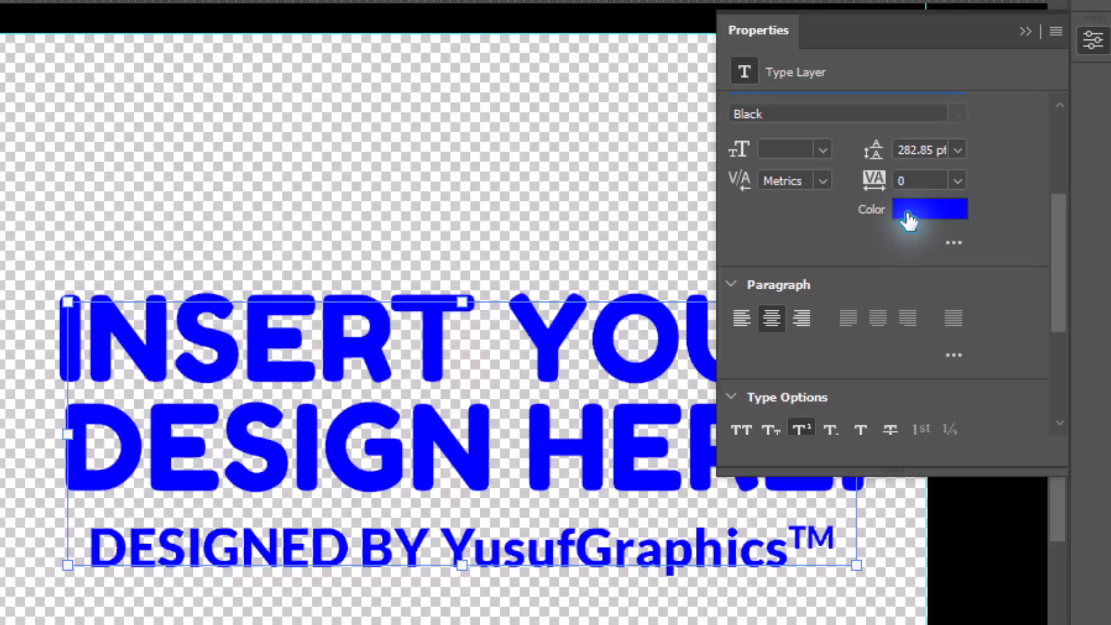
Step: Change the text colour of both lines to white (#ffffff)
click(908, 218)
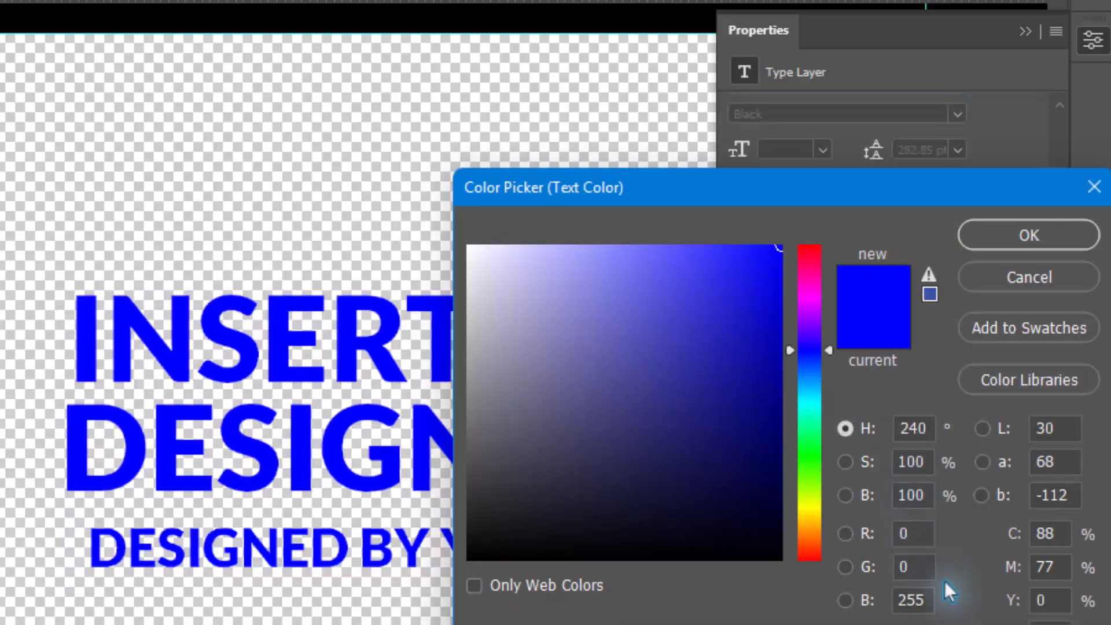
click(476, 255)
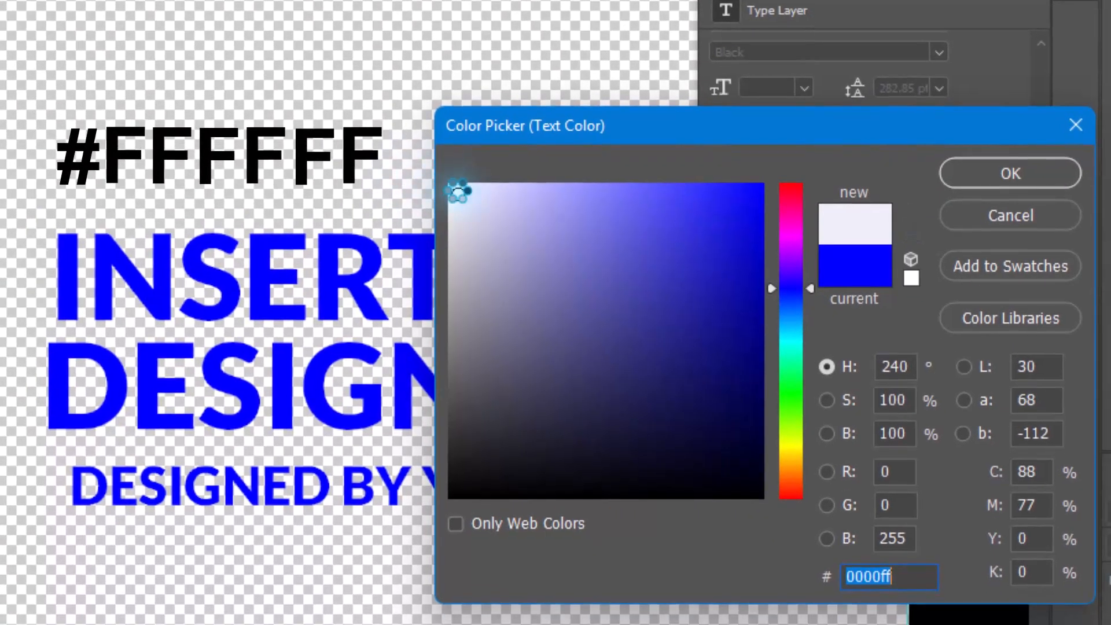
click(475, 246)
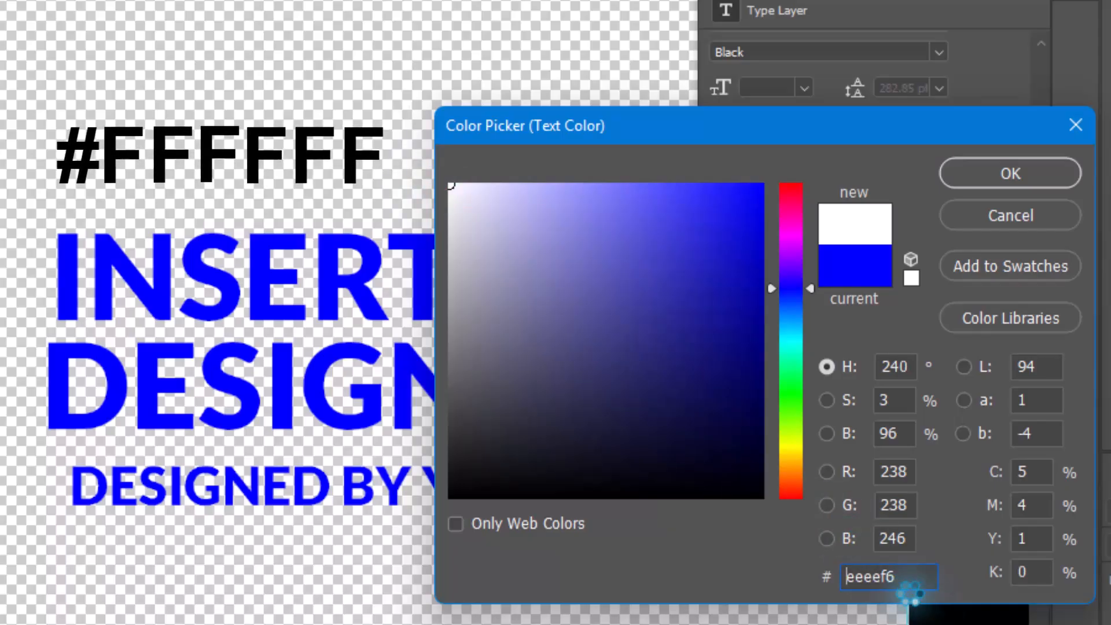
double_click(905, 575)
text(ffffff)
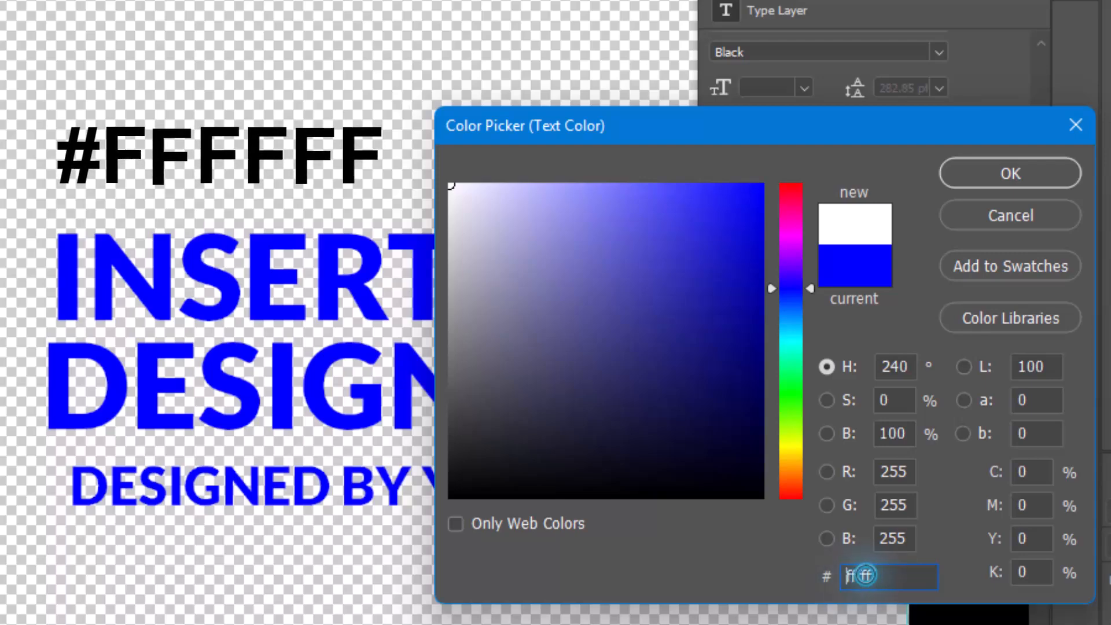
click(1013, 179)
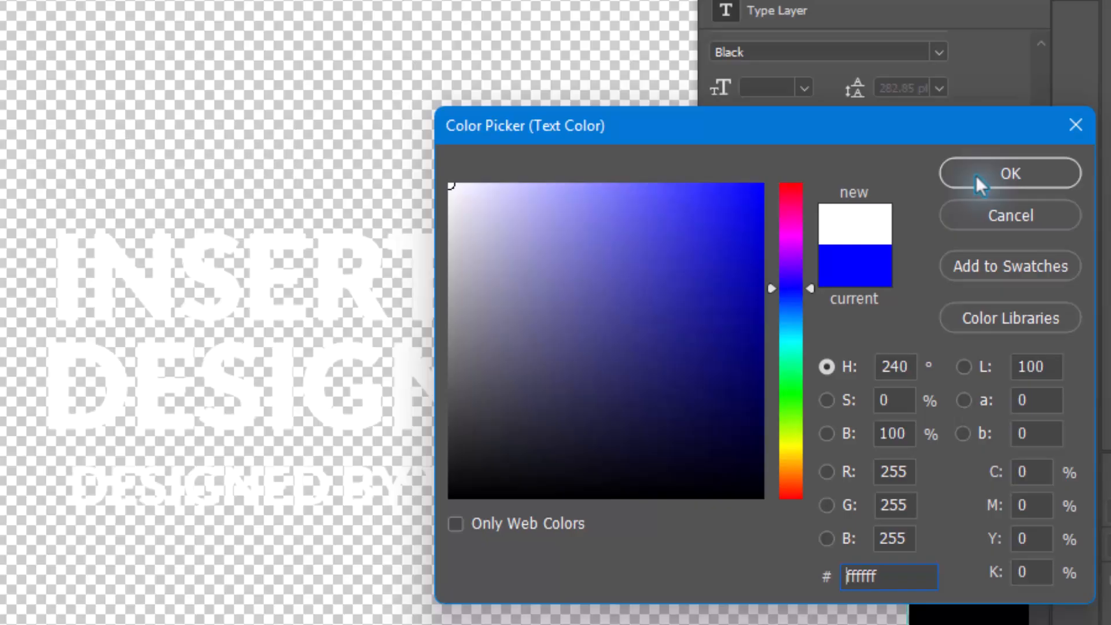
click(976, 175)
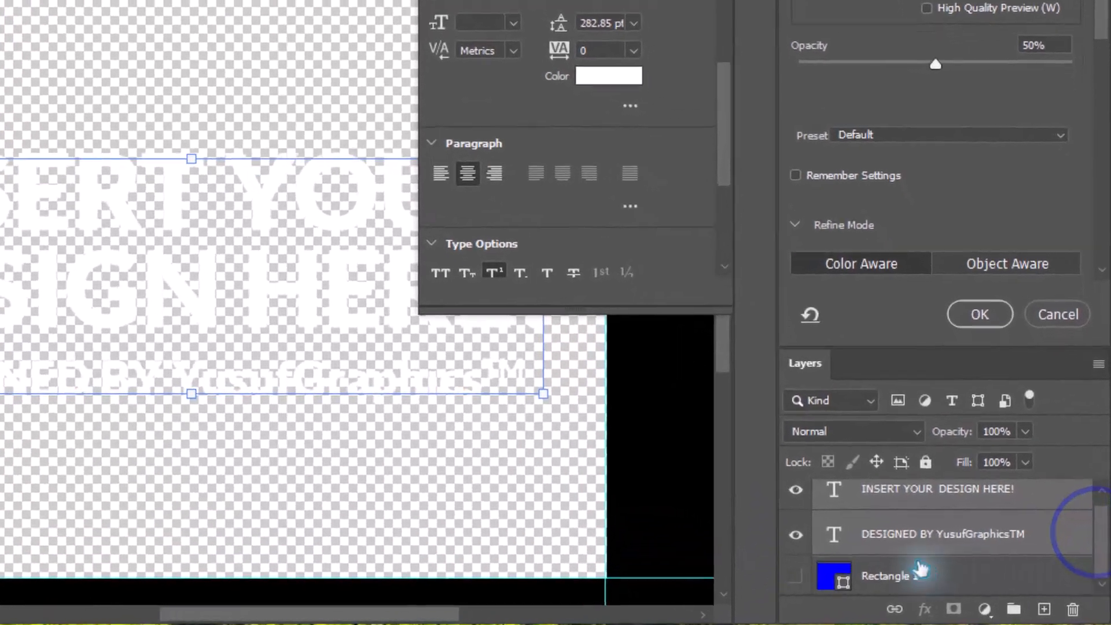
Step: Show the blue Rectangle 1 background layer and collapse the floating Properties panel
click(879, 601)
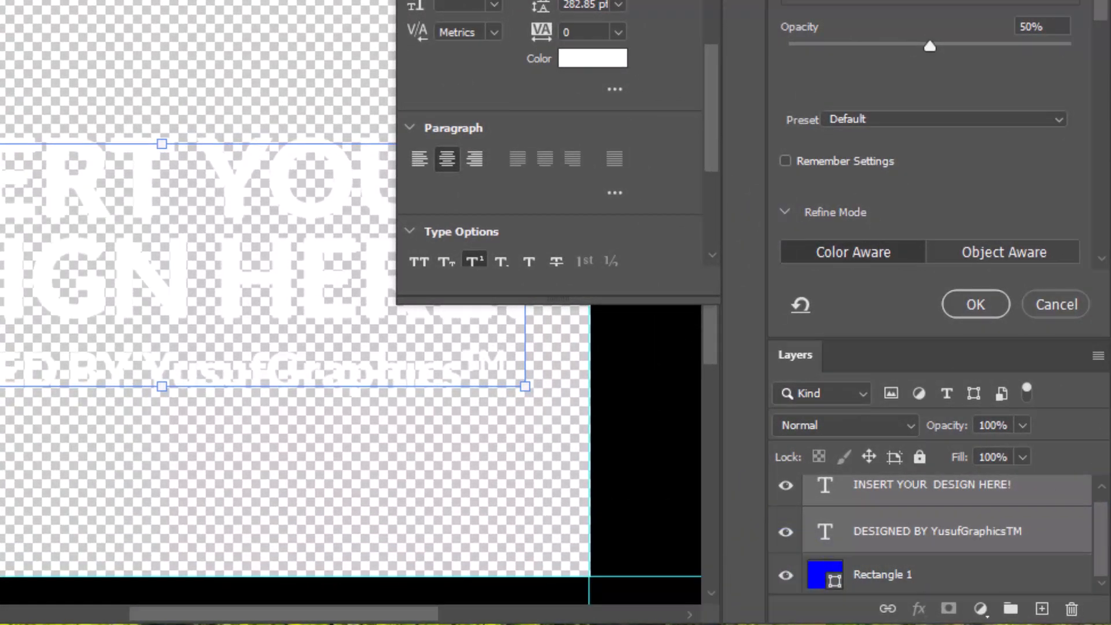
click(792, 573)
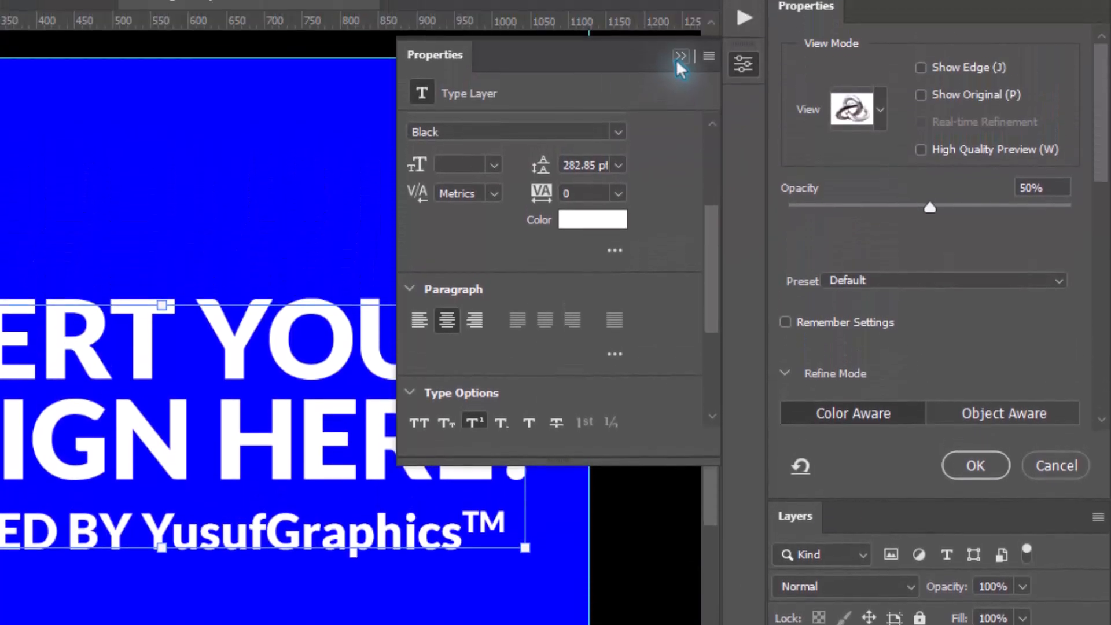
click(679, 59)
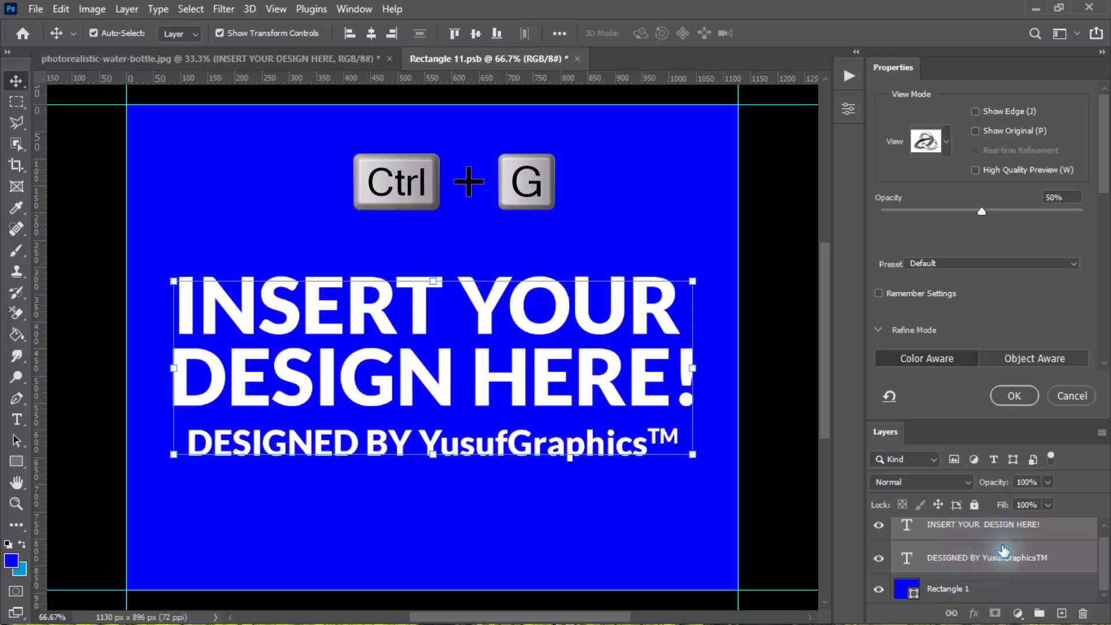
Step: Group the headline and credit line text layers
right_click(1013, 531)
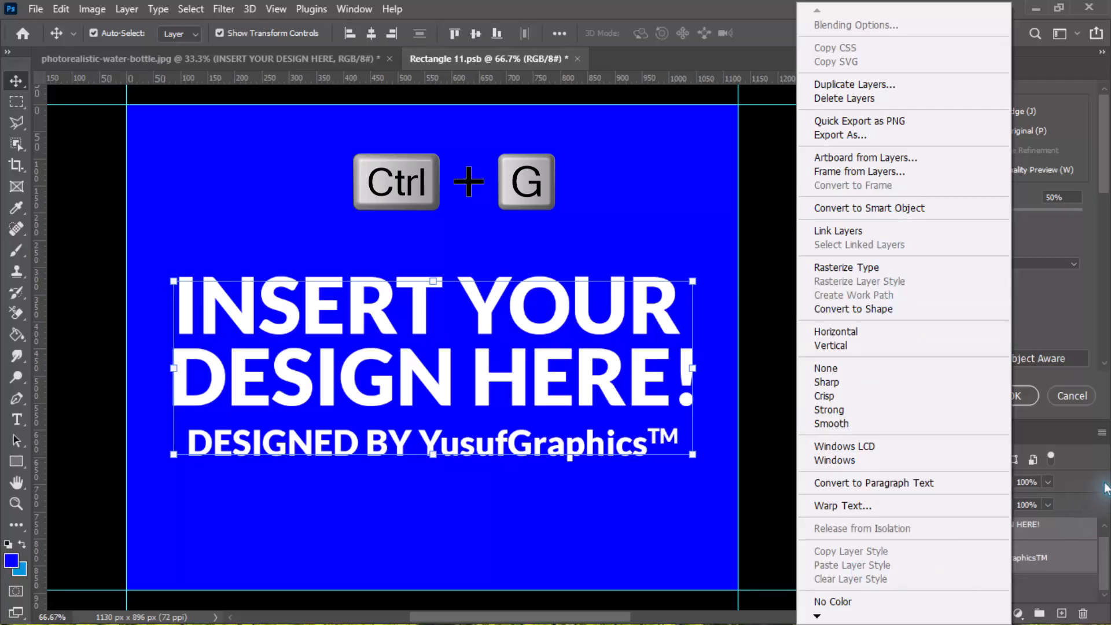
click(1089, 459)
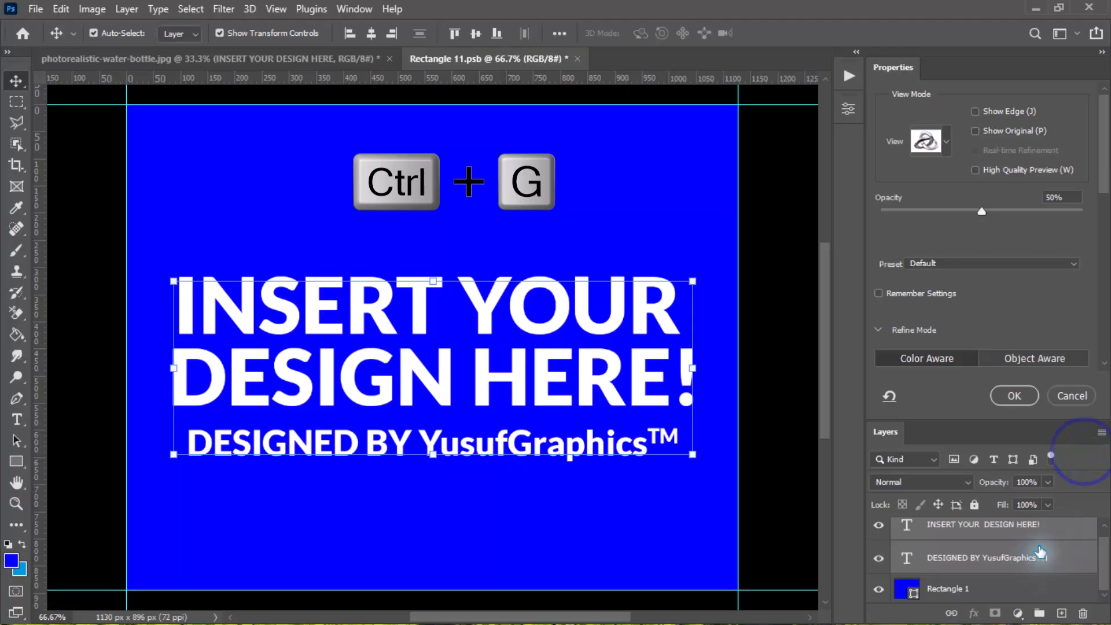
key(ctrl+g)
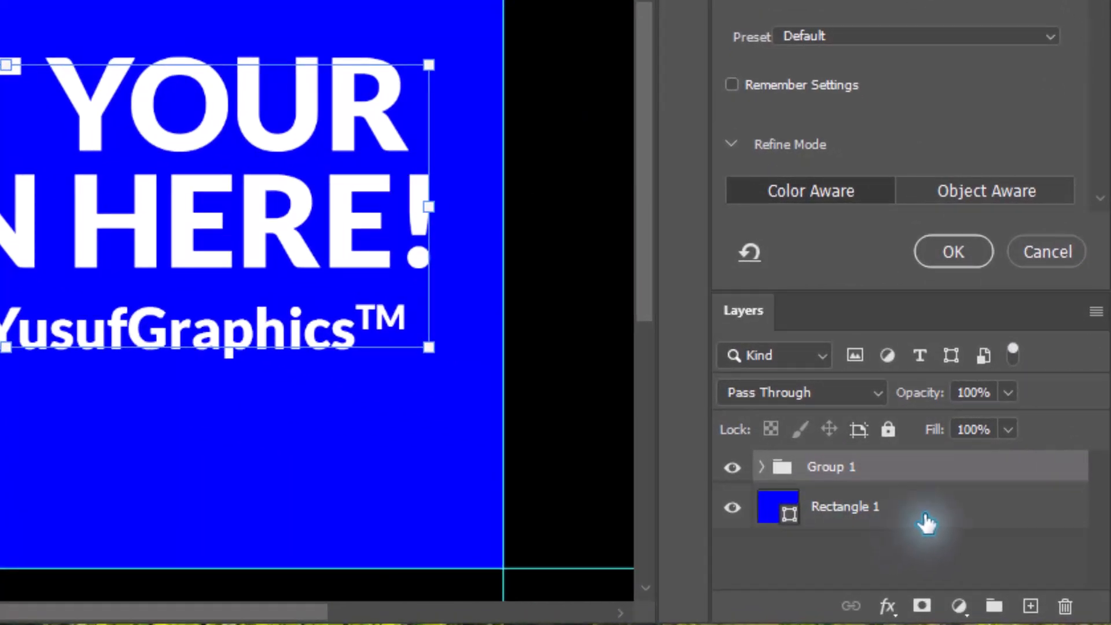
Step: Select the text group together with Rectangle 1 and align them on their horizontal and vertical centres
shift+click(924, 517)
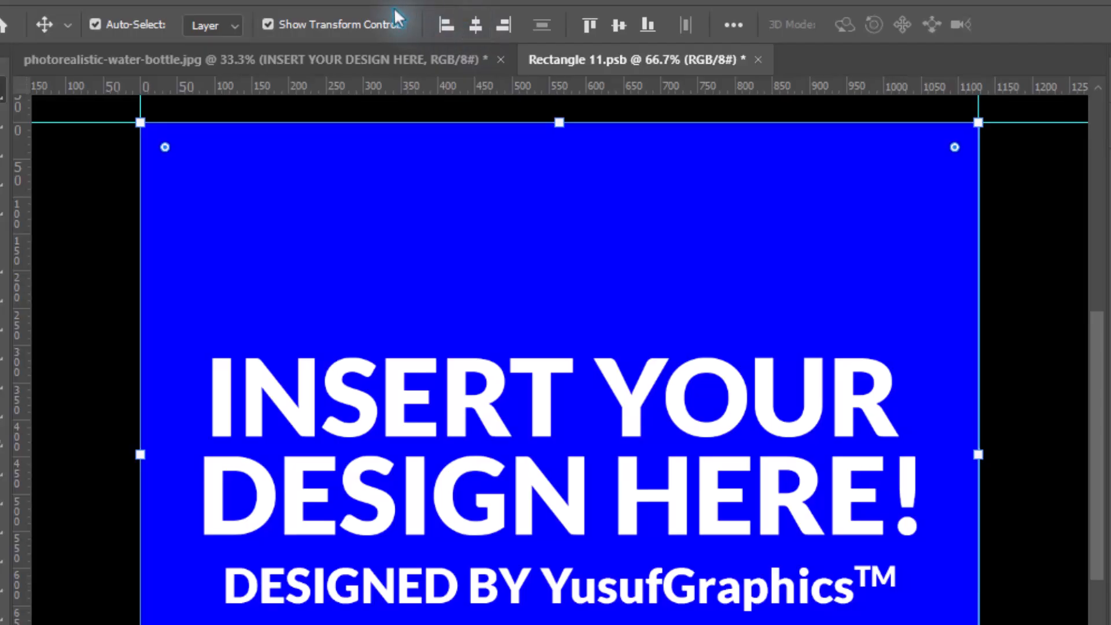
click(474, 25)
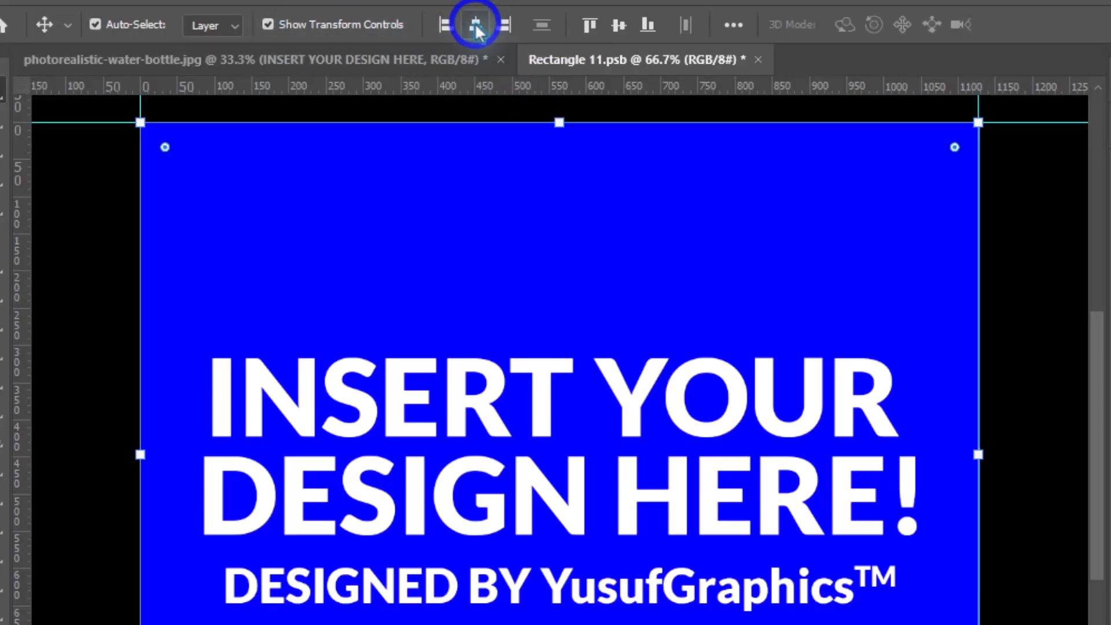
click(618, 25)
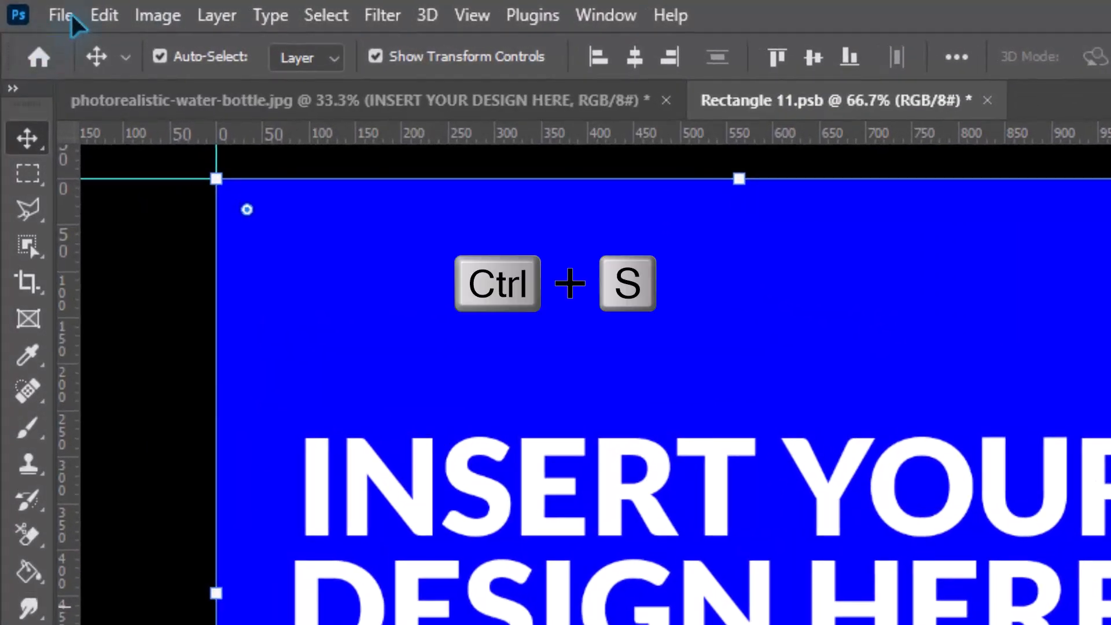
Step: Save the smart object contents and switch to the photorealistic-water-bottle document
click(38, 10)
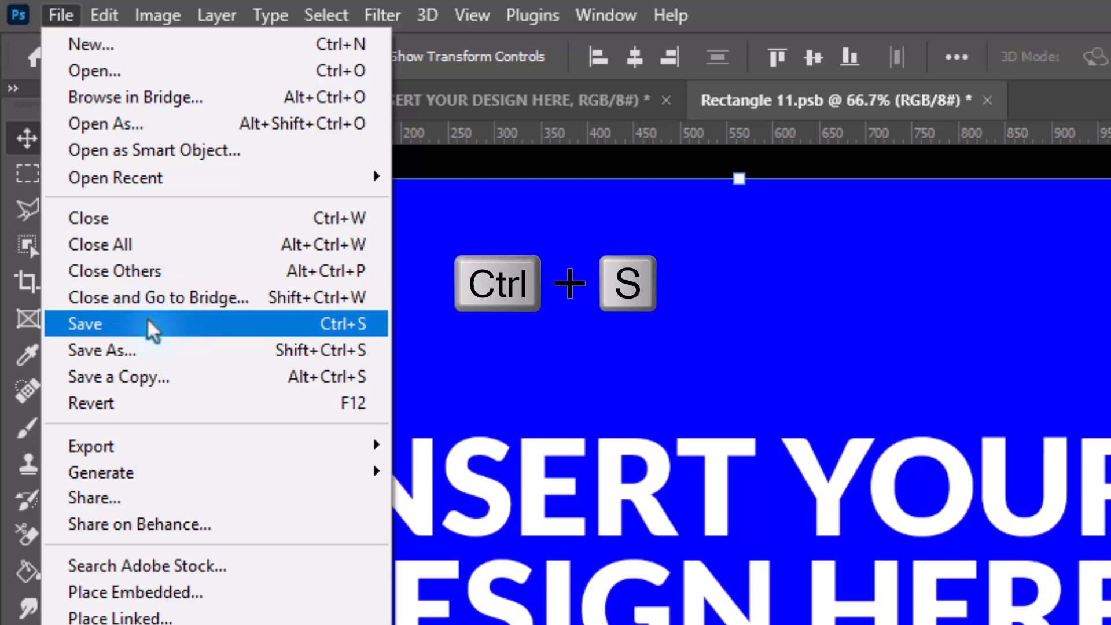
click(283, 328)
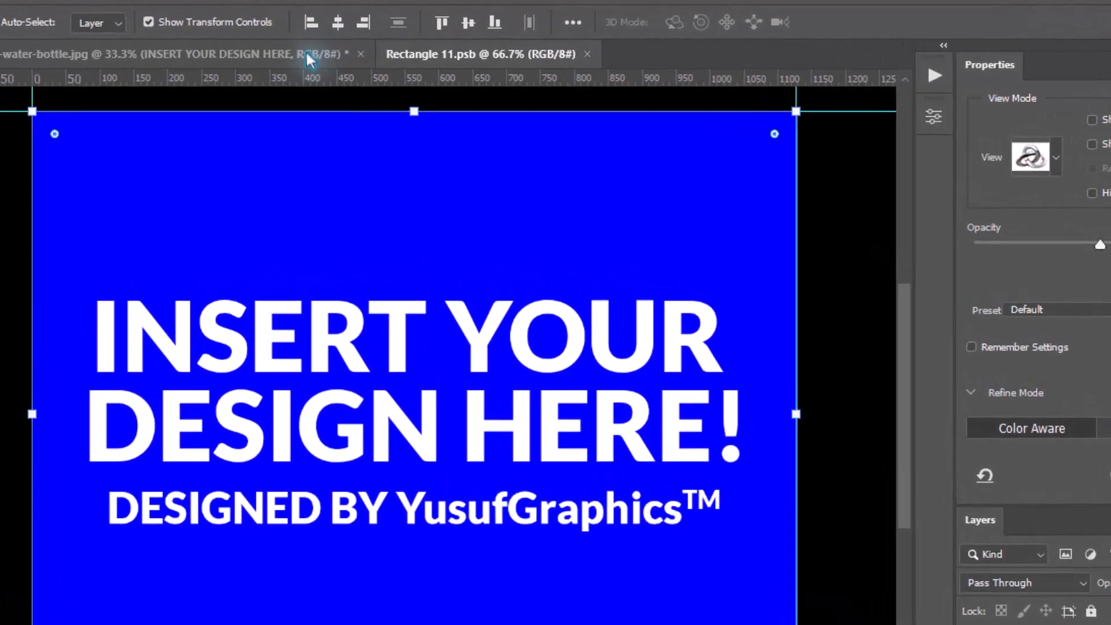
click(343, 59)
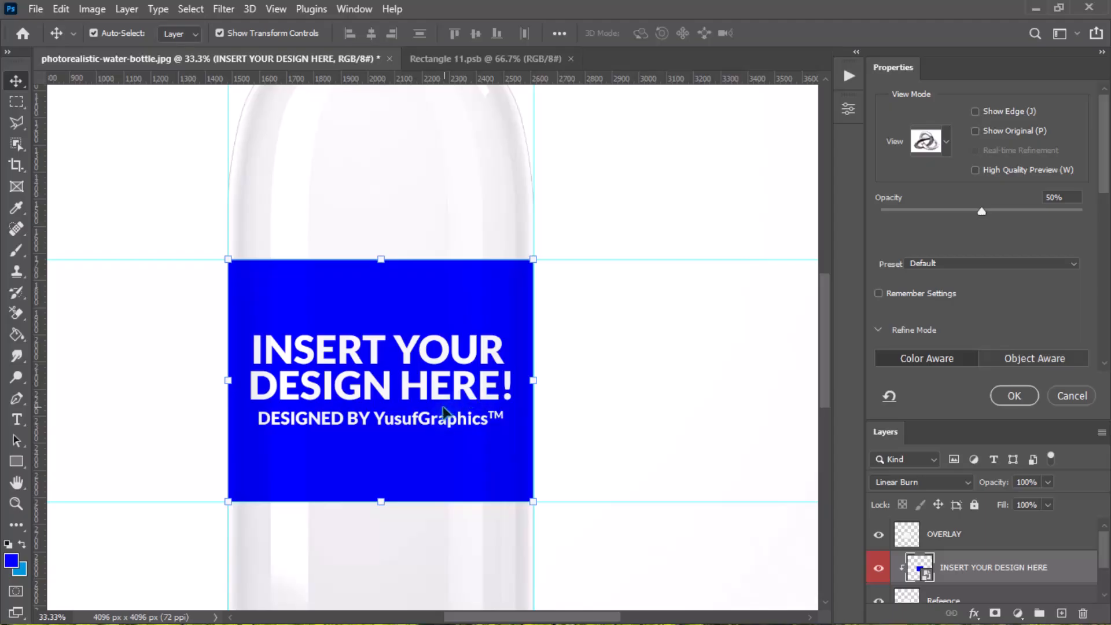
Step: Examine the updated blue label on the bottle, both up close and in the full view
key(ctrl+minus)
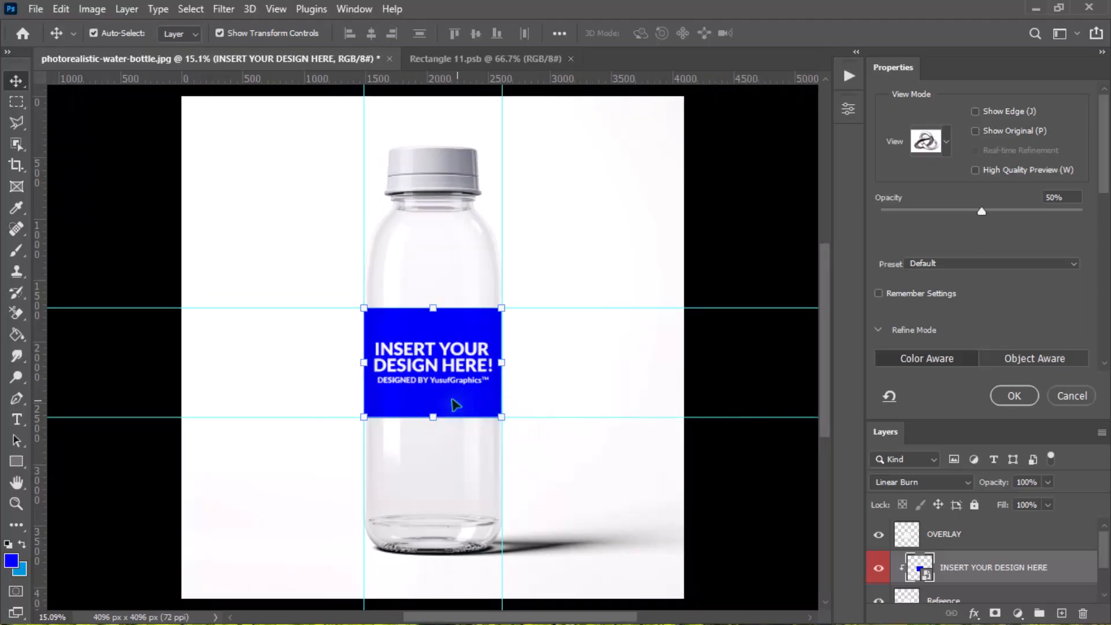
key(ctrl)
key(ctrl+equal)
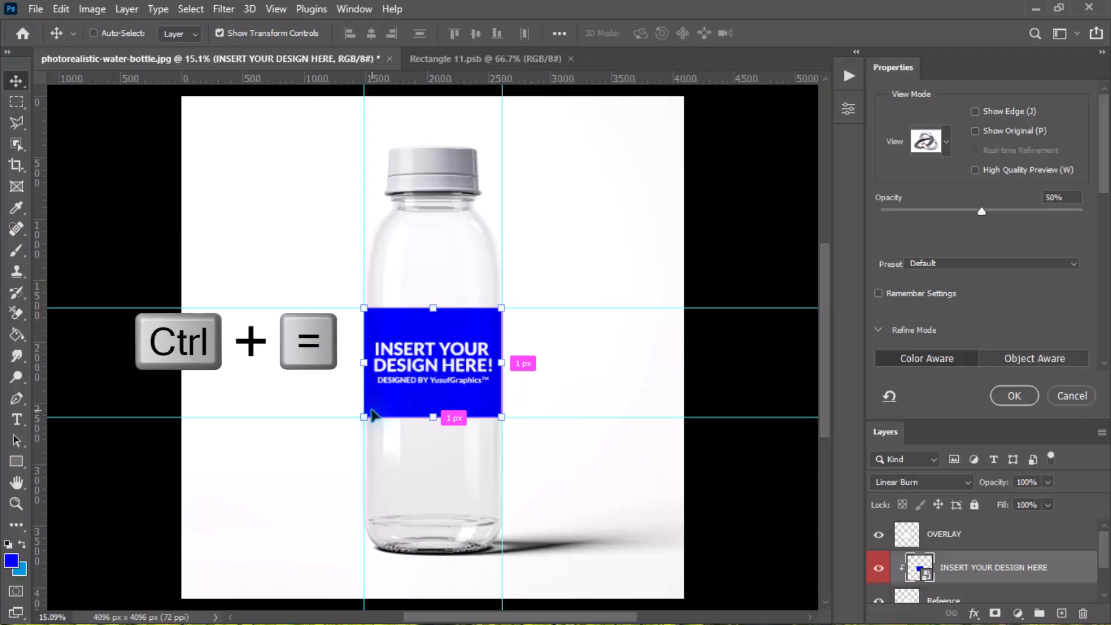
key(ctrl+equal)
key(ctrl+equal)
key(ctrl+equal)
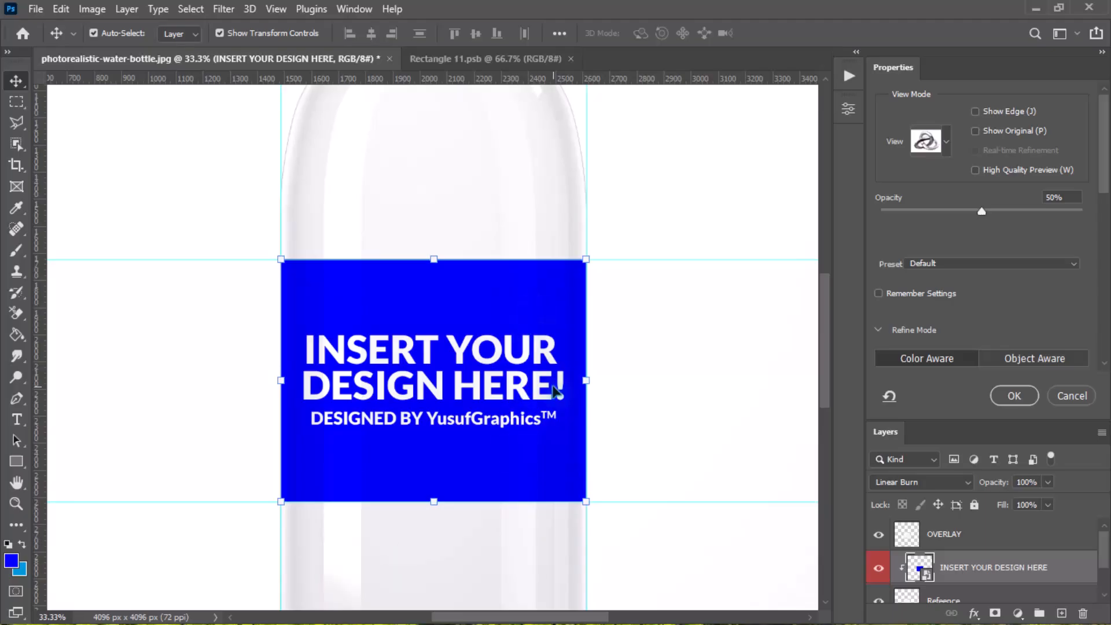
key(ctrl+equal)
key(ctrl+equal)
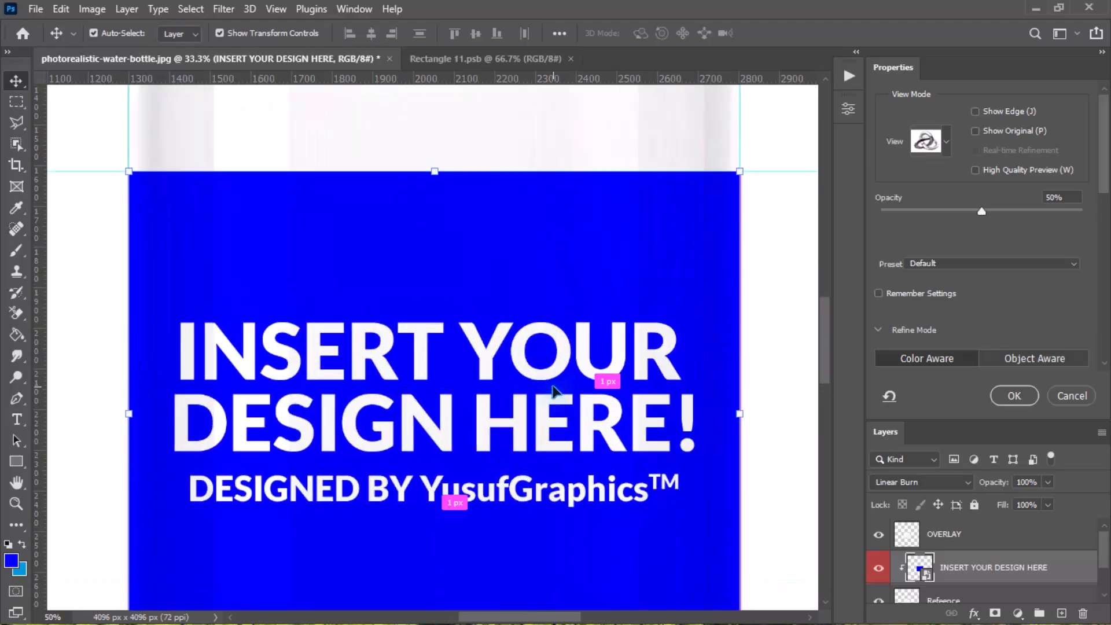
key(ctrl+minus)
key(ctrl+minus)
key(ctrl+minus)
key(ctrl+minus)
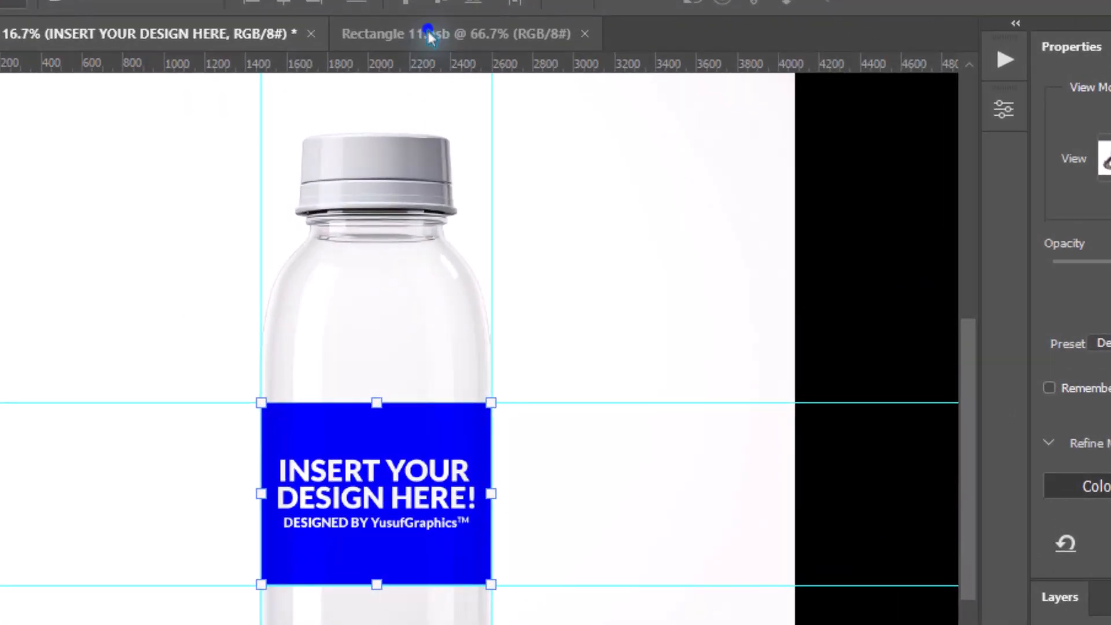
Step: Return to the Rectangle 11.psb smart object and hide both the text group and the Rectangle 1 layer
click(435, 51)
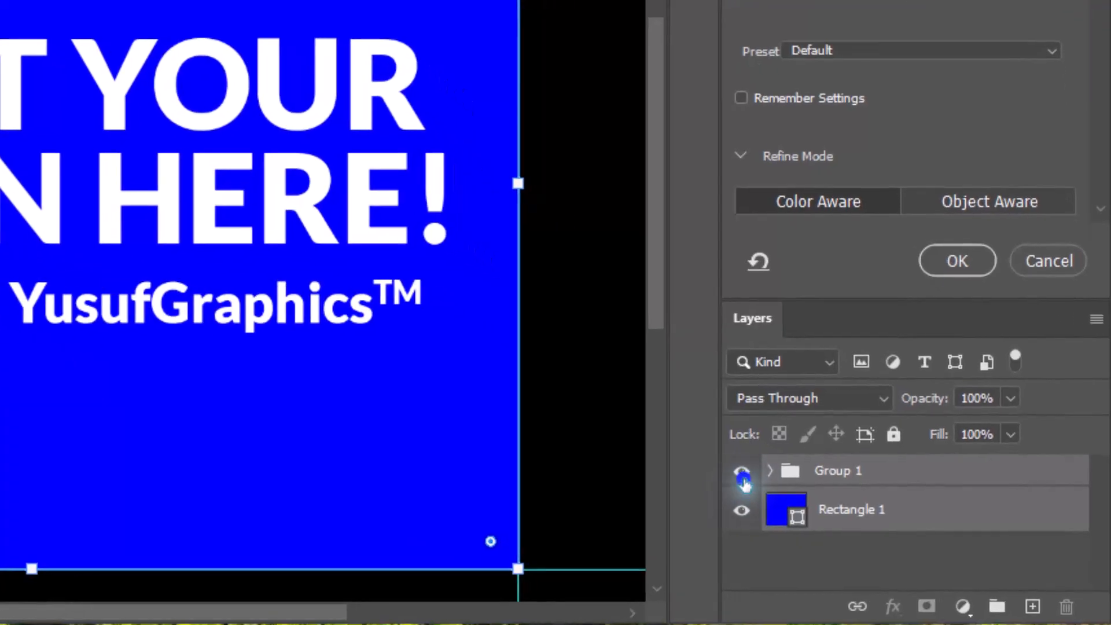
click(871, 525)
click(741, 512)
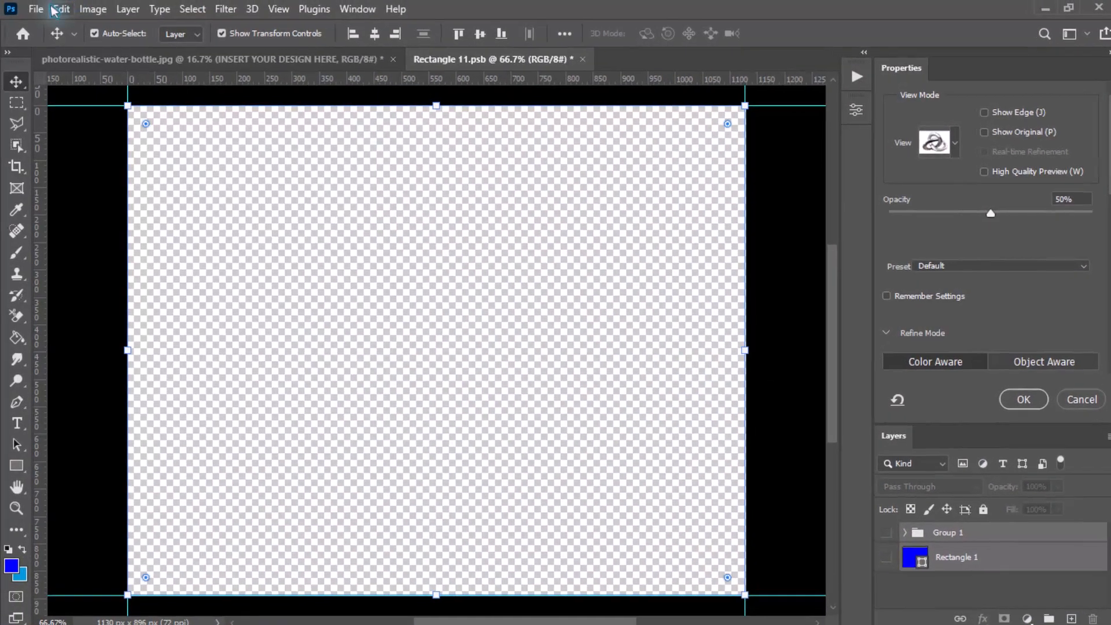
Step: Place the YG Unique in Creativity file from the Place folder as an embedded image and scale it from its centre to about 166%
click(36, 9)
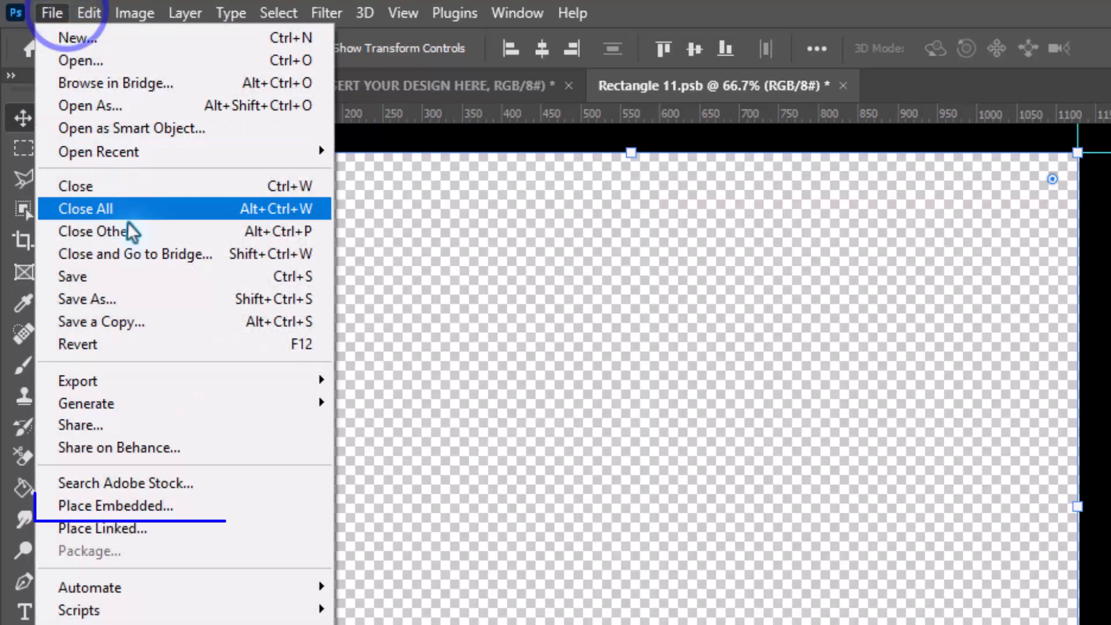
mouse_move(144, 610)
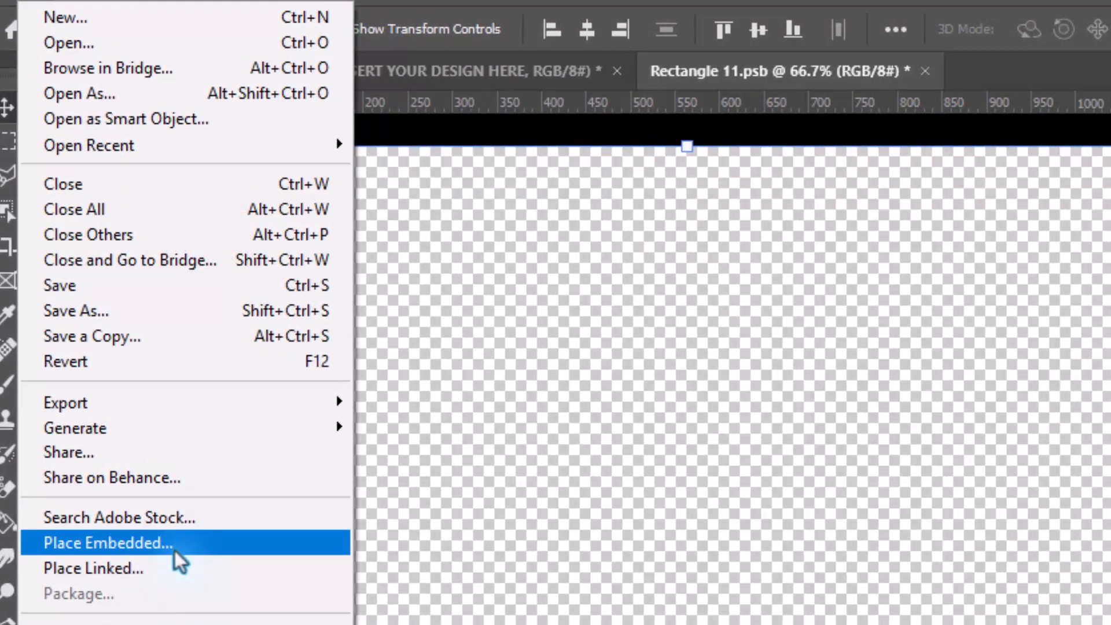
click(175, 517)
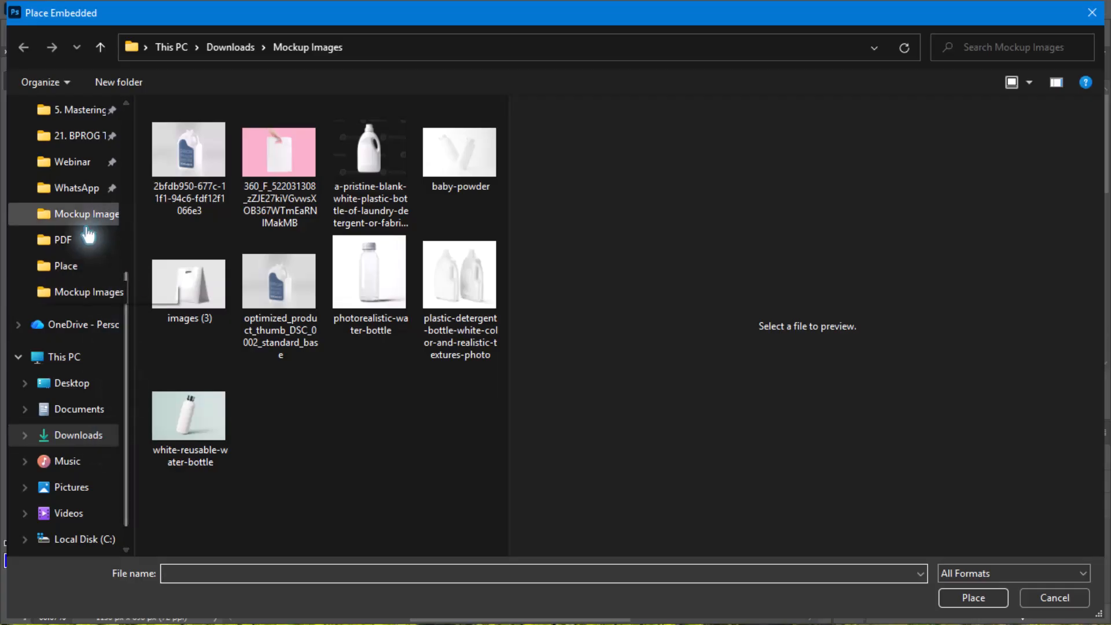
click(65, 268)
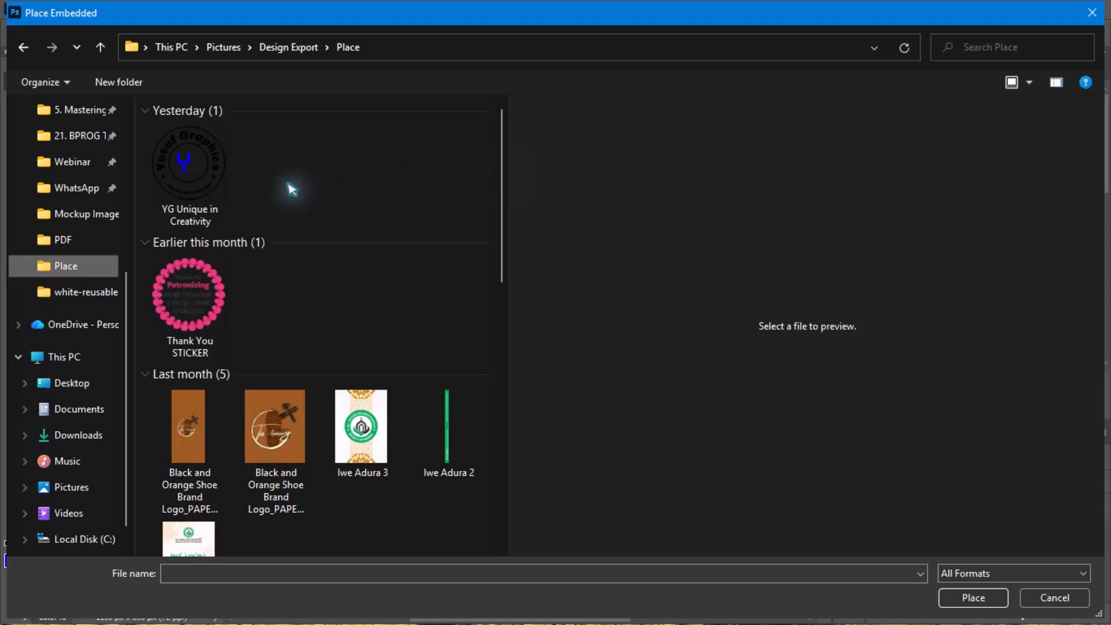
click(223, 184)
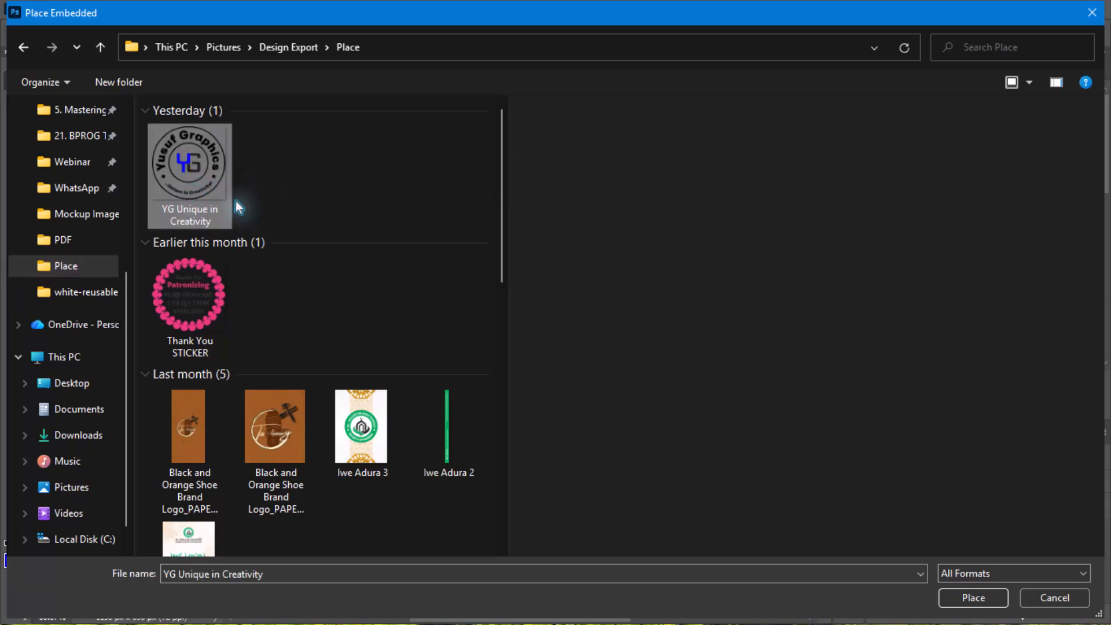
click(989, 598)
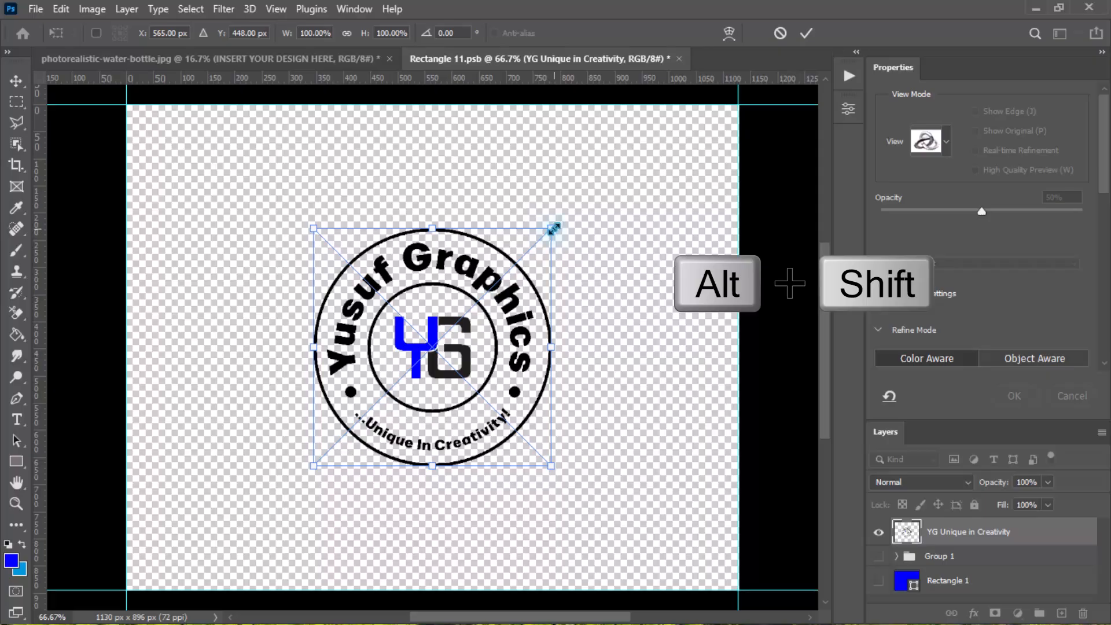
drag(554, 228, 648, 167)
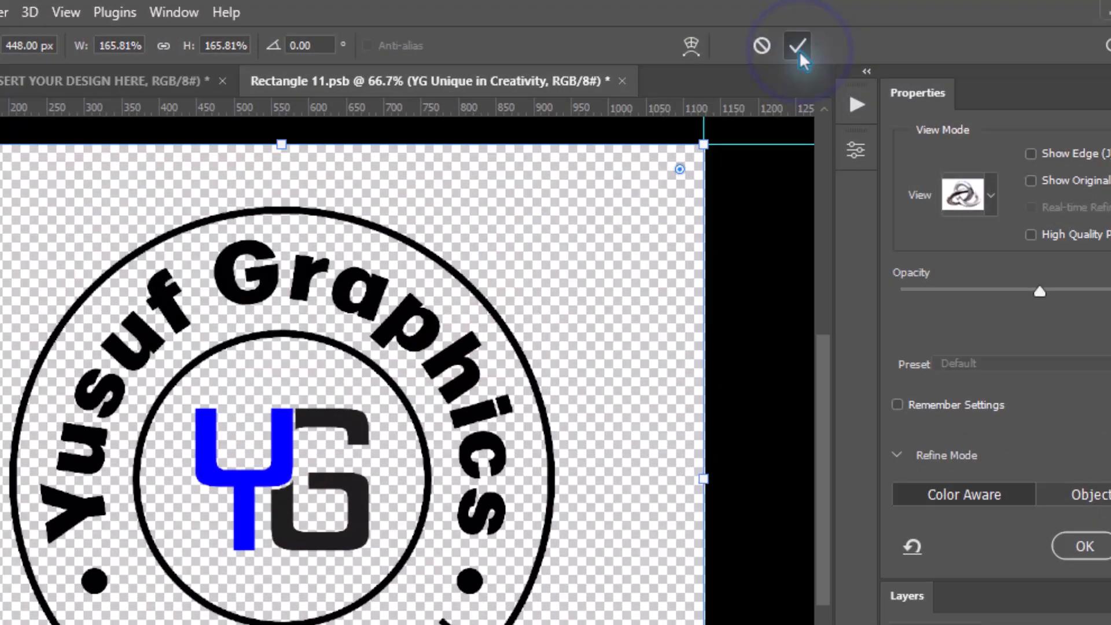
click(808, 34)
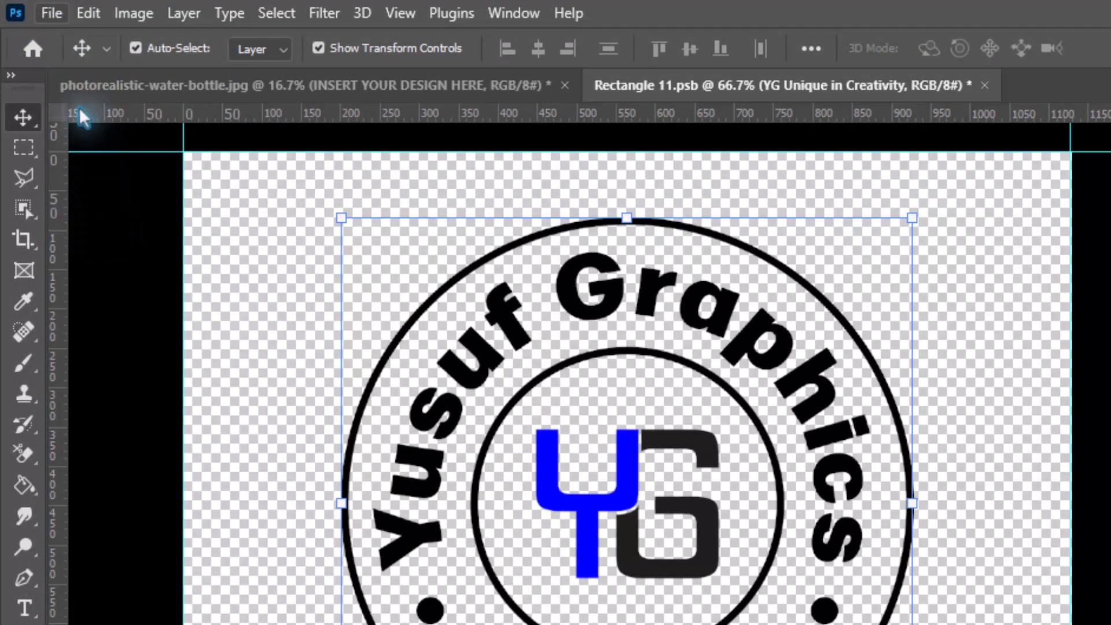
Step: Save the smart object with the placed logo and switch to the photorealistic-water-bottle document
key(ctrl+s)
key(alt+f)
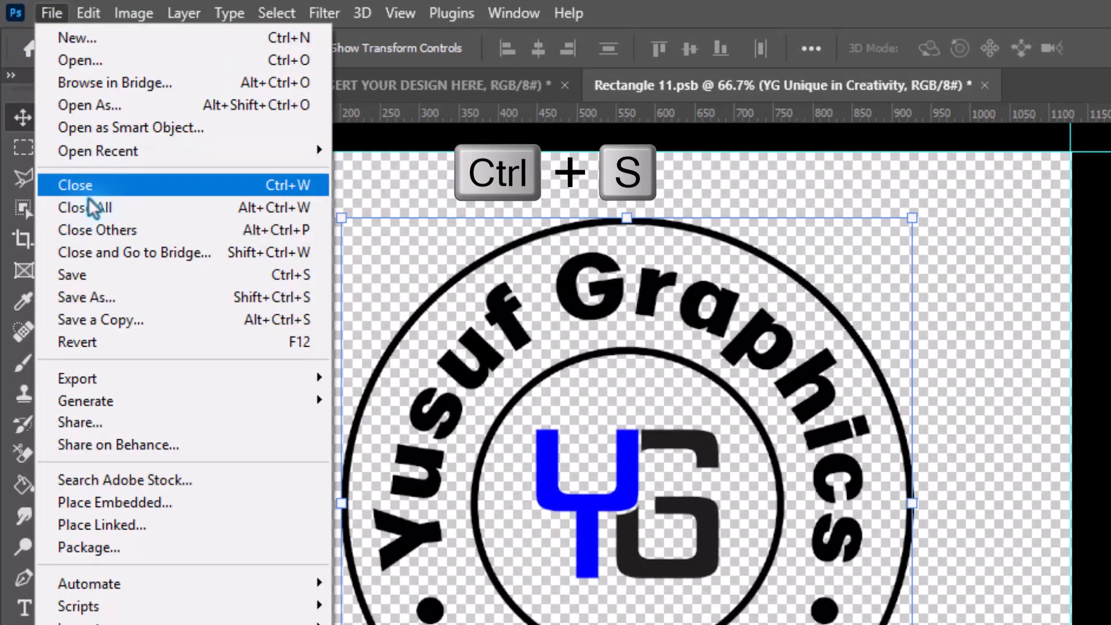
click(99, 278)
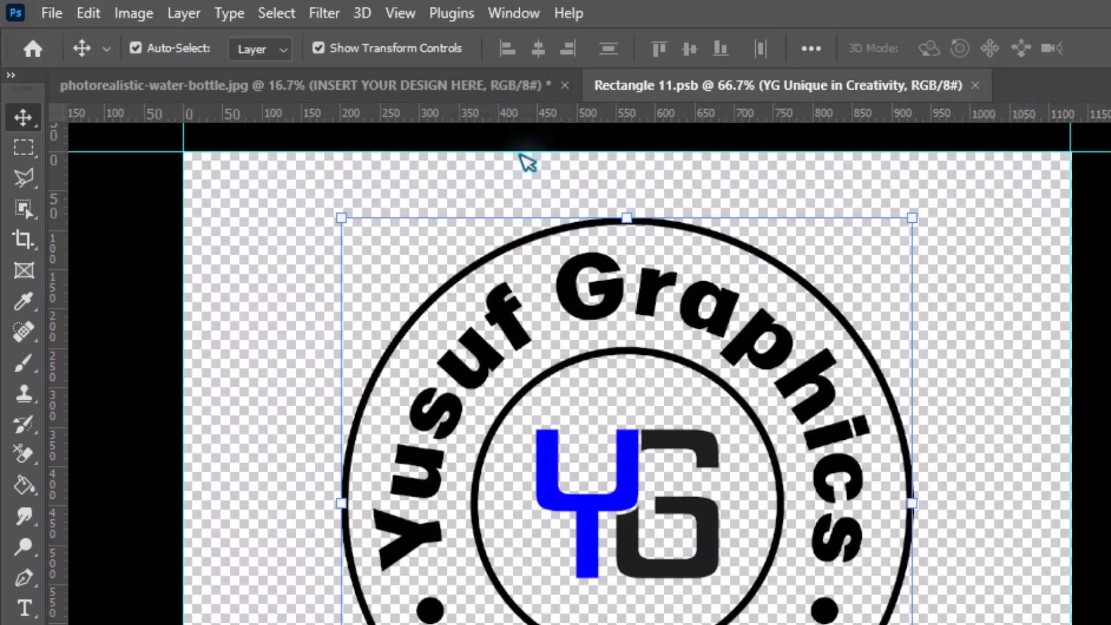
click(431, 86)
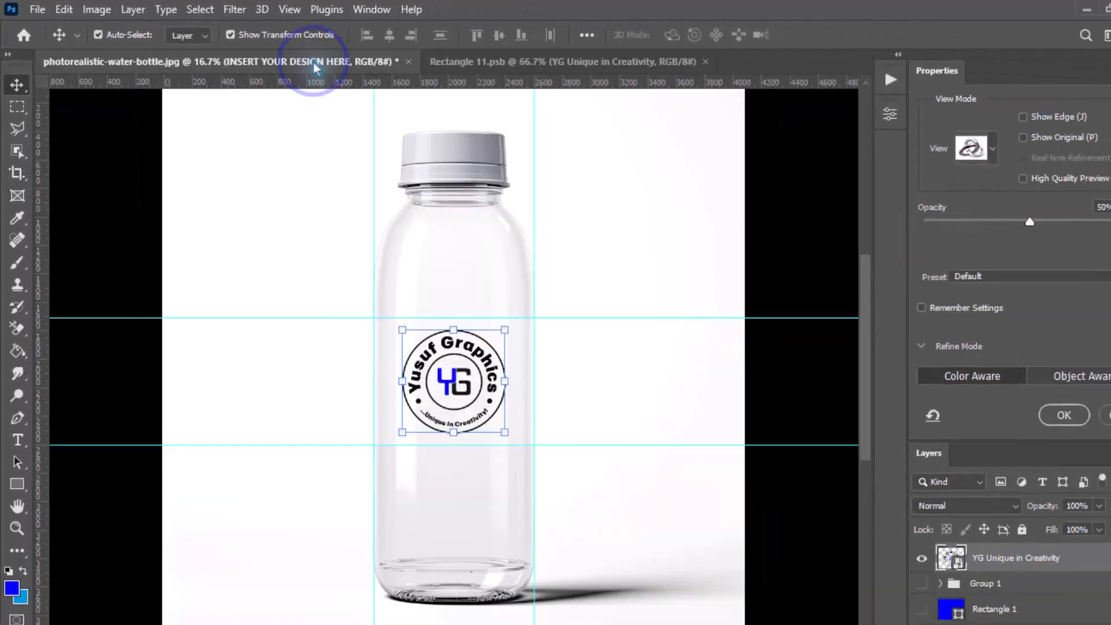
Step: Examine the circular logo on the bottle, both up close and in the full view
key(ctrl+equal)
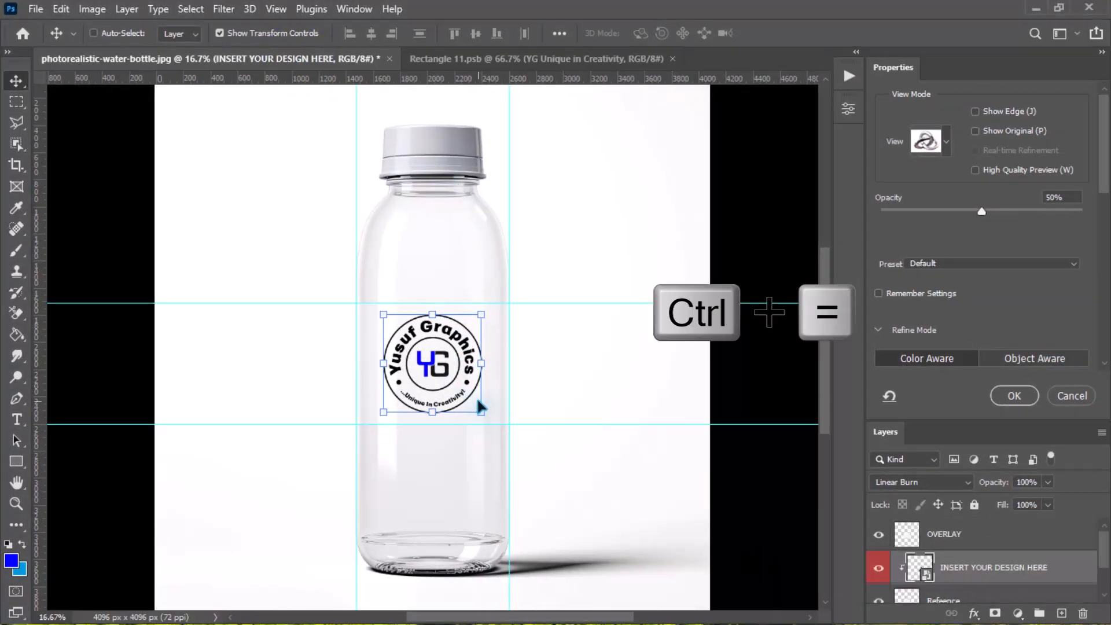
key(ctrl+equal)
key(ctrl+equal)
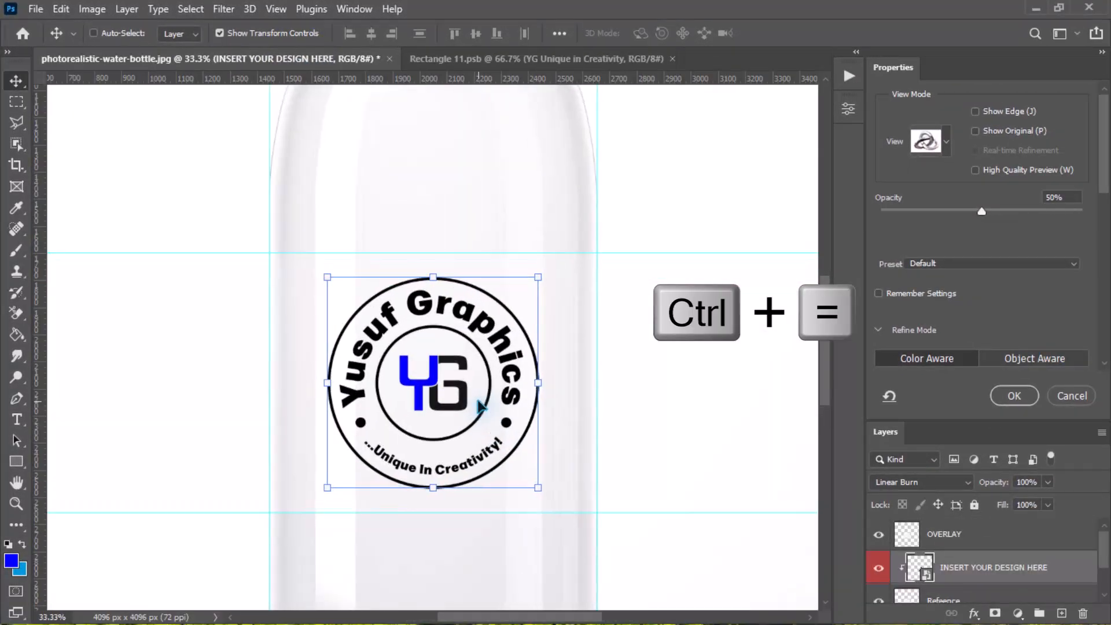
key(ctrl+equal)
key(ctrl+equal)
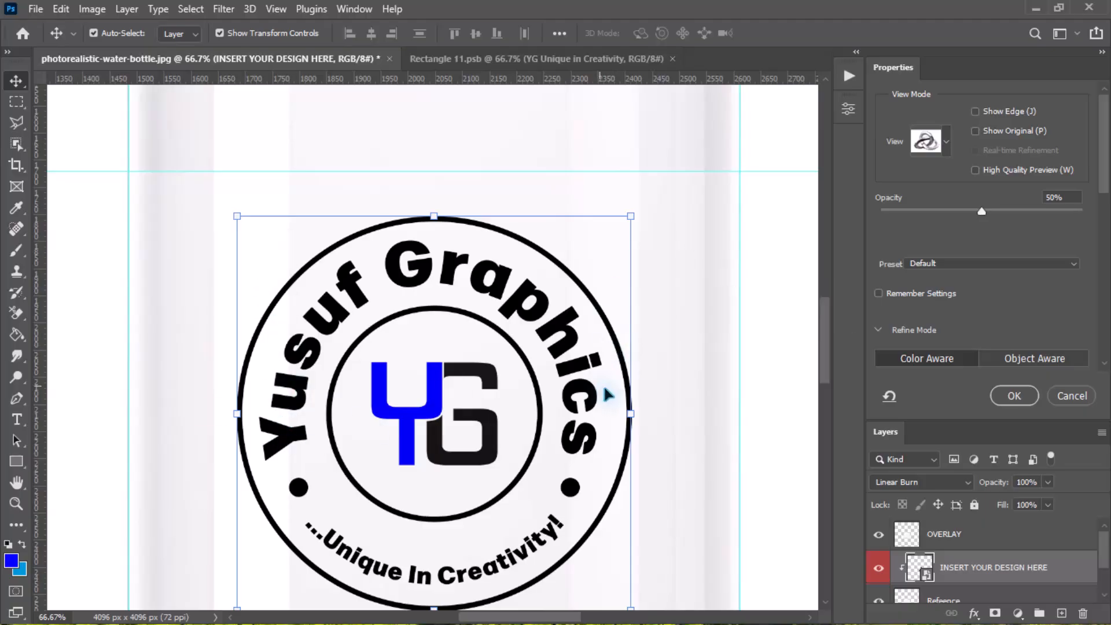
key(ctrl+minus)
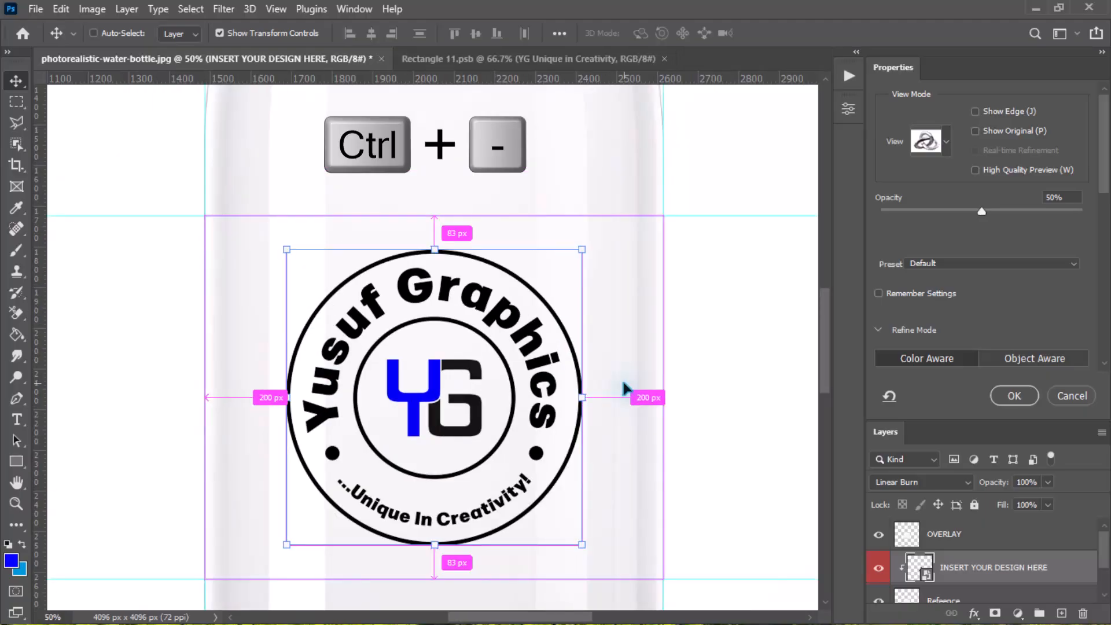
key(ctrl+minus)
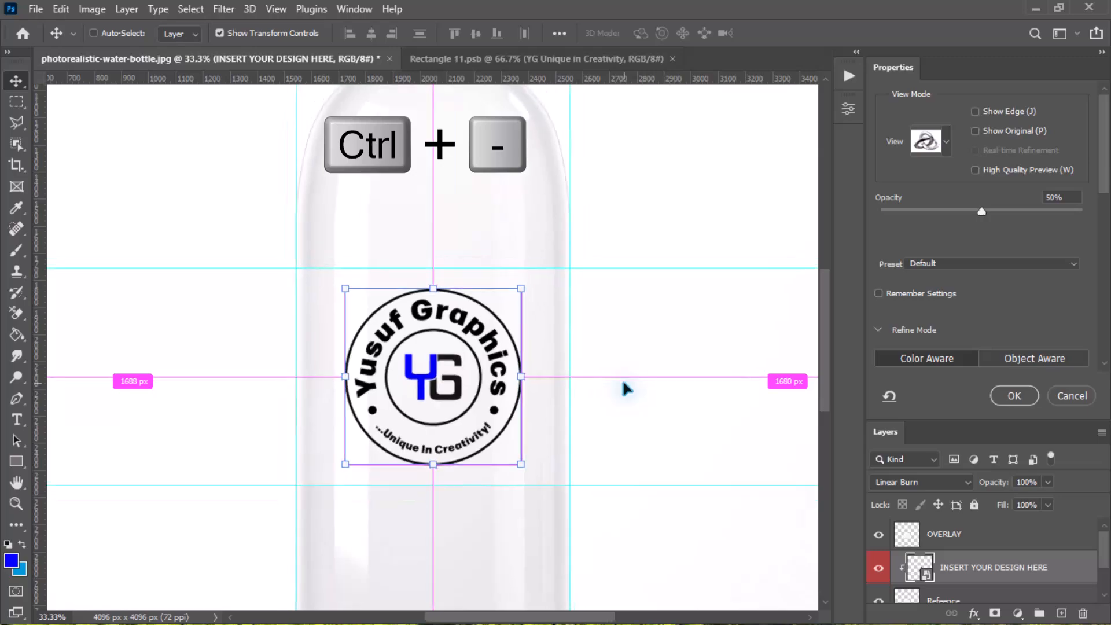
key(ctrl+minus)
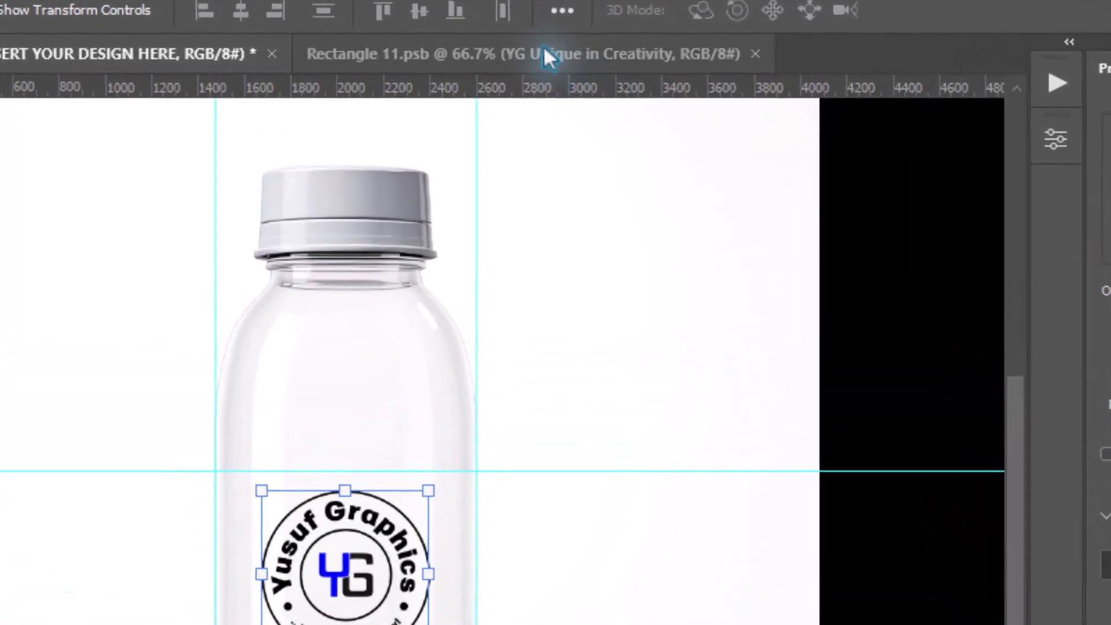
Step: Return to Rectangle 11.psb and enlarge the YG Unique in Creativity logo proportionally from its centre to about 198%
click(543, 51)
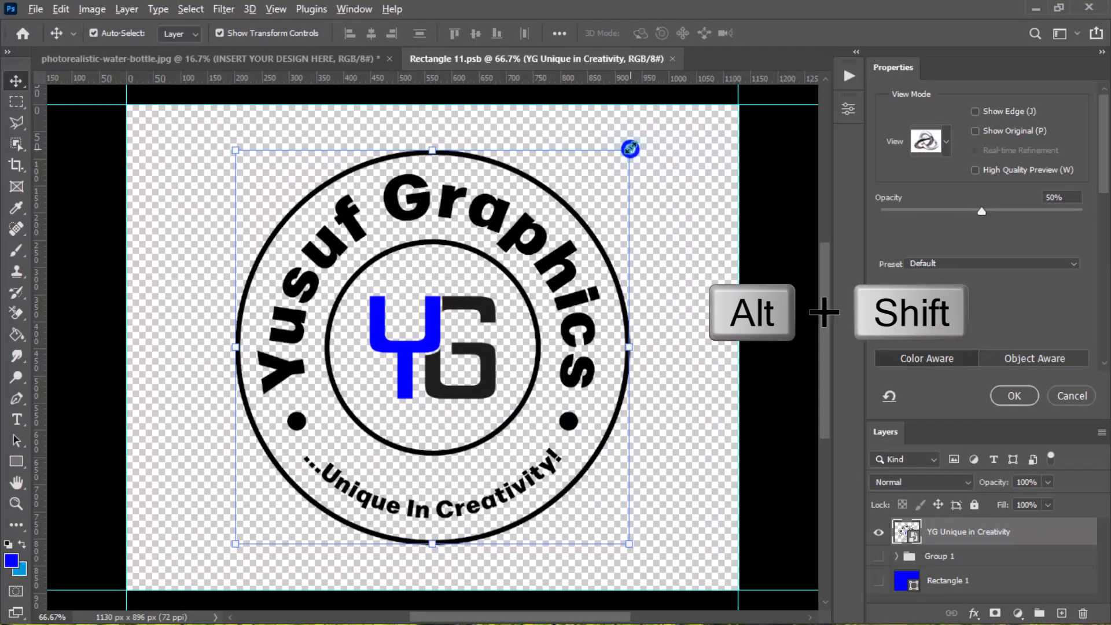
drag(630, 151, 669, 120)
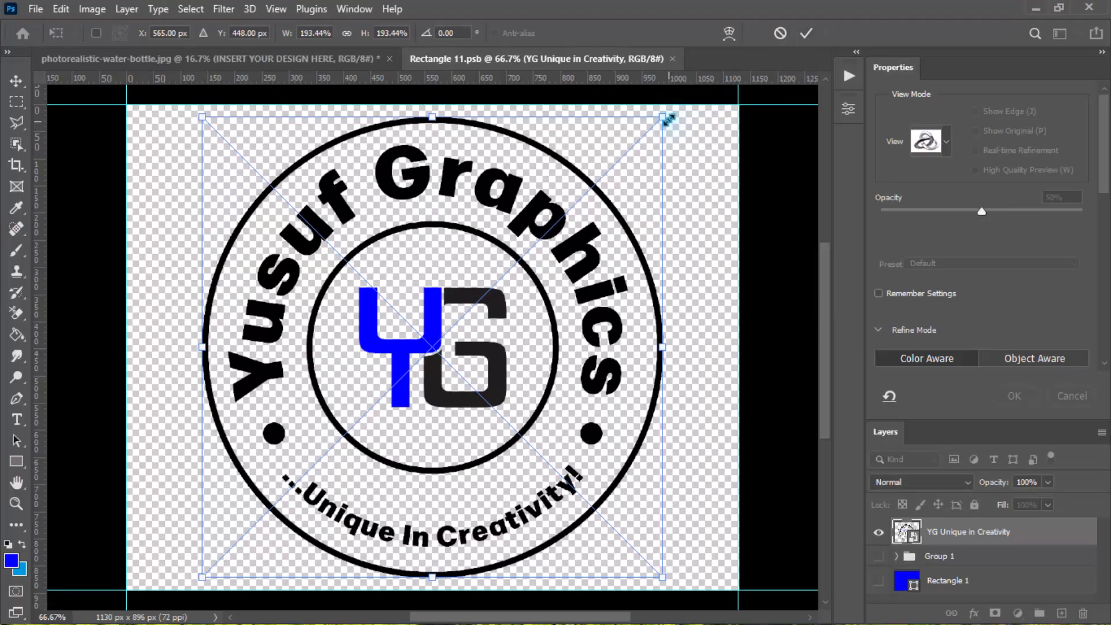
drag(667, 119, 667, 112)
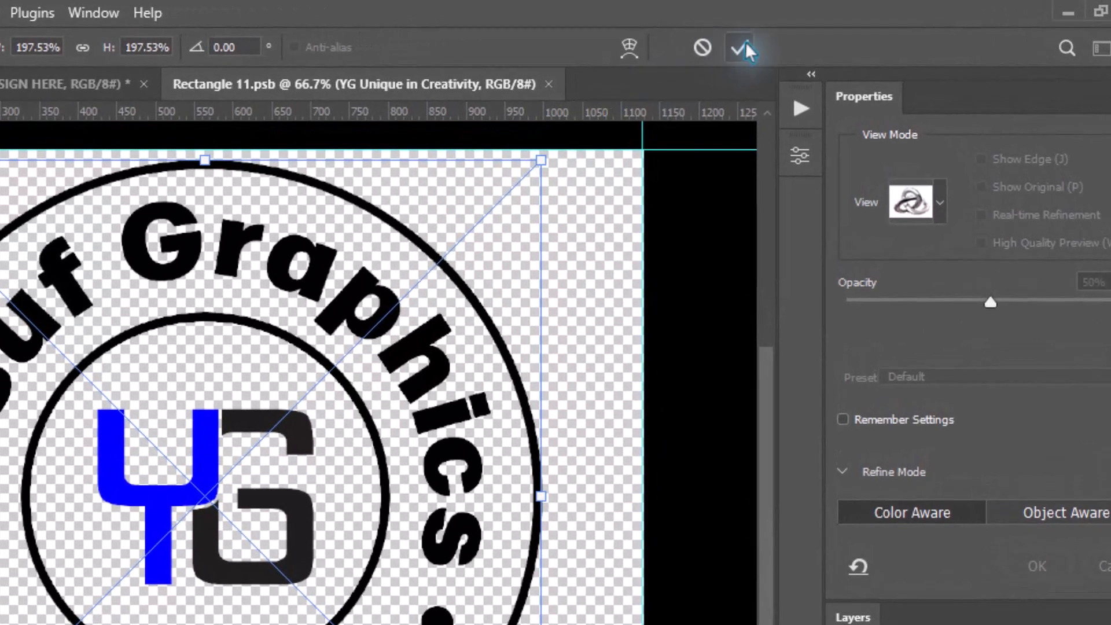
click(744, 50)
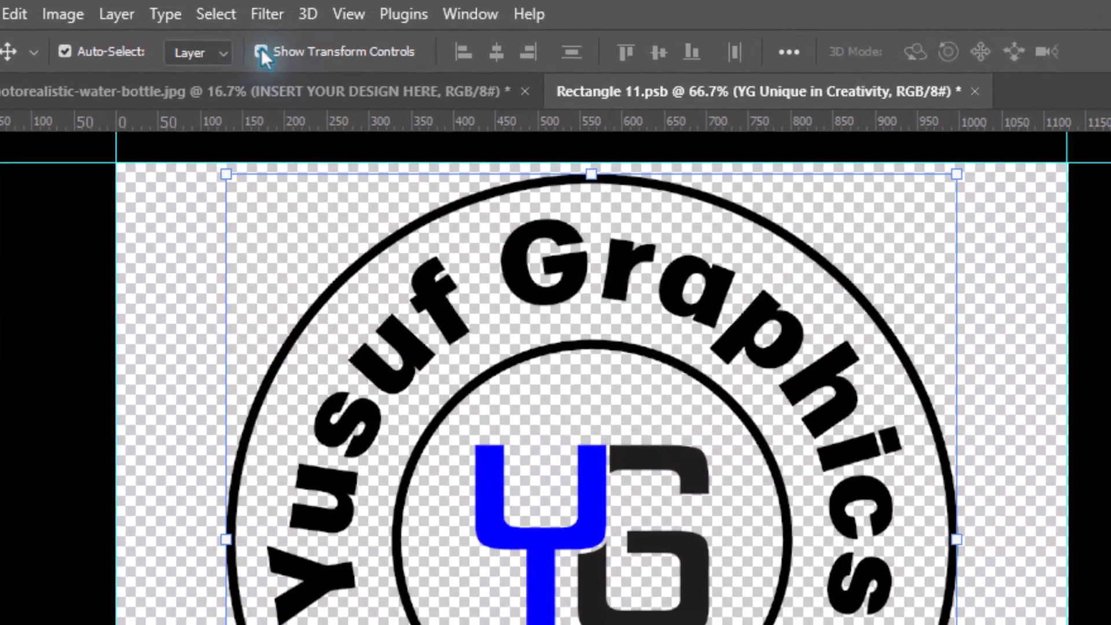
Step: Save the smart object with the enlarged logo and view it in the photorealistic-water-bottle document
click(283, 47)
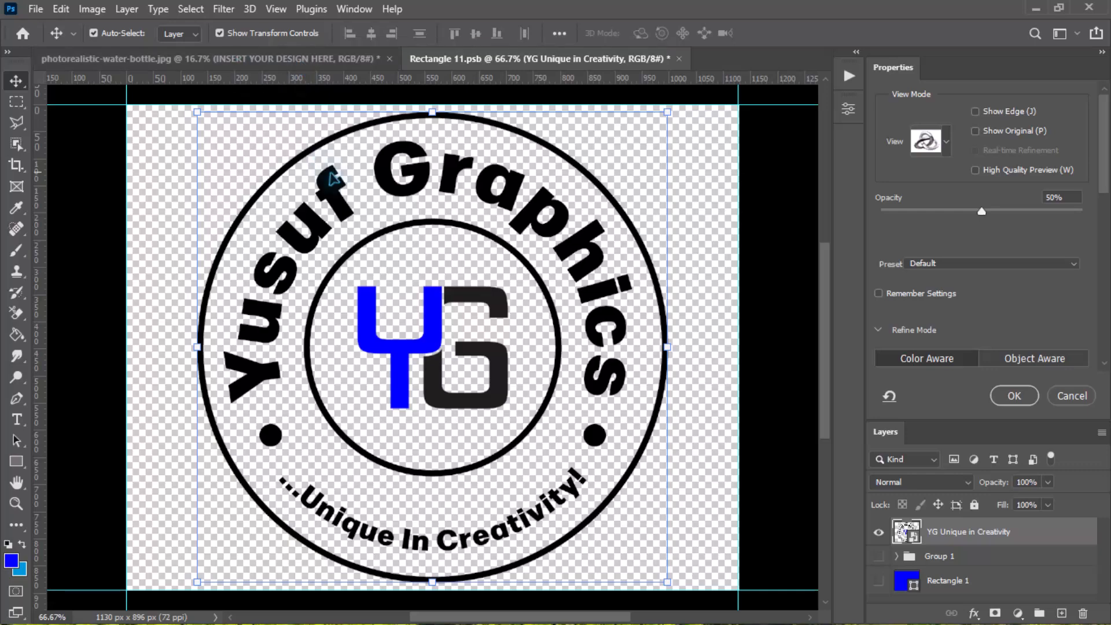
key(ctrl+s)
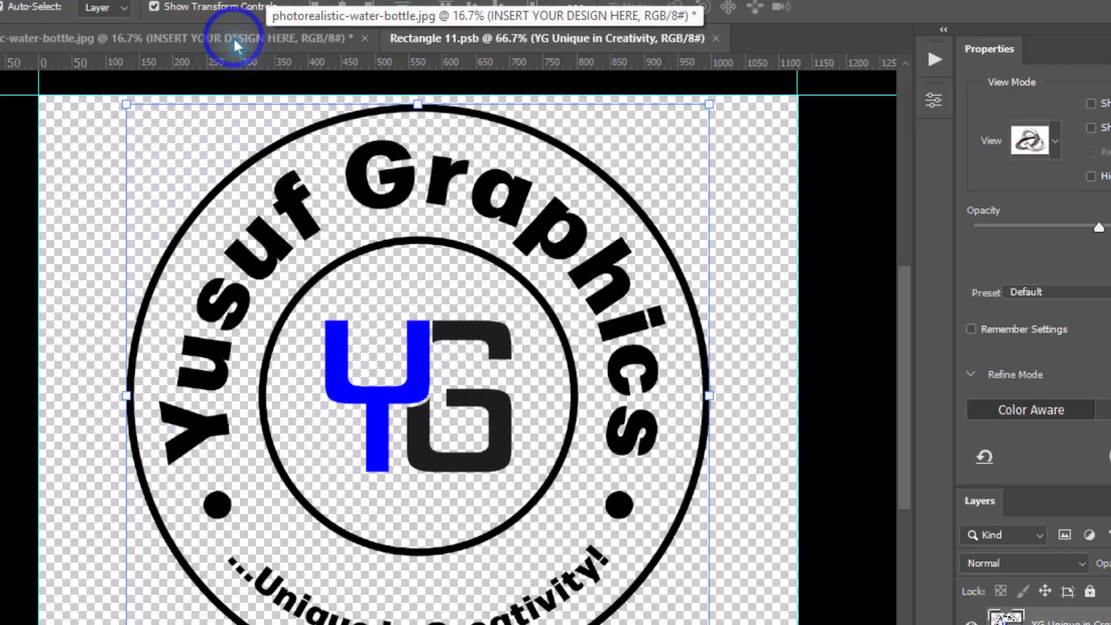
click(233, 36)
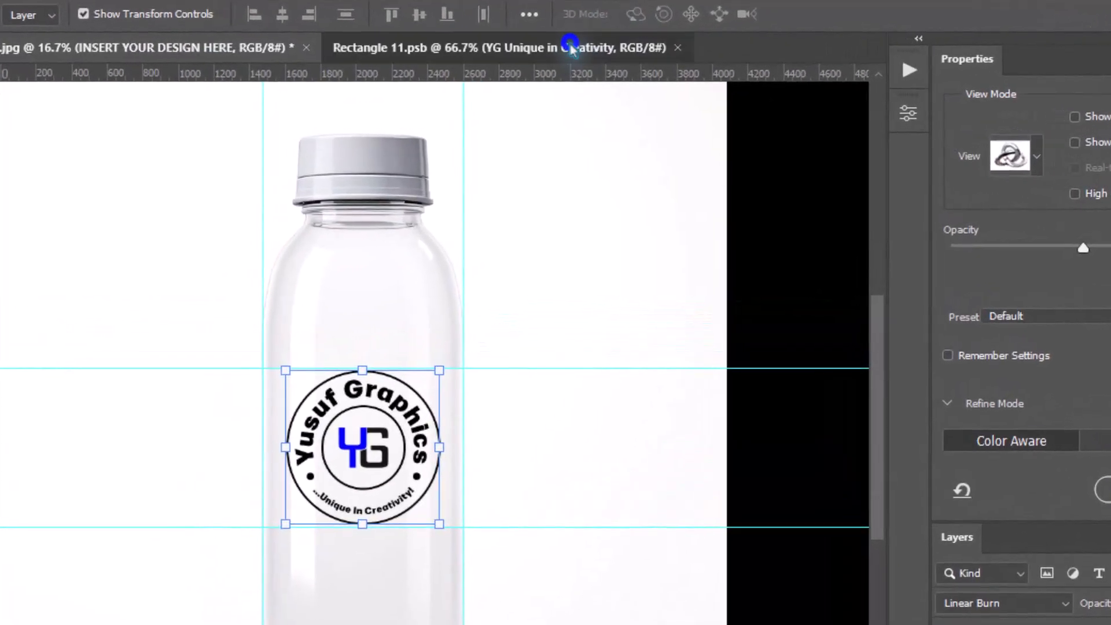
Step: In Rectangle 11.psb, hide the YG Unique in Creativity layer and place the Thank You STICKER file as an embedded image
click(590, 58)
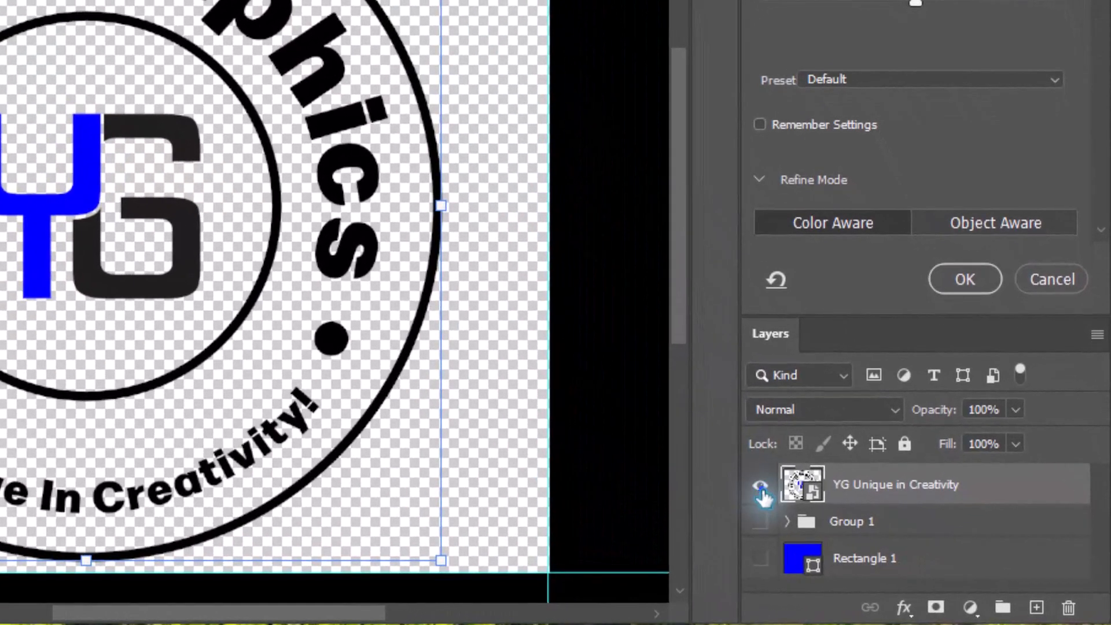
click(879, 532)
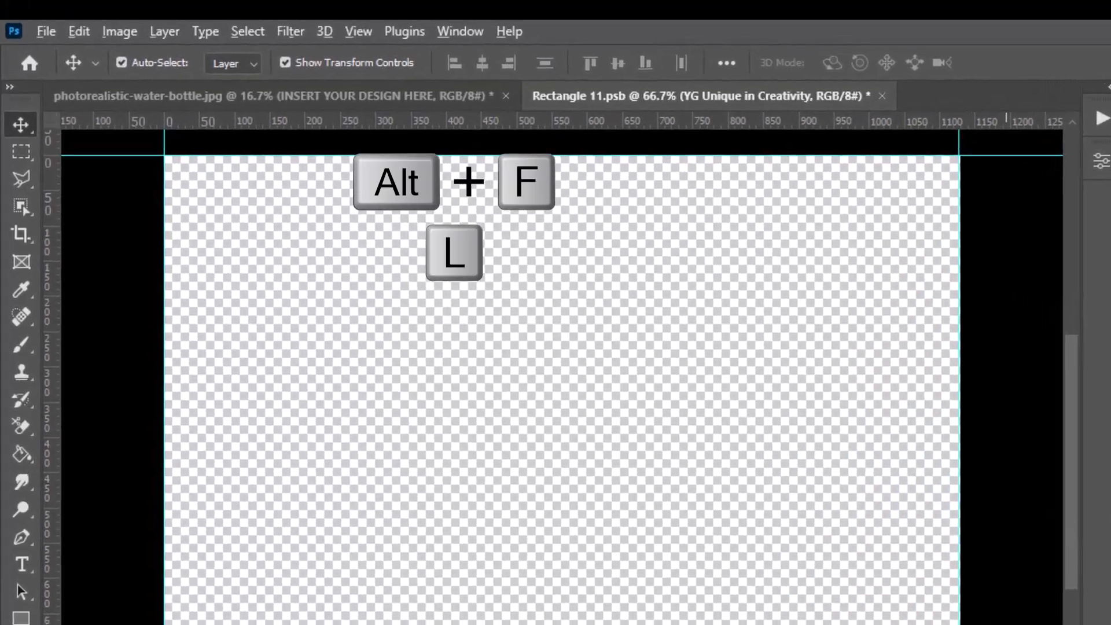
key(alt+f)
key(l)
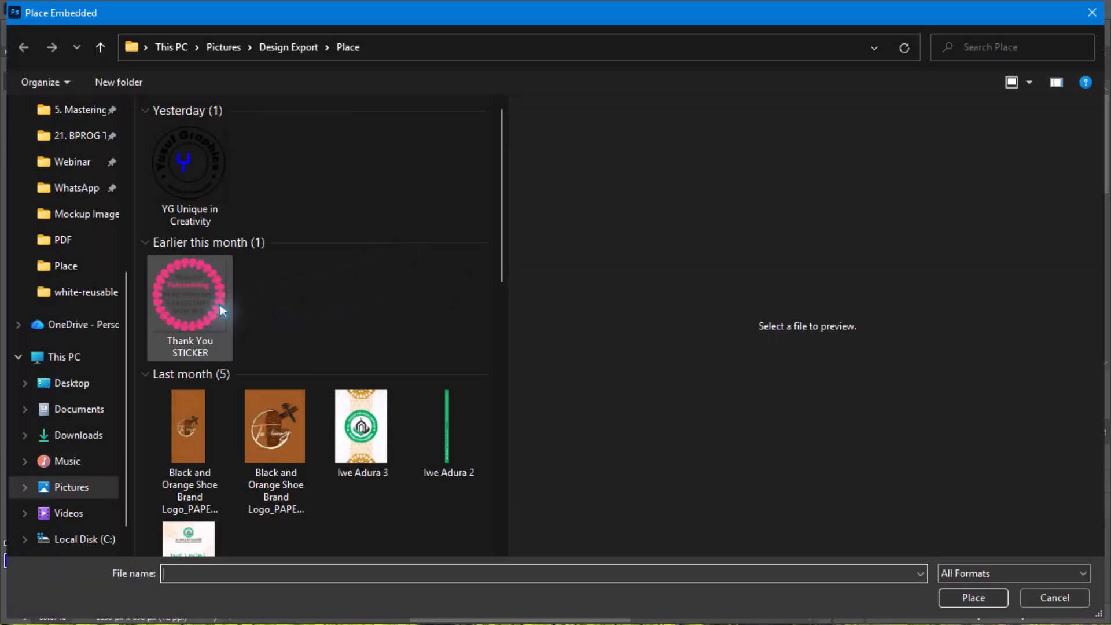
click(214, 303)
click(973, 597)
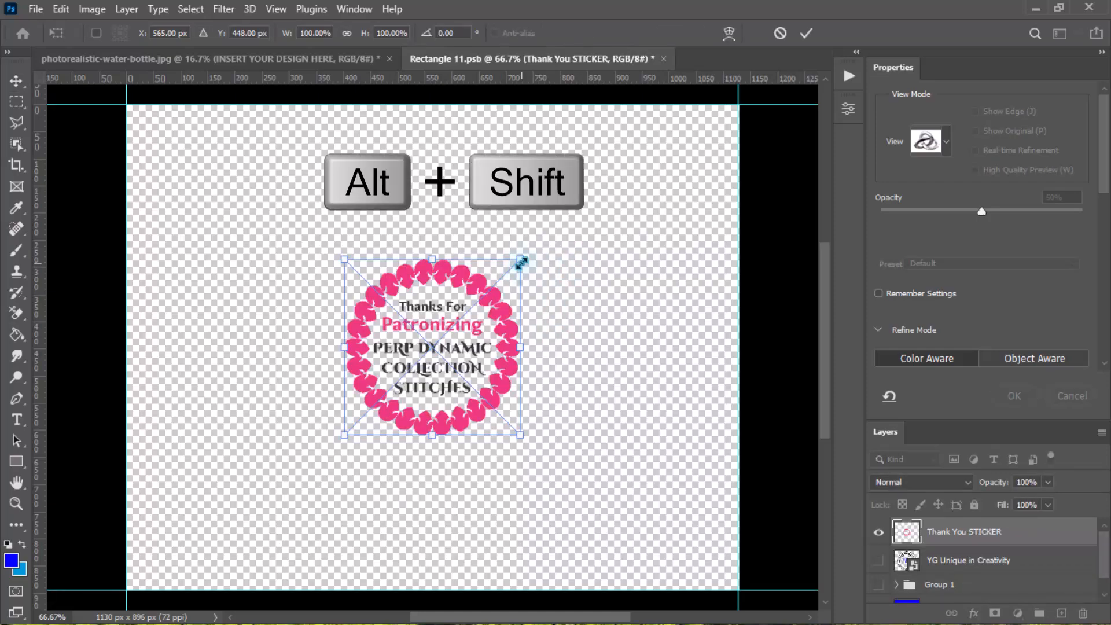
Step: Scale the Thank You STICKER image proportionally from its centre to about 272% and save the smart object
drag(522, 262, 686, 126)
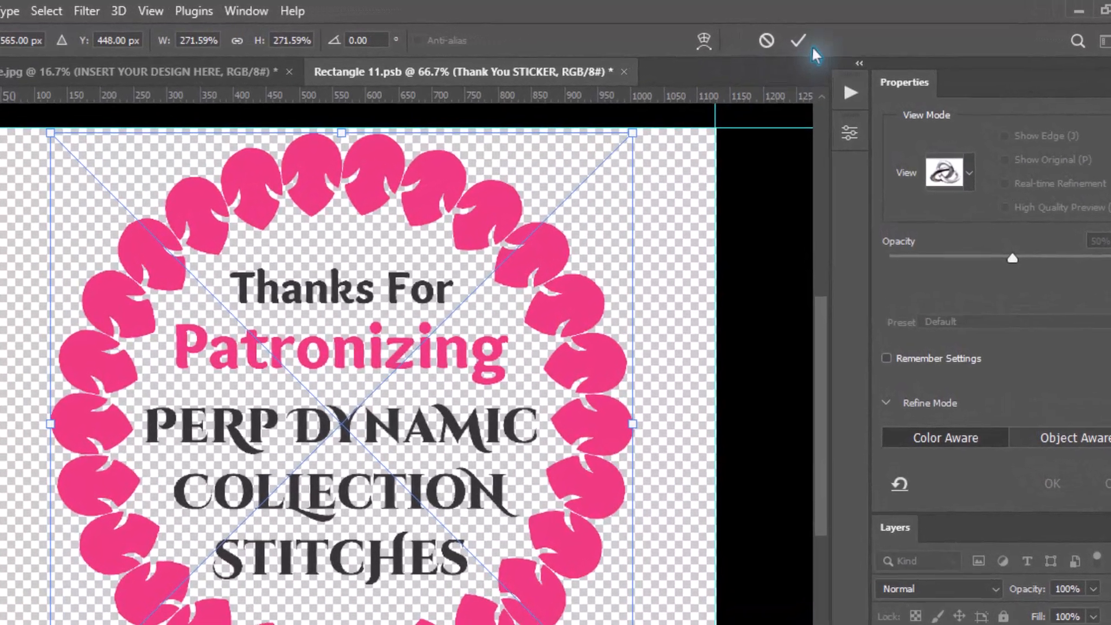
click(807, 33)
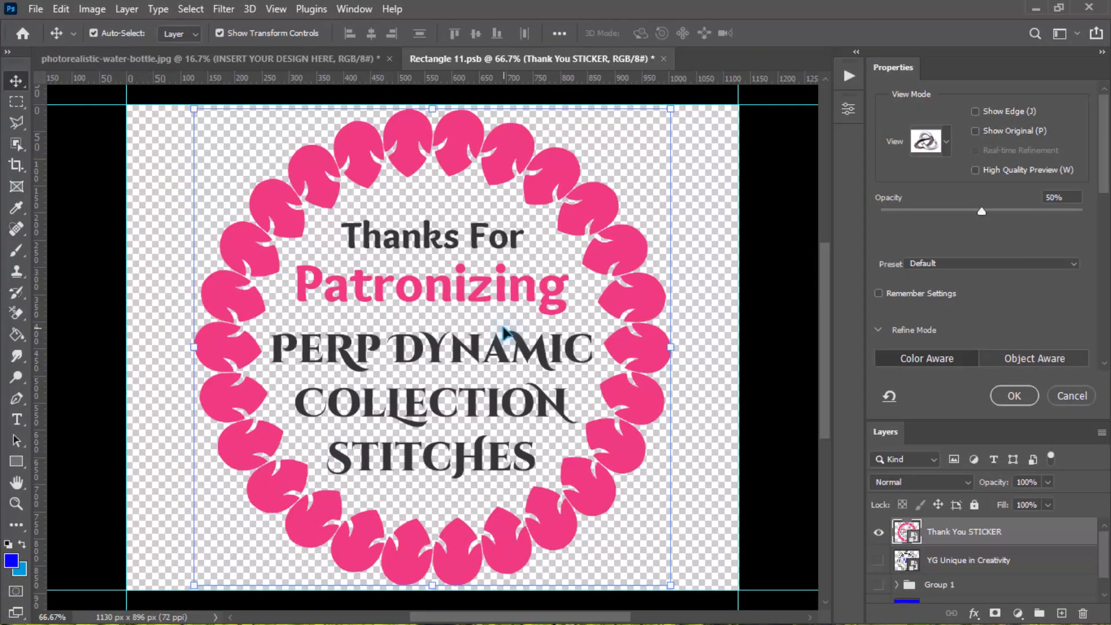
key(ctrl+s)
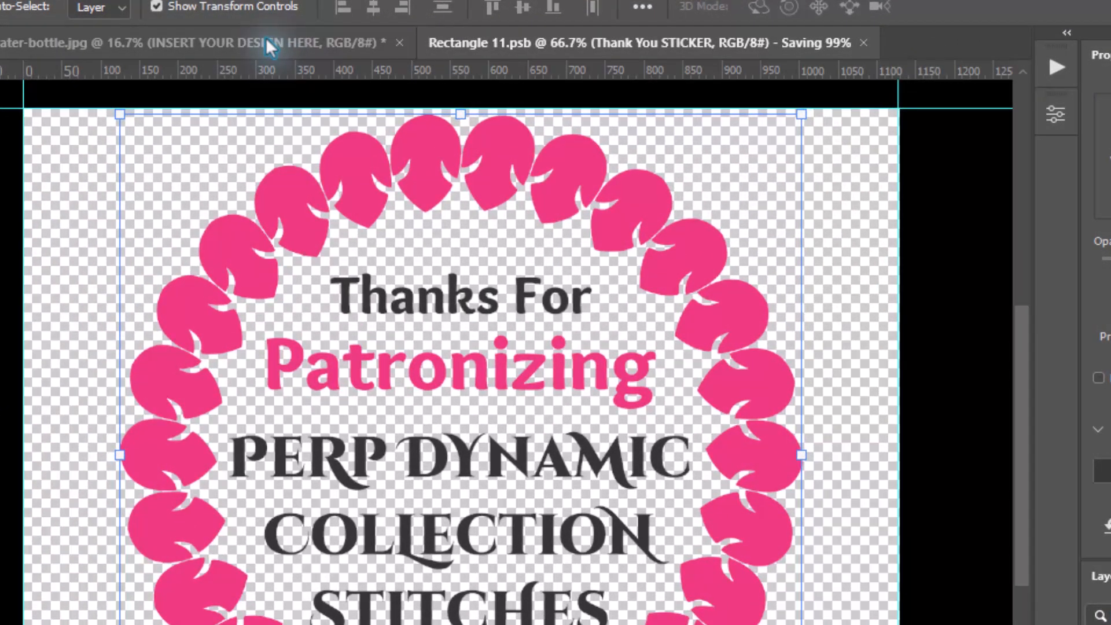
Step: Switch to the photorealistic-water-bottle document and examine the pink sticker on the bottle, both up close and in the full view
click(266, 37)
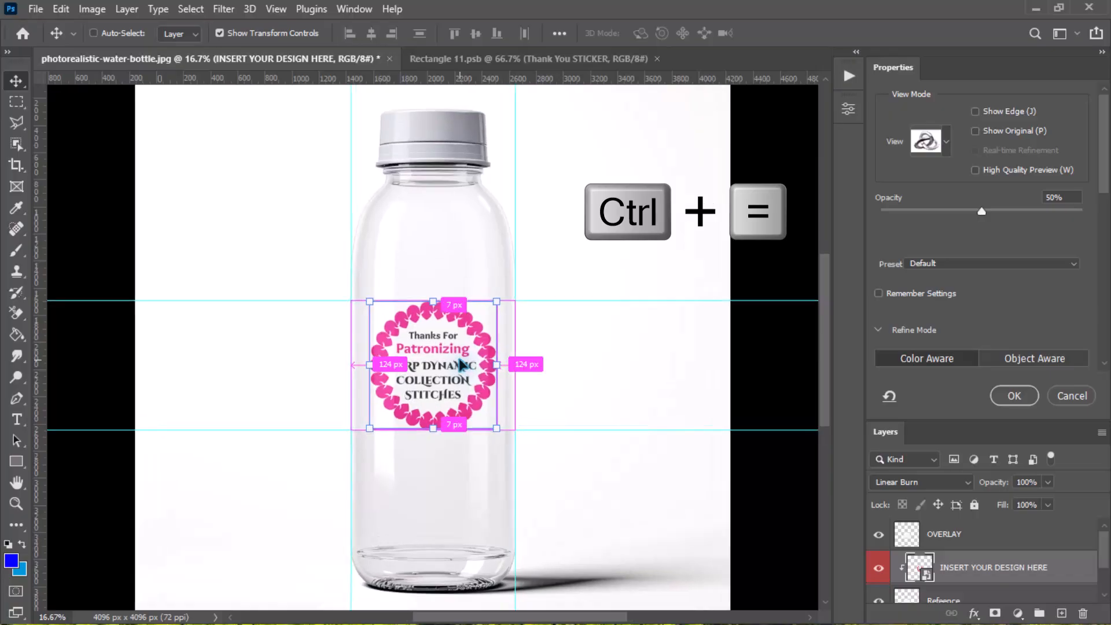
key(ctrl+equal)
key(ctrl+equal)
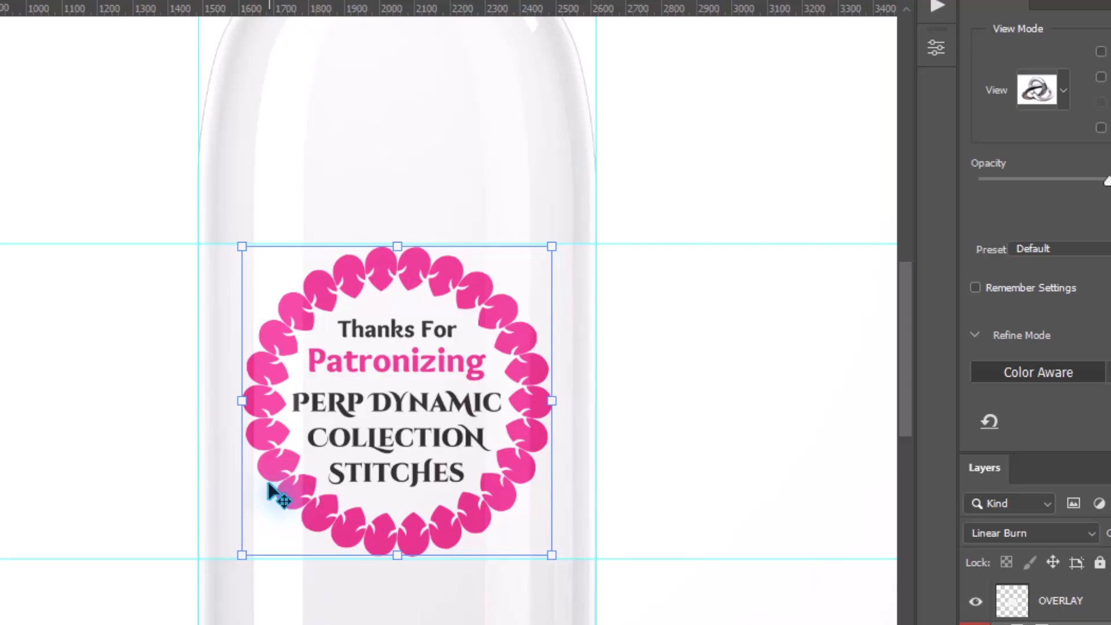
key(ctrl)
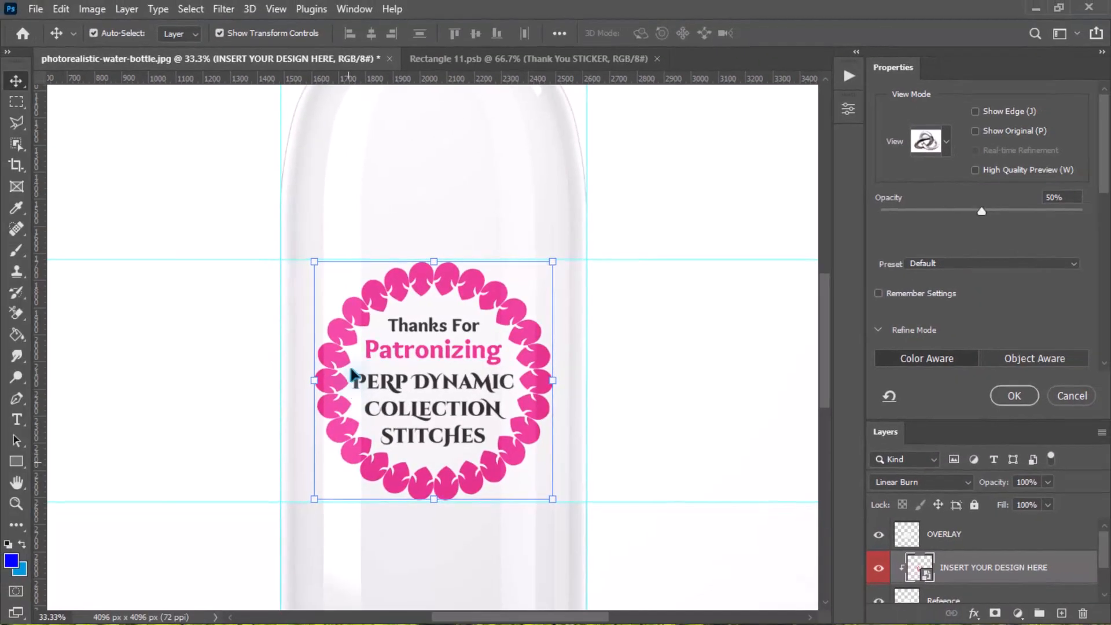
key(ctrl+plus)
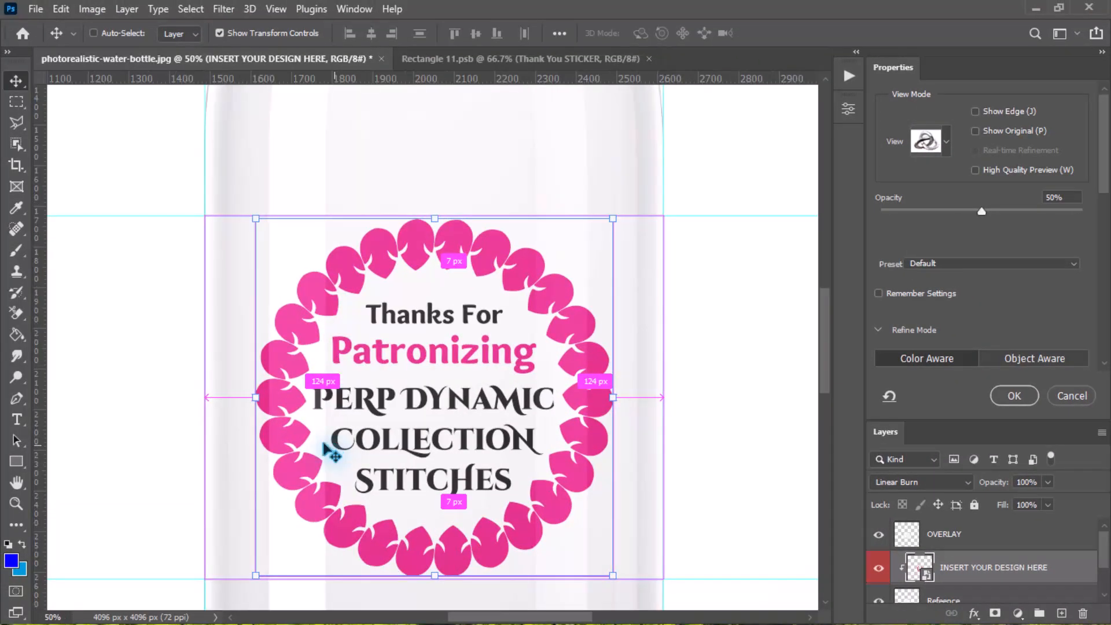
key(ctrl+minus)
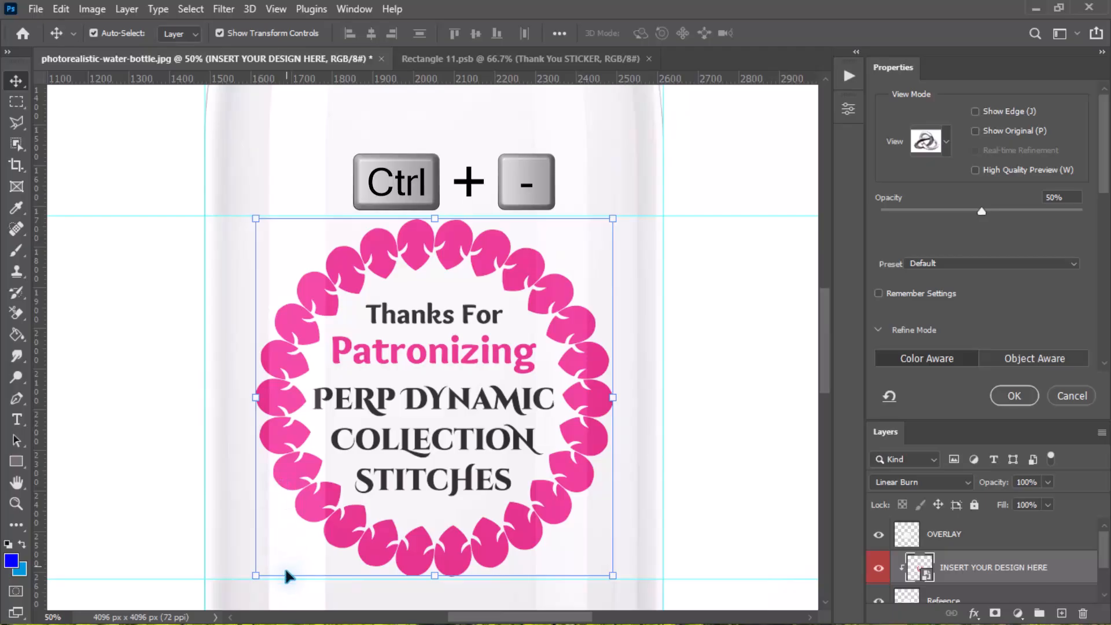
key(ctrl+minus)
key(ctrl+minus)
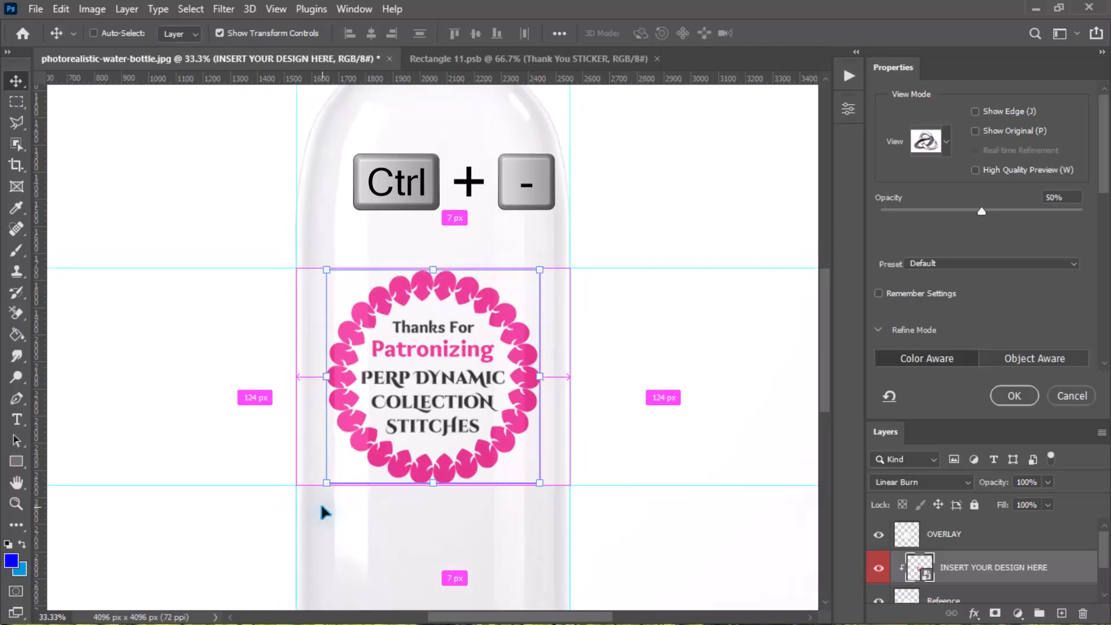
key(ctrl+minus)
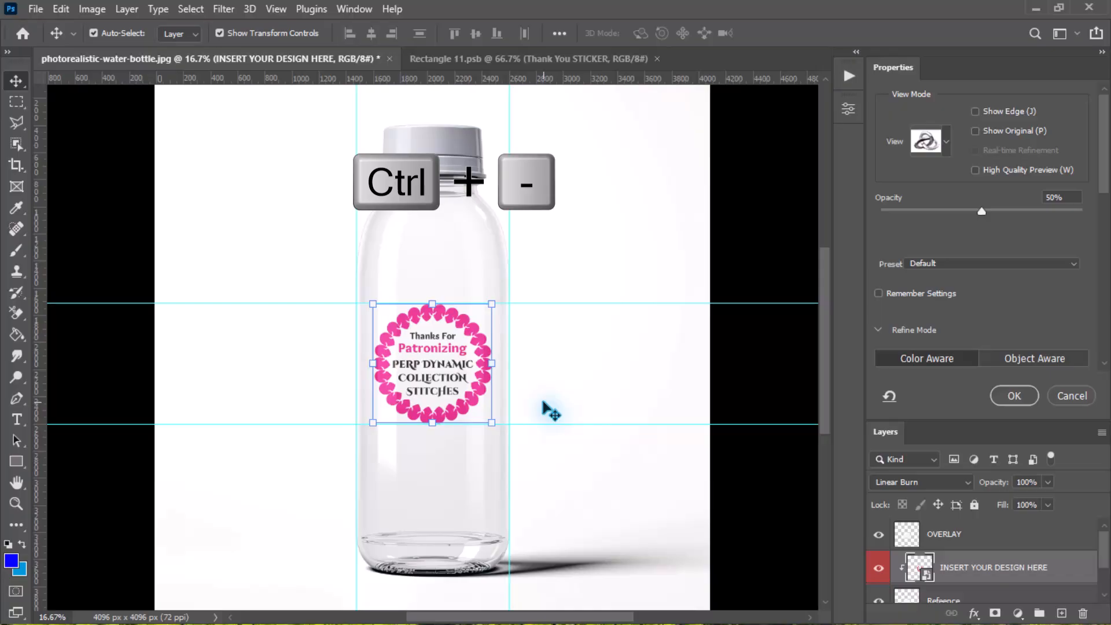
key(ctrl+minus)
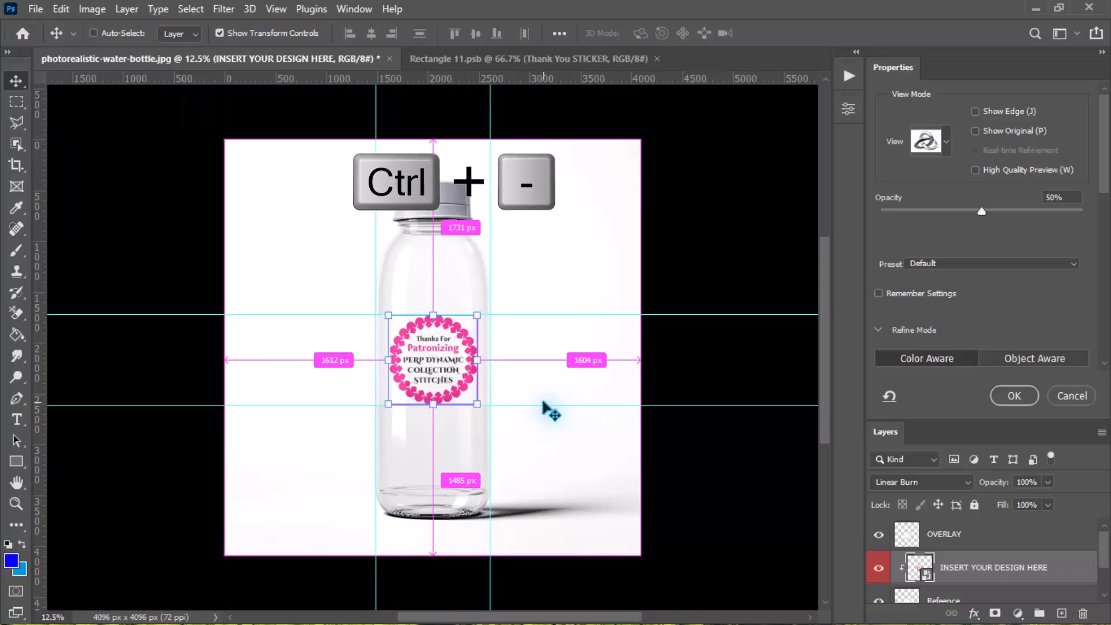